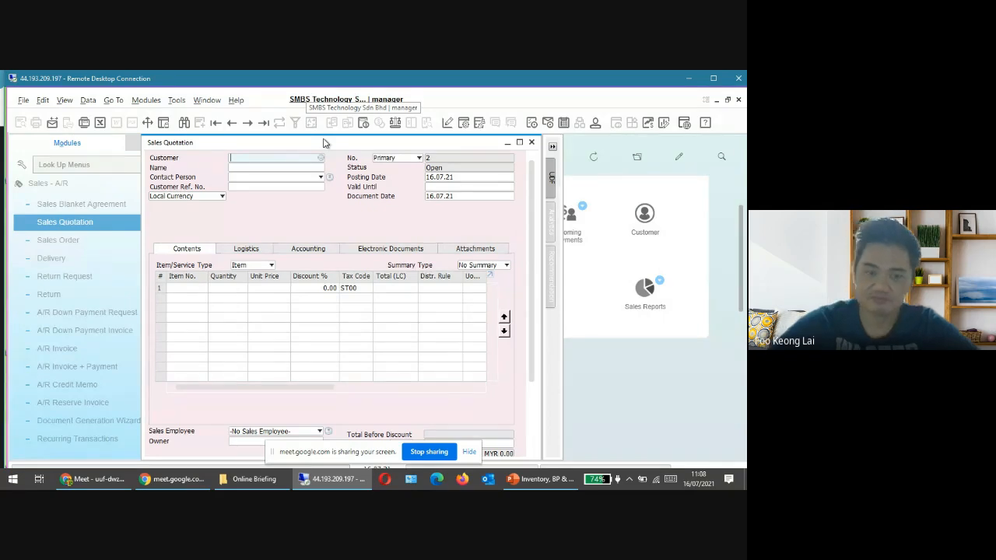
Switch the remote desktop session to full screen, reopen a blank Sales Quotation form and maximize it
left_click(469, 452)
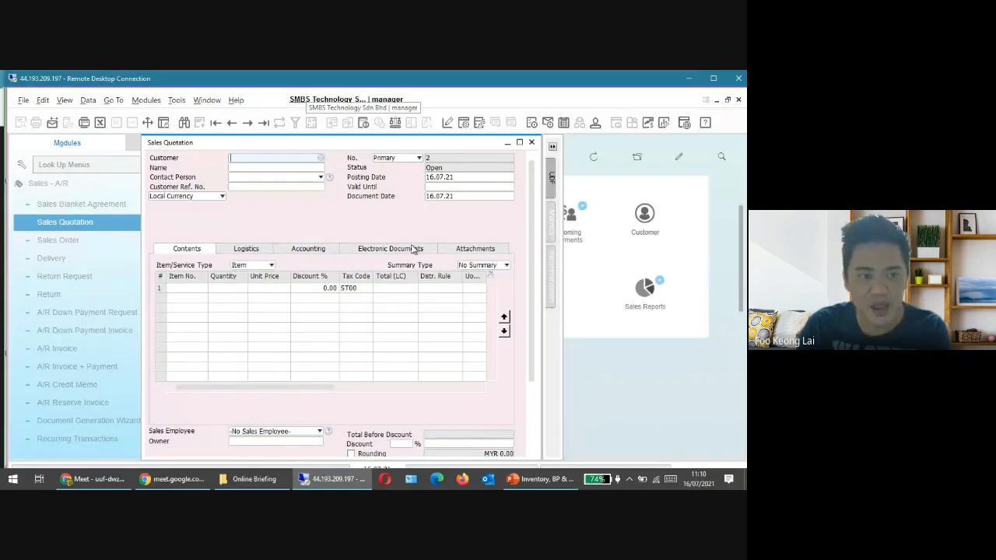
double_click(246, 79)
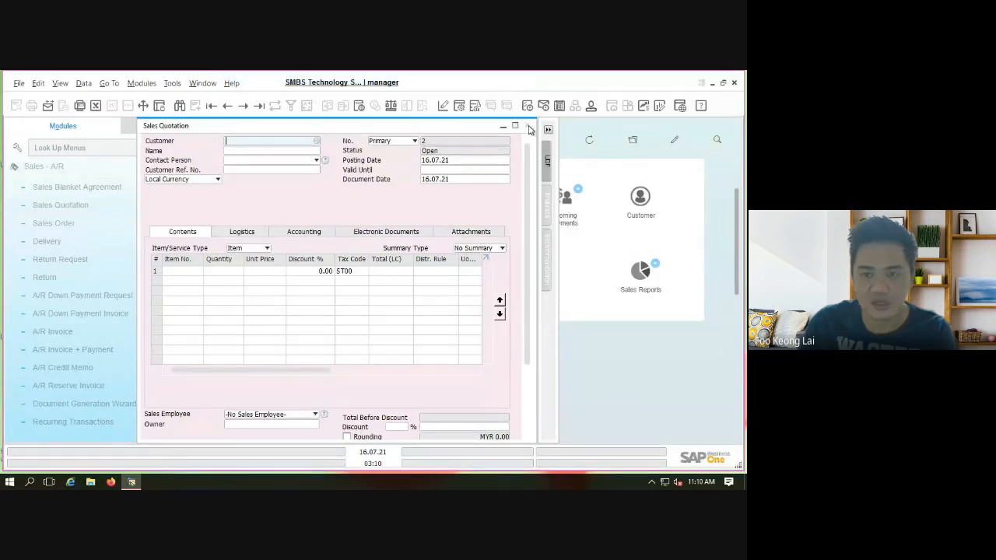
left_click(528, 127)
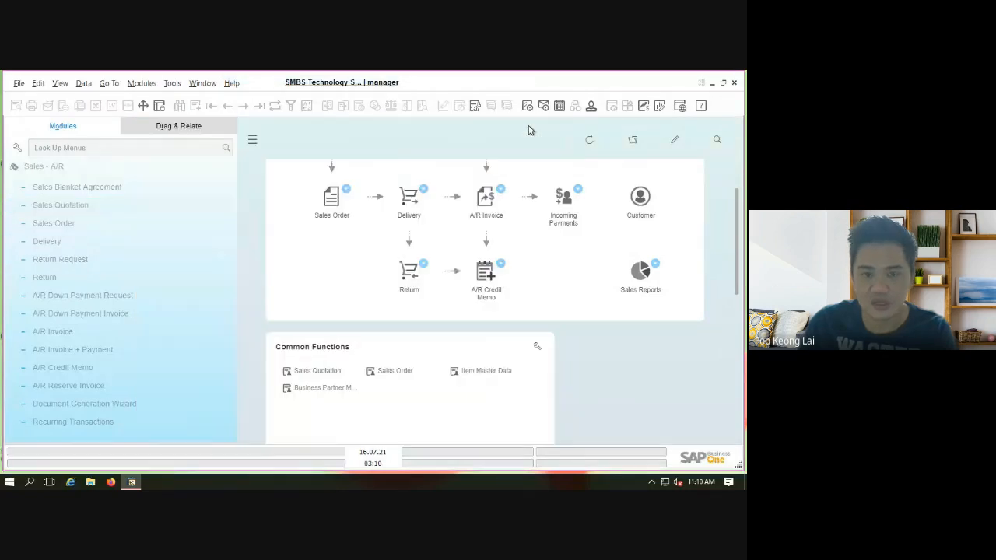
left_click(70, 211)
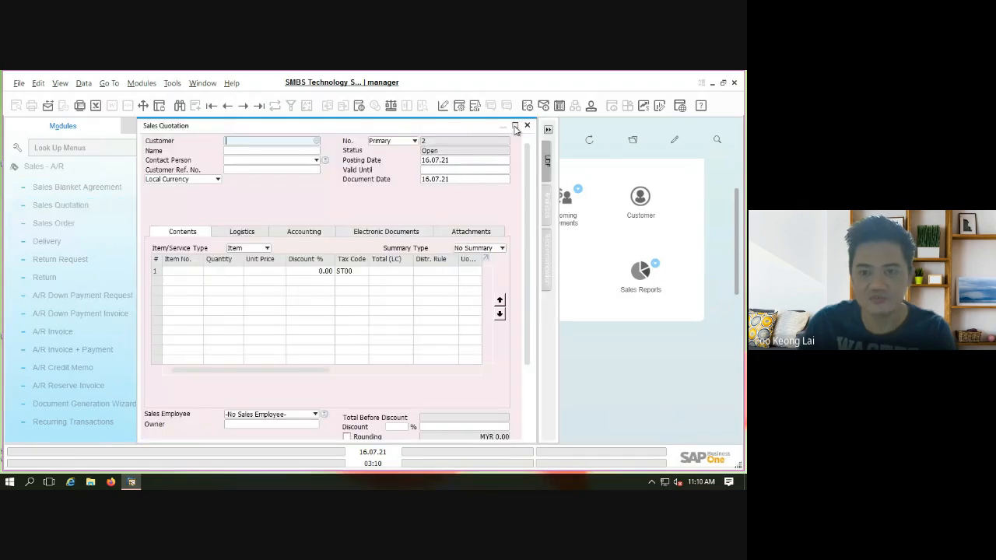
left_click(515, 126)
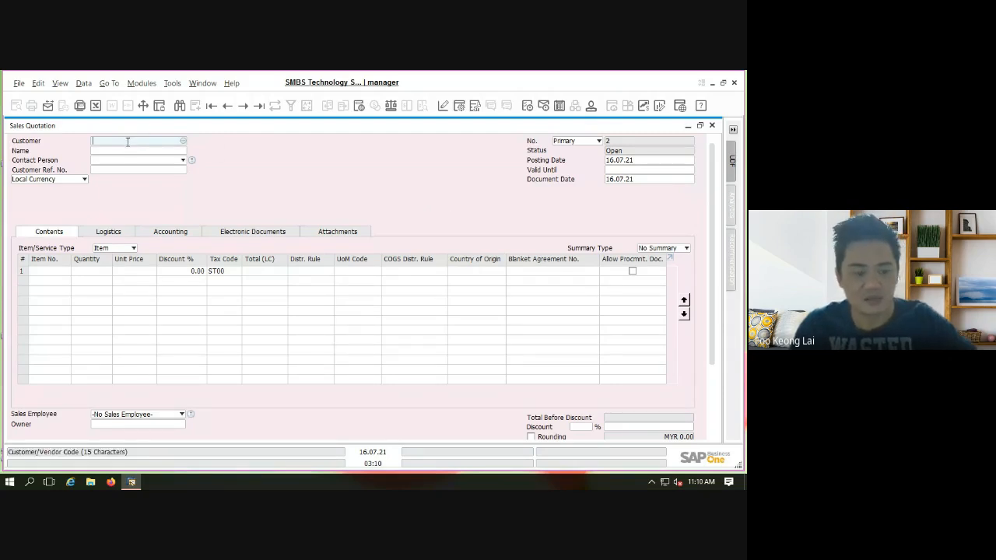
key("Tab")
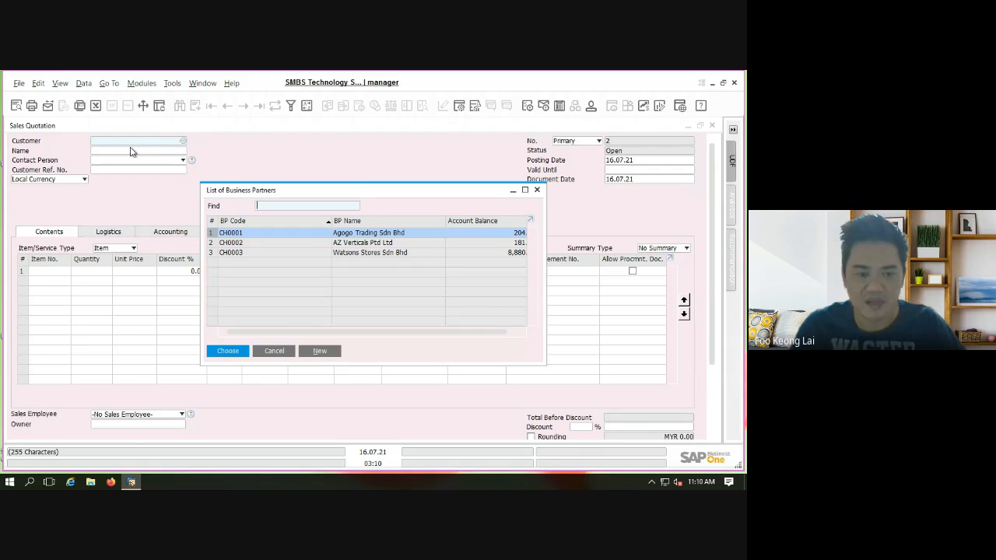
left_click(283, 352)
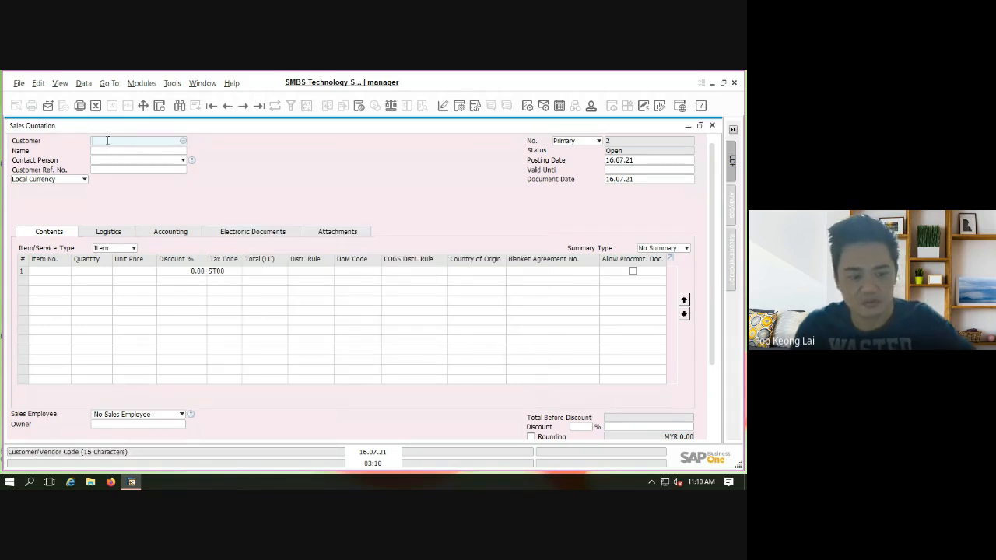
key("Tab")
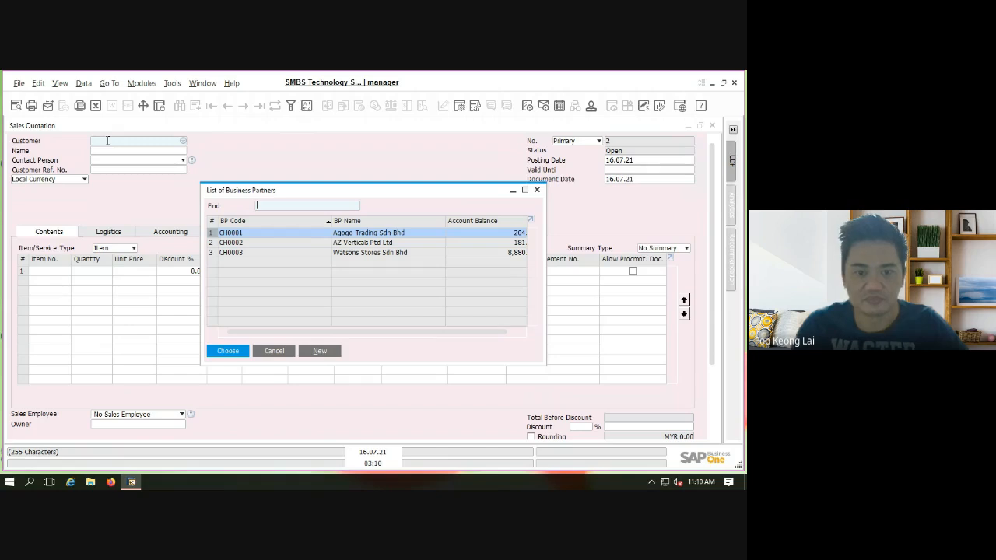
left_click(276, 352)
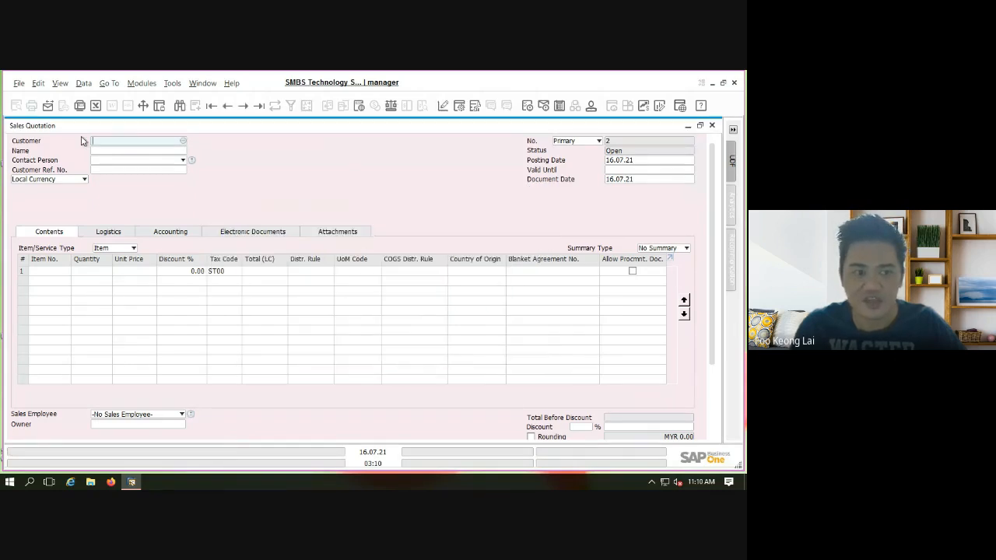
left_click(182, 141)
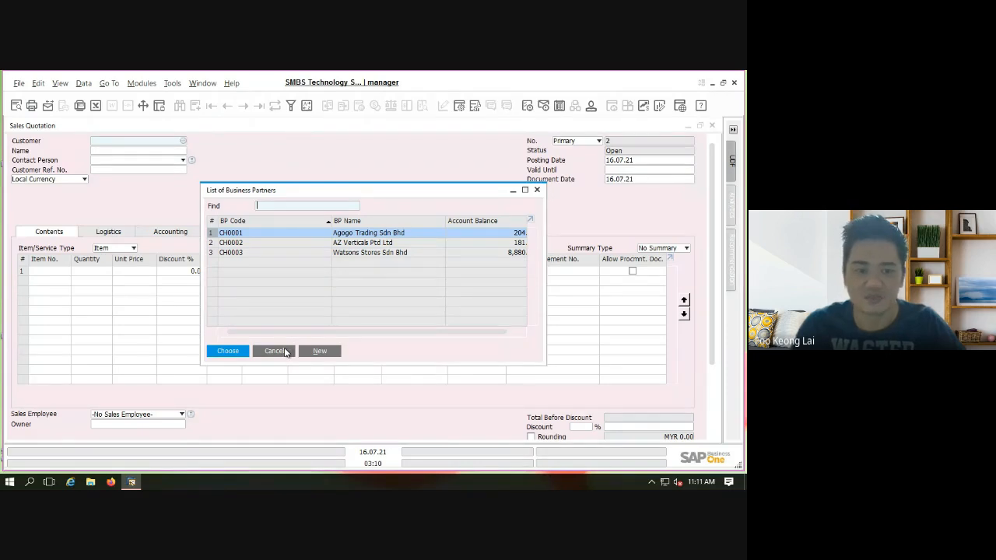
left_click(274, 351)
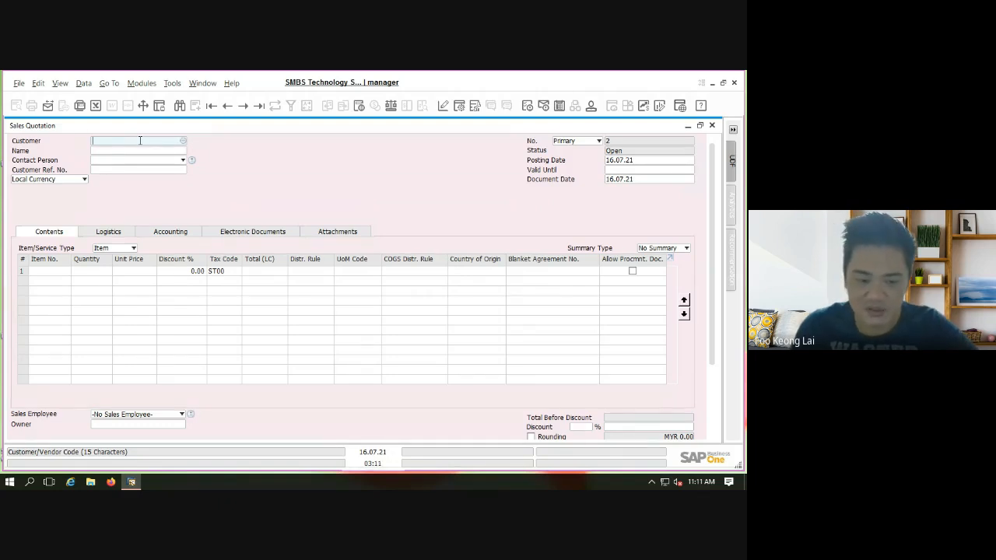
Set the quotation's customer to CH0001, Agogo Trading Sdn Bhd, from the List of Business Partners
key("Tab")
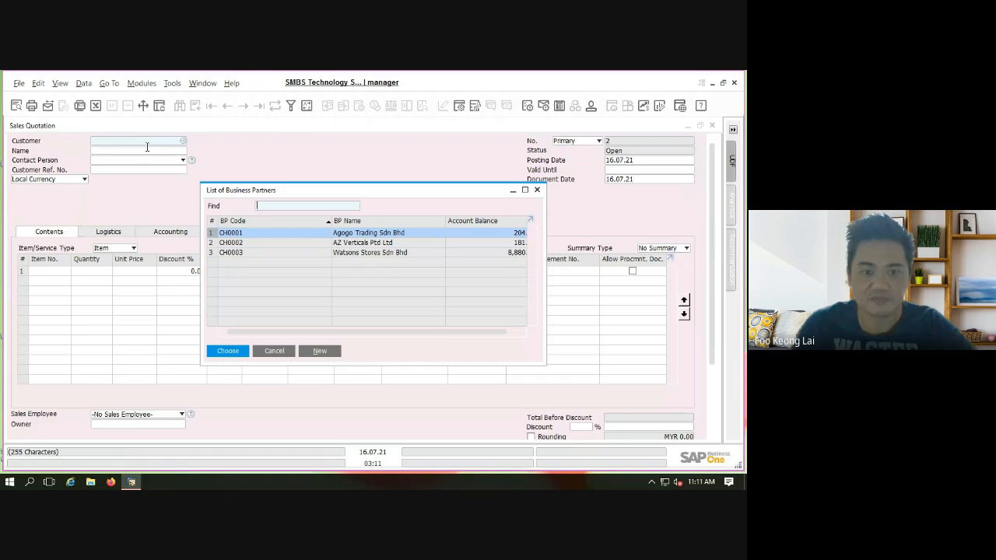
left_click(236, 243)
left_click(238, 234)
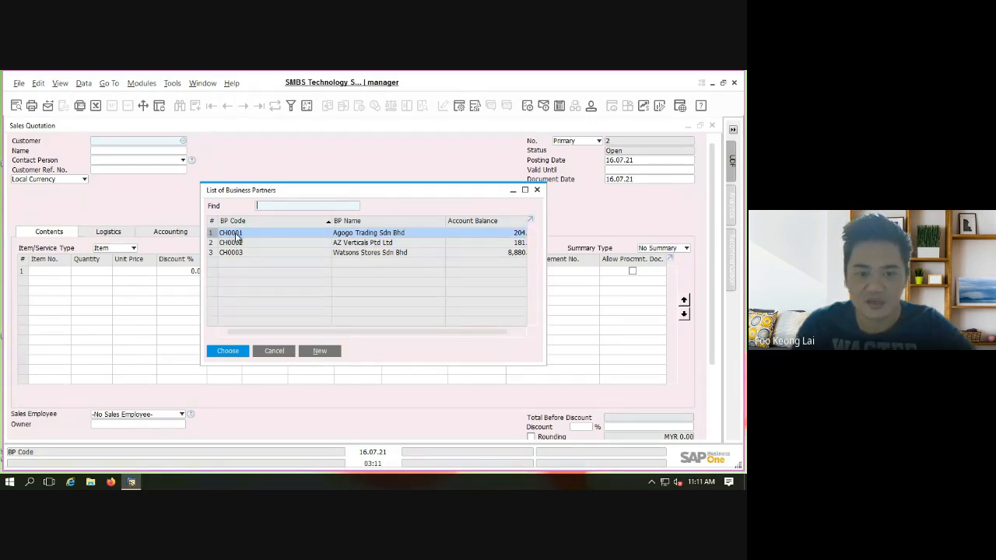
double_click(236, 234)
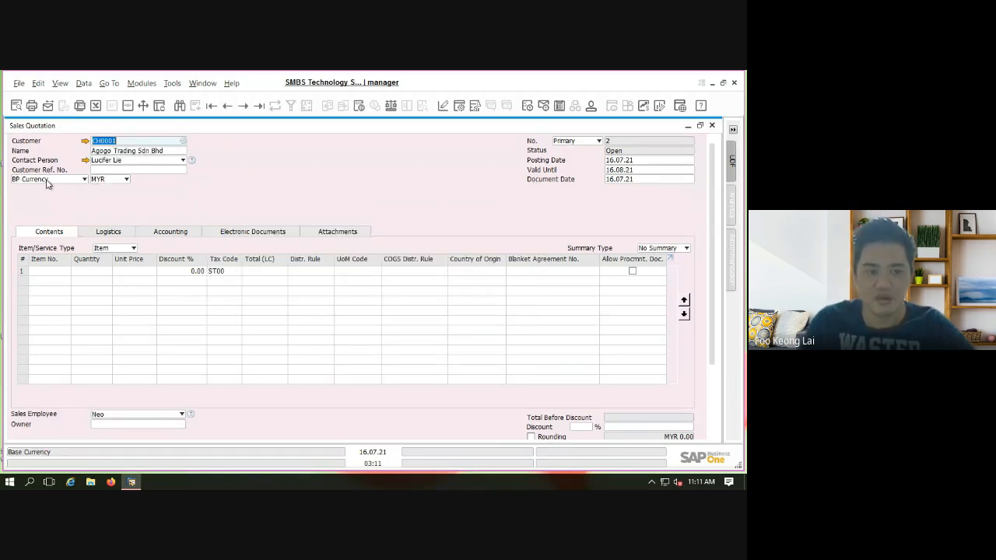
Review the currency choices in the customer's Business Partner Master Data and on the quotation, keeping Malaysian Ringgit
left_click(106, 180)
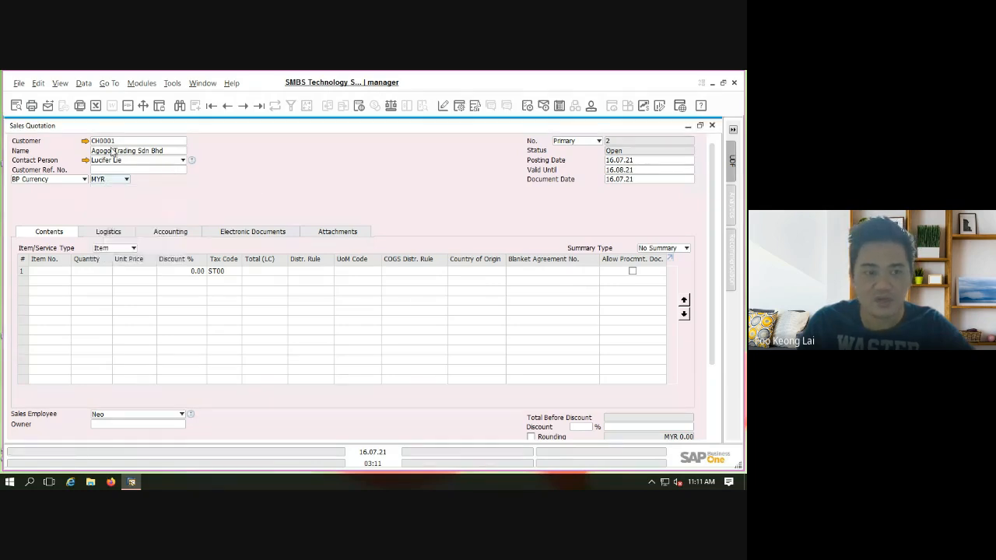
left_click(256, 186)
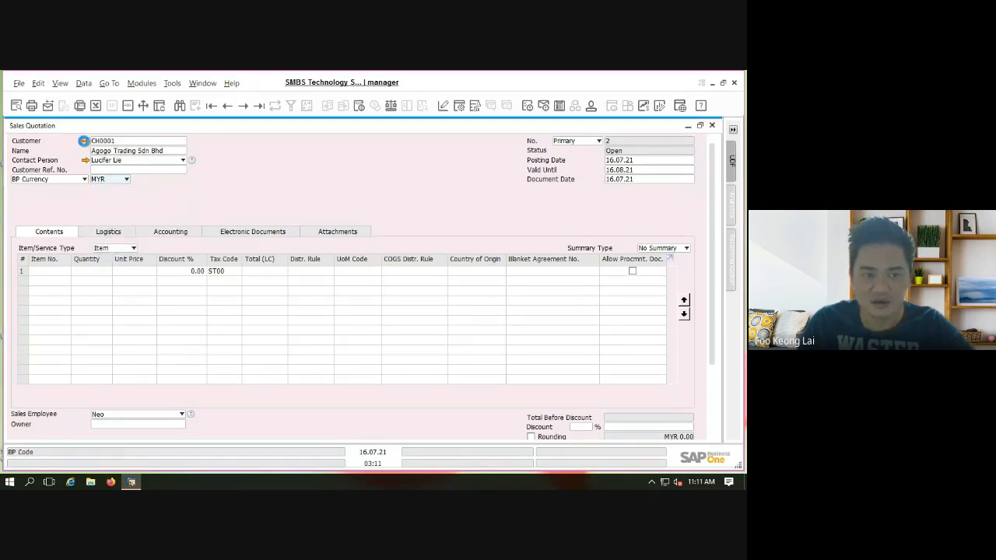
left_click(83, 141)
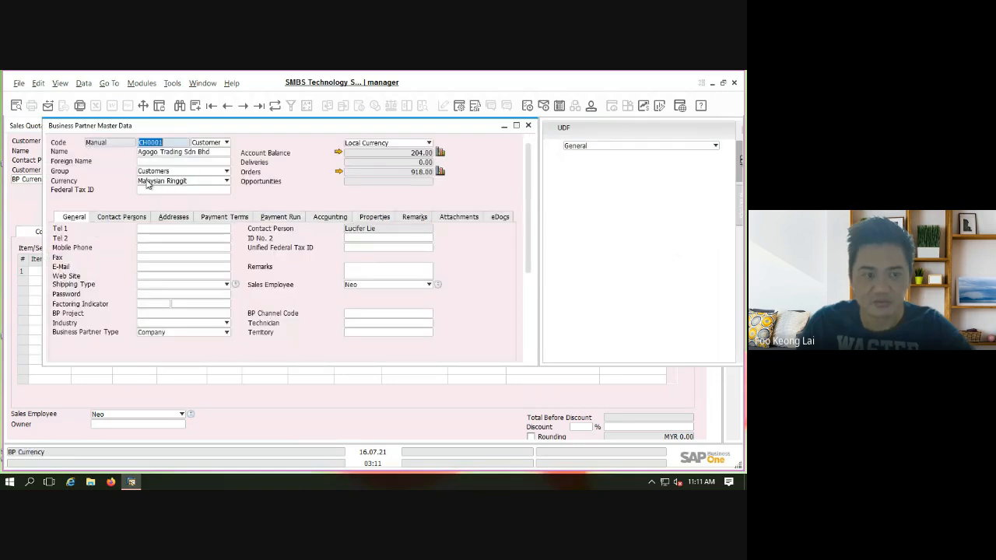
left_click(152, 182)
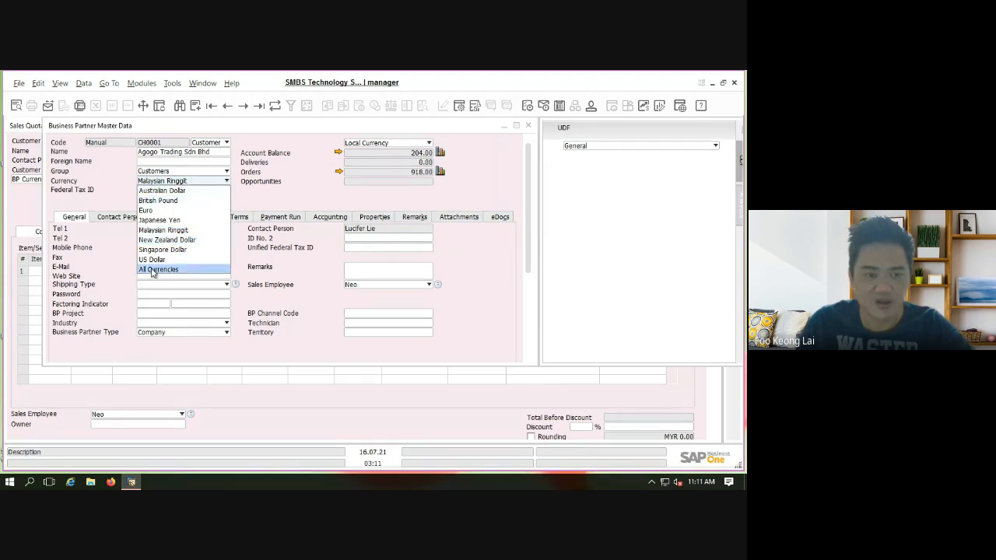
left_click(150, 231)
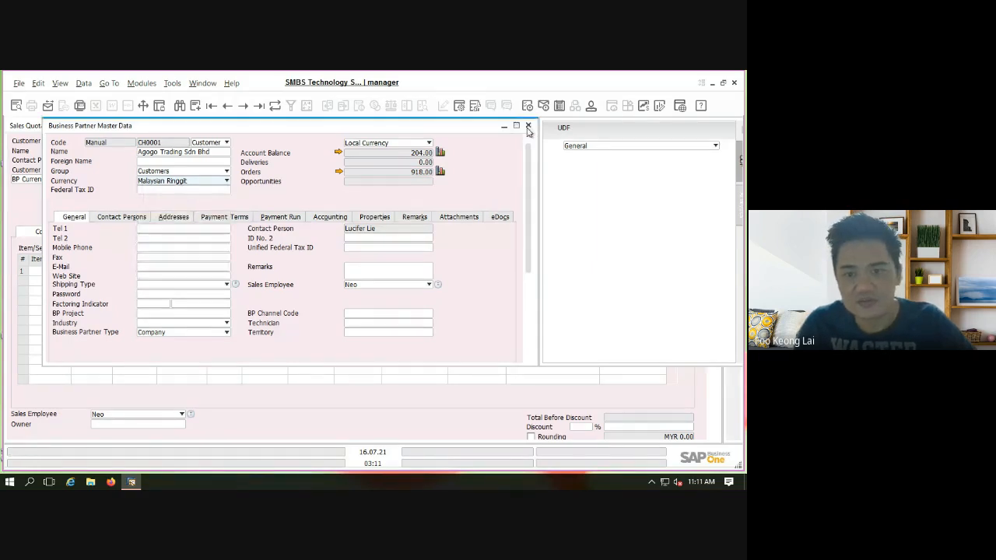
left_click(529, 126)
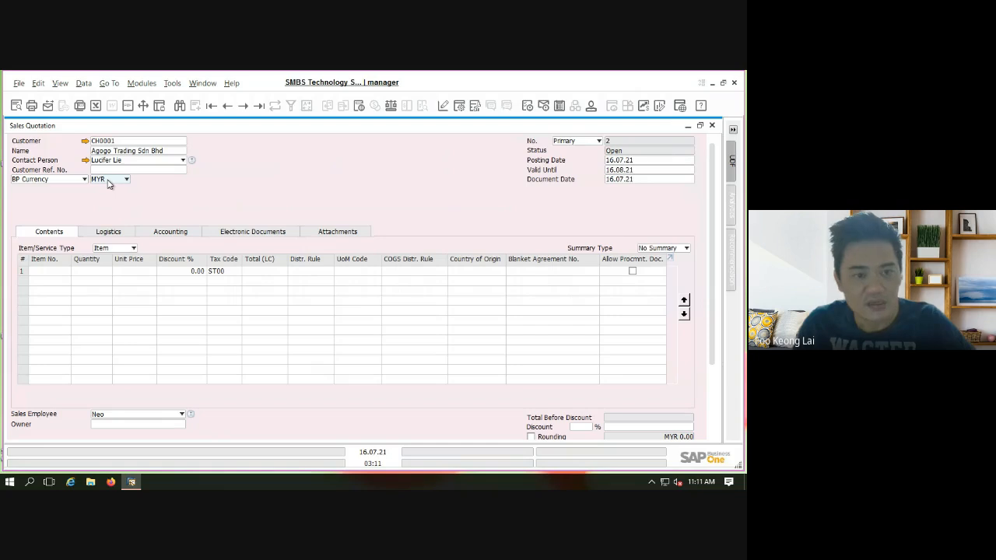
left_click(111, 184)
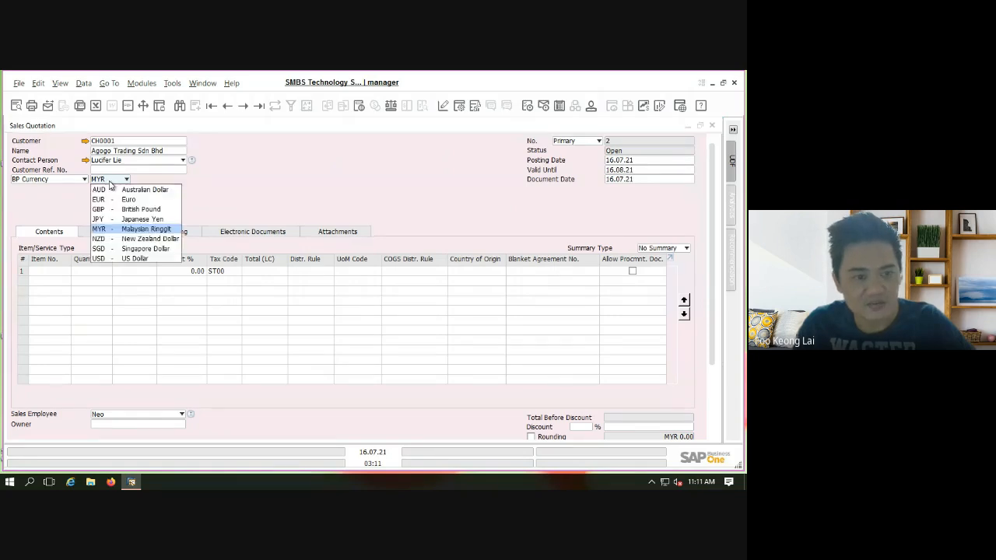
left_click(217, 184)
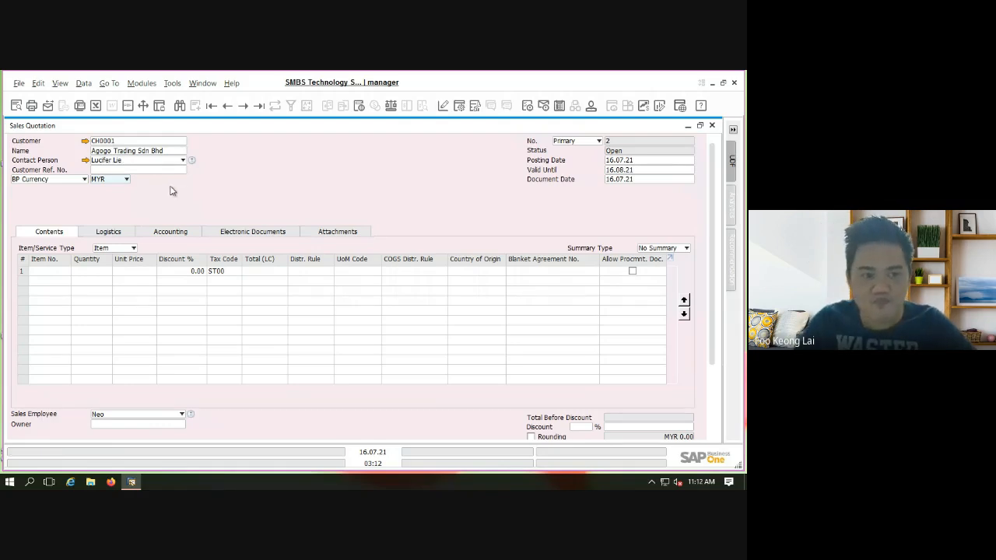
Open the List of Items for the first quotation line and widen it to show the full In Stock column
left_click(47, 275)
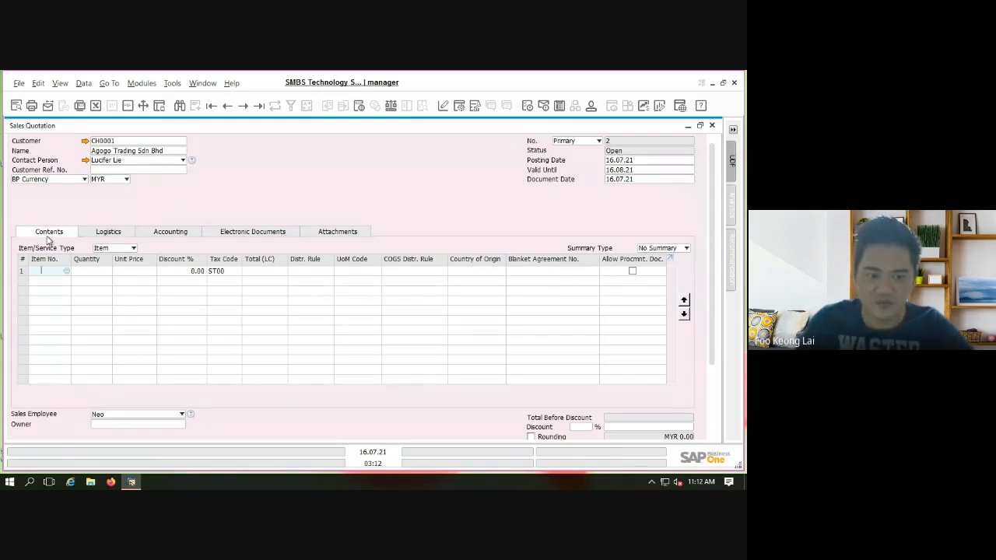
left_click(67, 272)
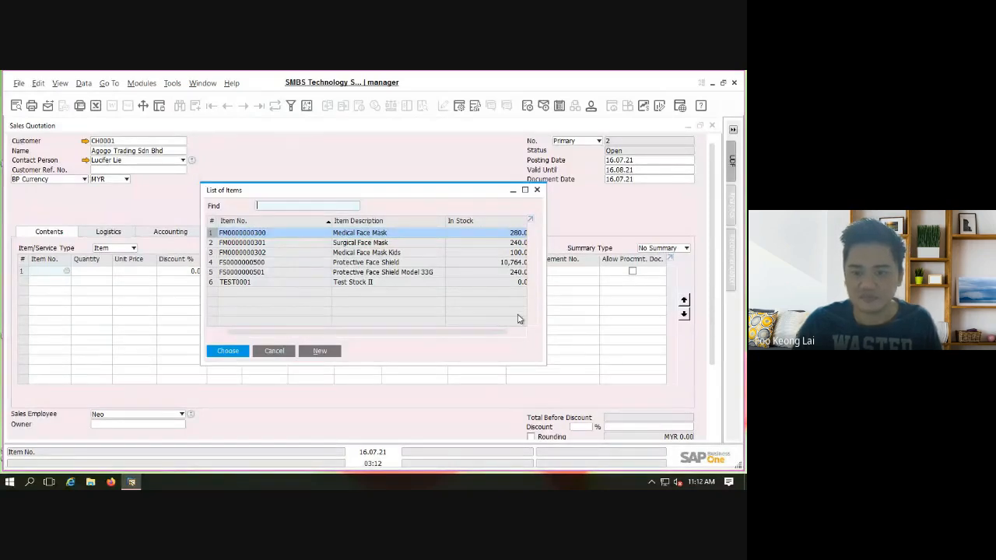
left_click_drag(547, 314, 589, 316)
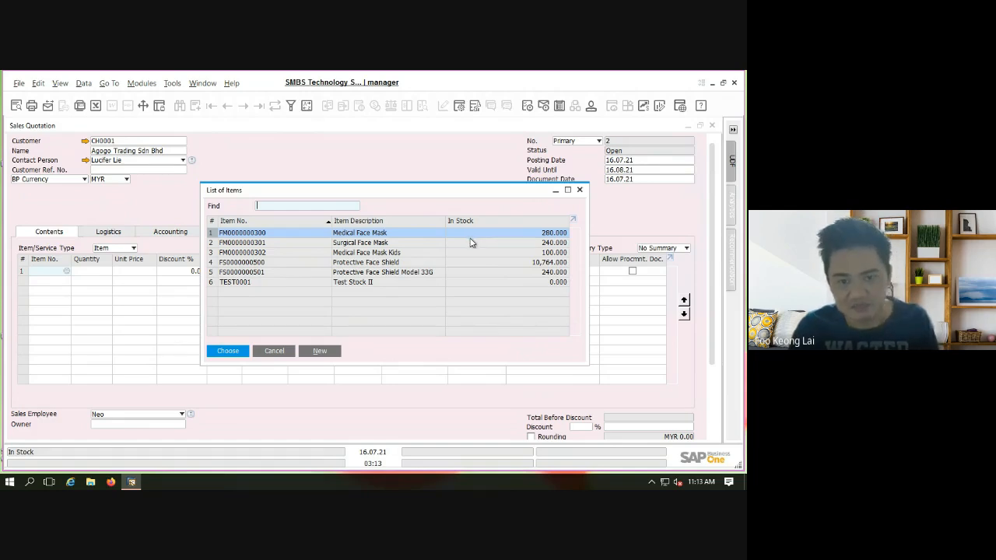
Try selecting item ranges and non-adjacent items, such as Medical Face Mask, Medical Face Mask Kids and Protective Face Shield Model 33G
left_click(212, 253, "shift")
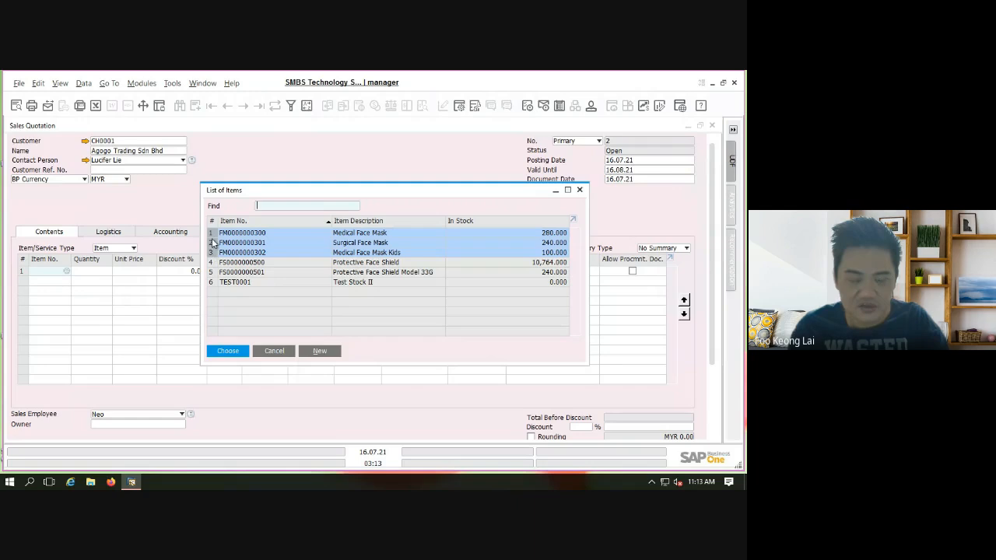
left_click(213, 235)
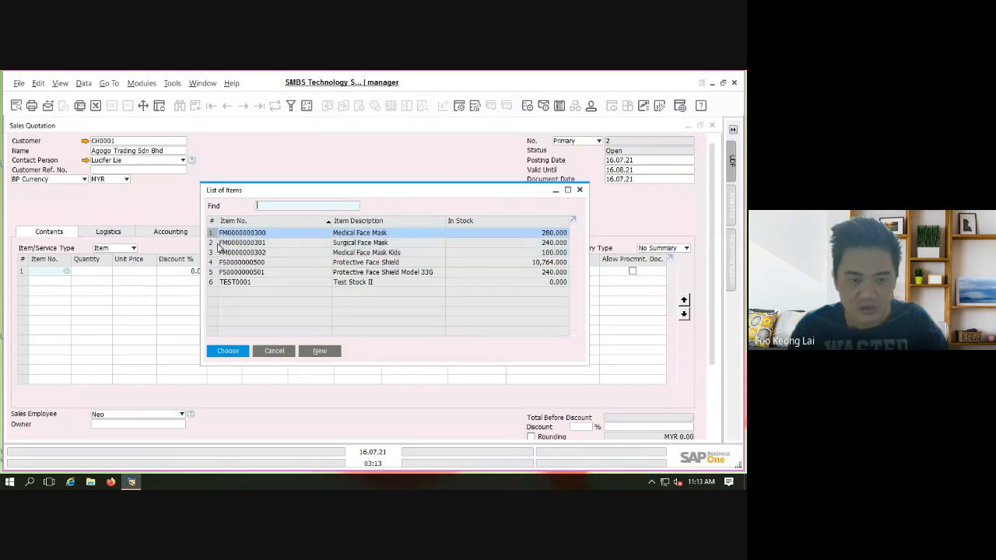
left_click(210, 253, "ctrl")
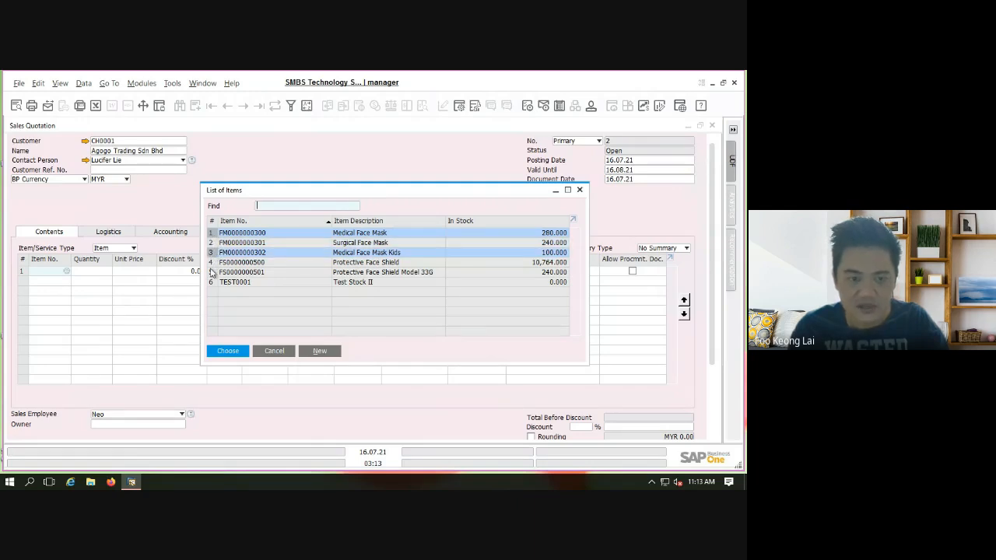
left_click(212, 271, "ctrl")
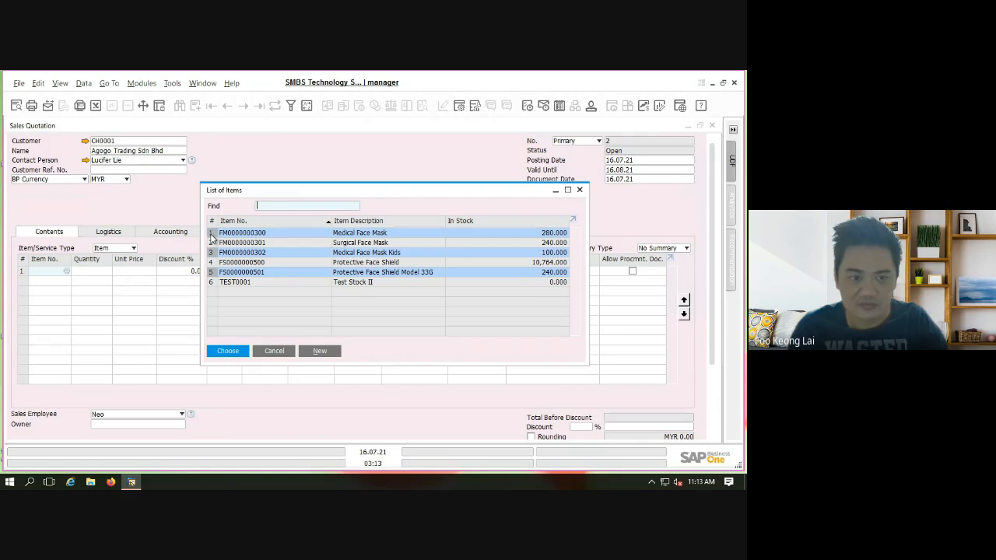
left_click(211, 235)
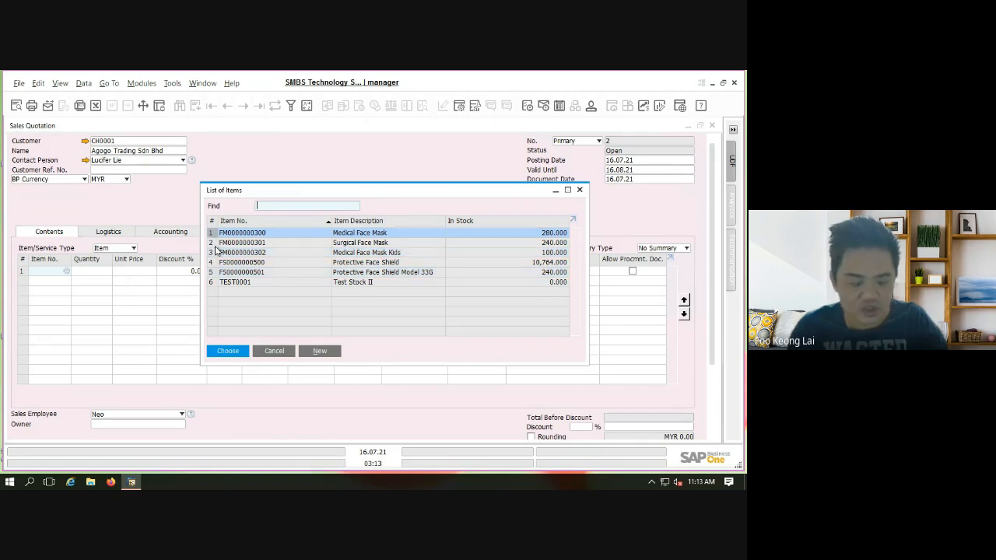
left_click(214, 264, "shift")
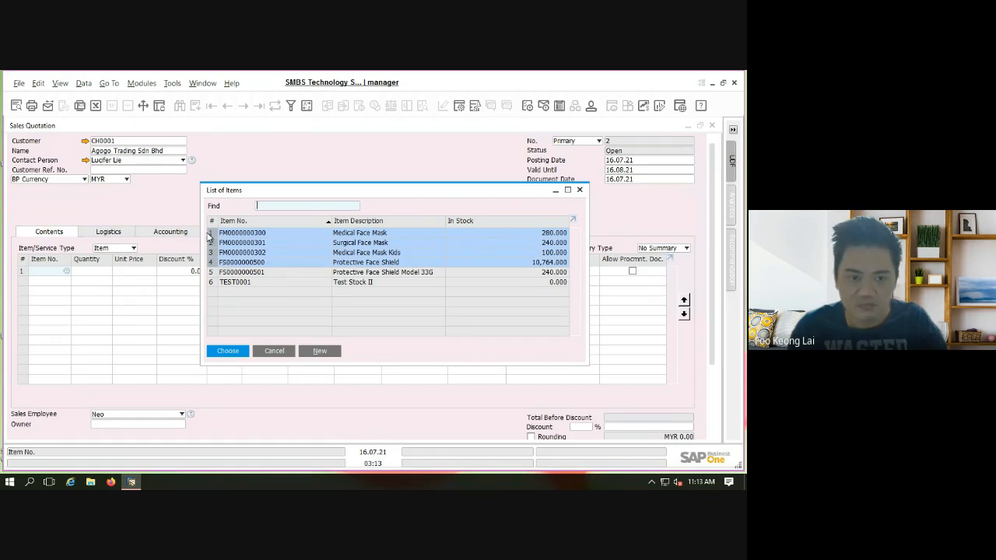
left_click(213, 235)
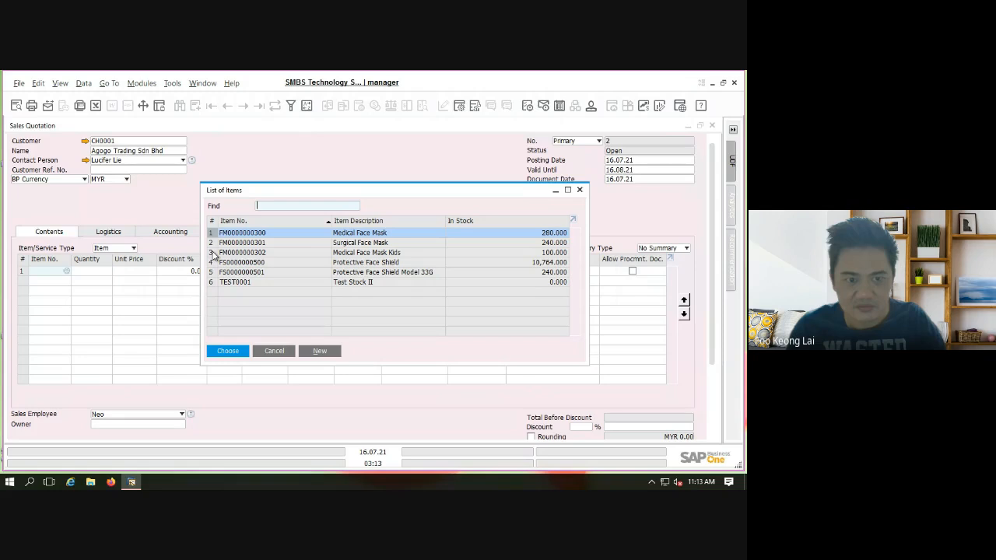
left_click(214, 254, "ctrl")
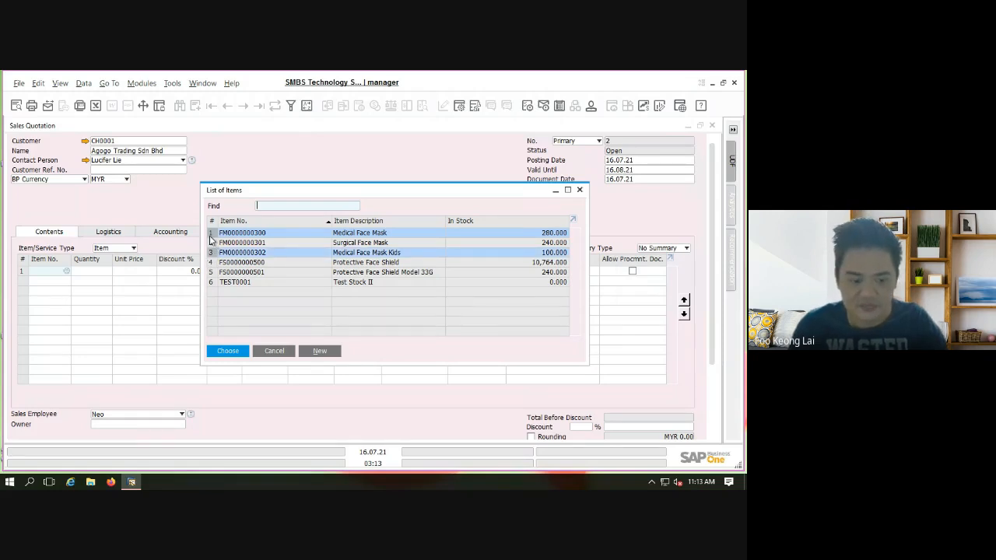
Select the non-adjacent items Medical Face Mask and Protective Face Shield and add both to the quotation lines
left_click(209, 235)
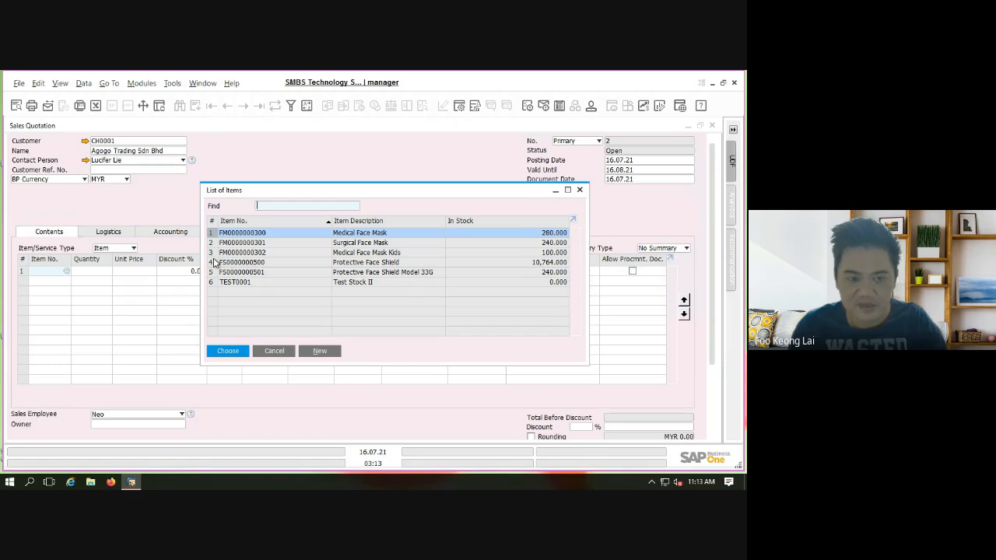
left_click(214, 263, "shift")
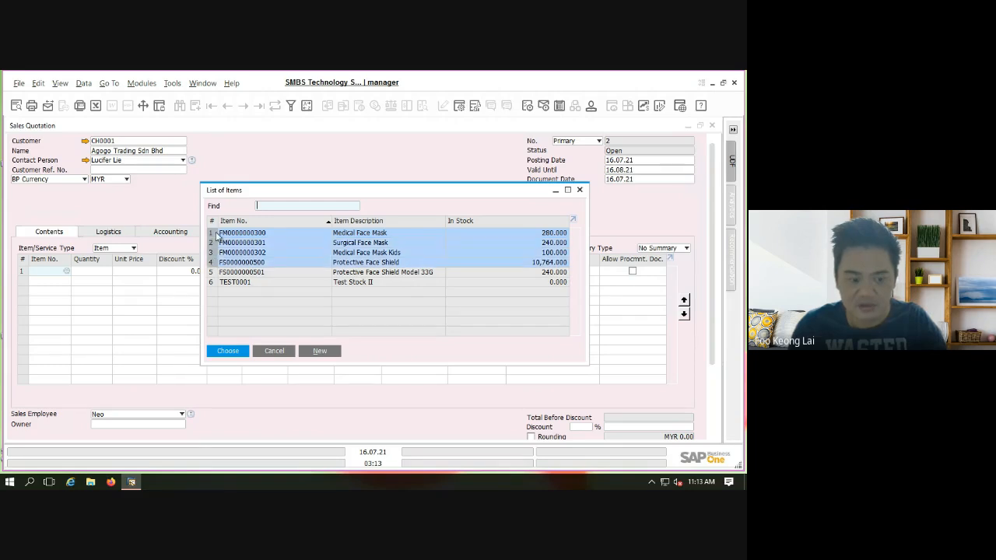
left_click(210, 235)
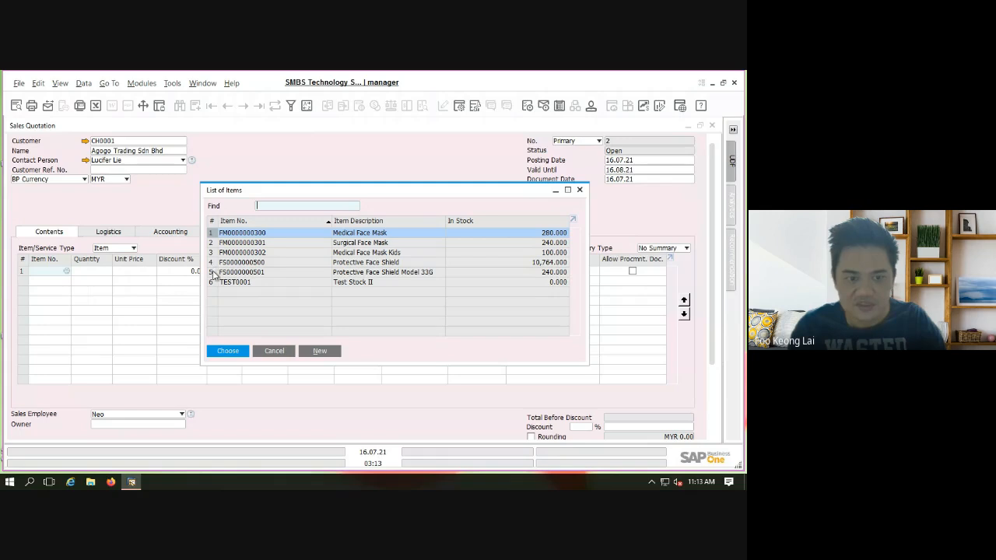
left_click(214, 264, "ctrl")
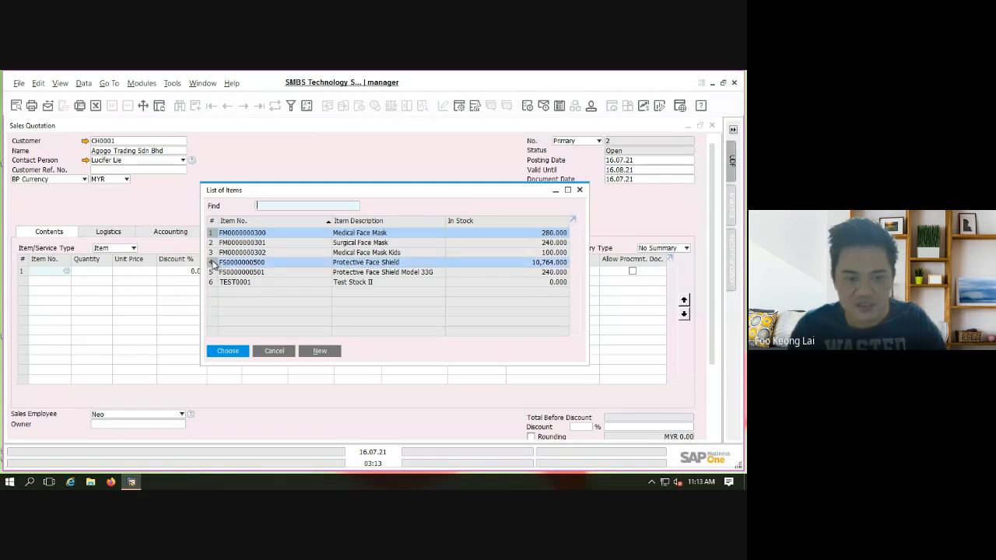
left_click(233, 355)
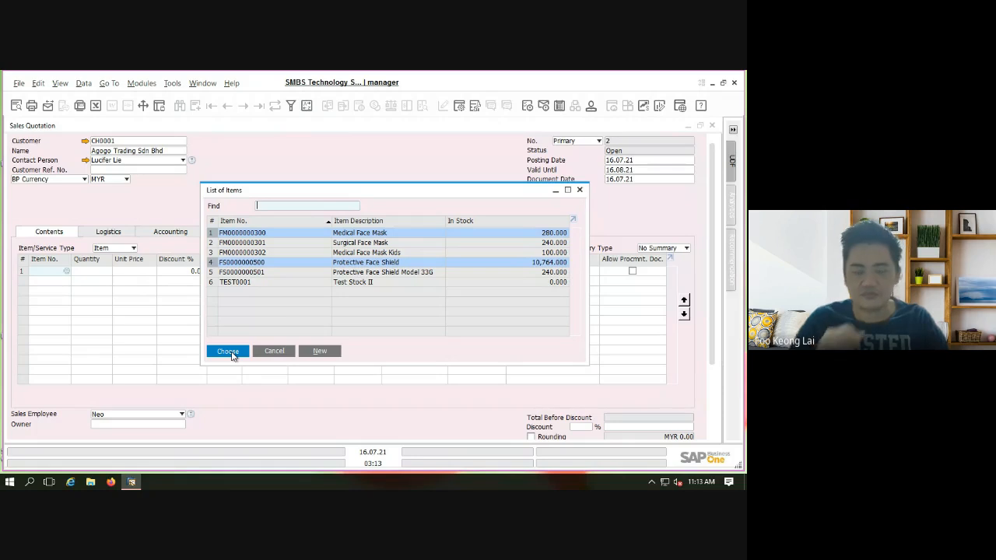
left_click(228, 352)
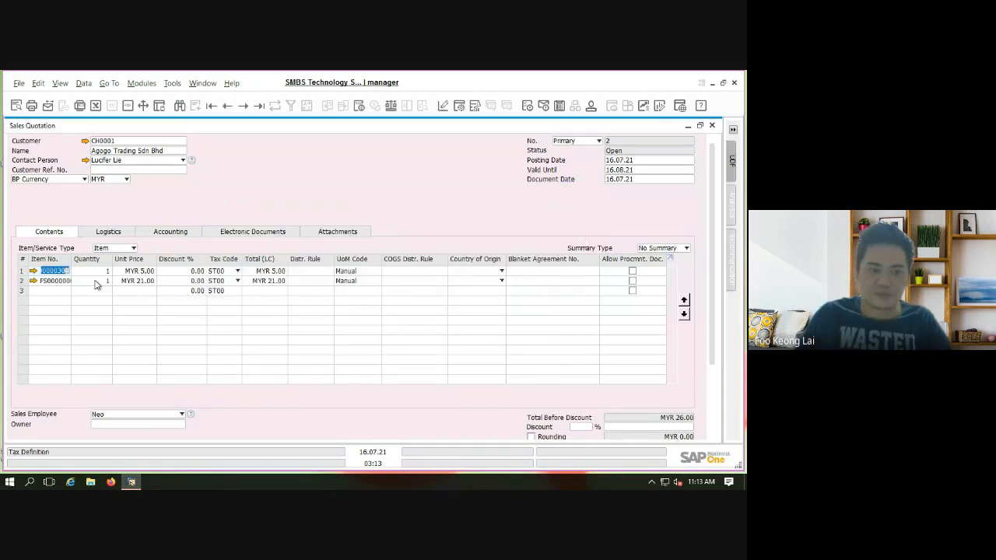
Widen the Item No. and Unit Price columns in the quotation's contents table
left_click_drag(72, 267, 97, 270)
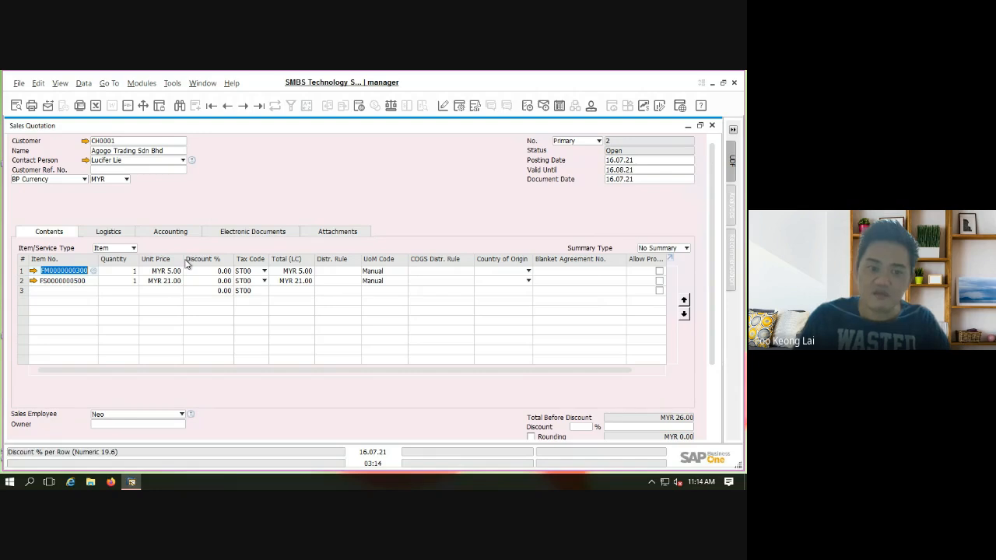
left_click_drag(186, 261, 197, 265)
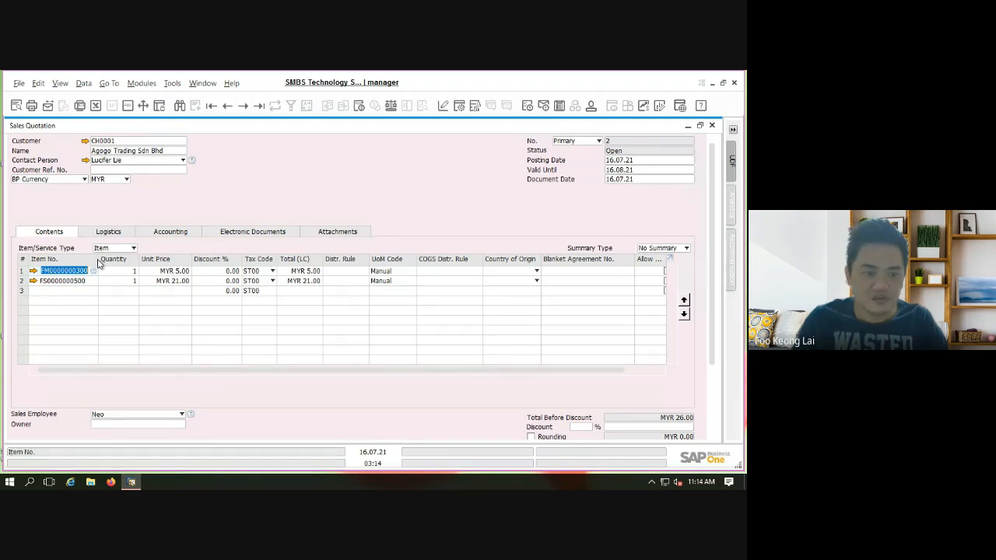
left_click_drag(99, 260, 129, 268)
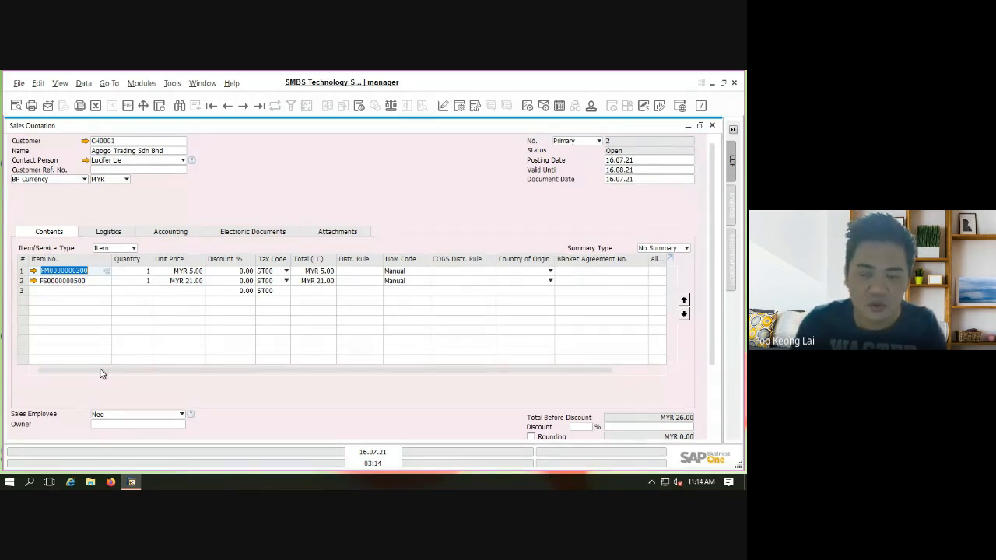
Make the Item Description and Inventory UoM columns visible in the quotation table and widen Item Description to show full names
left_click(461, 106)
left_click(532, 221)
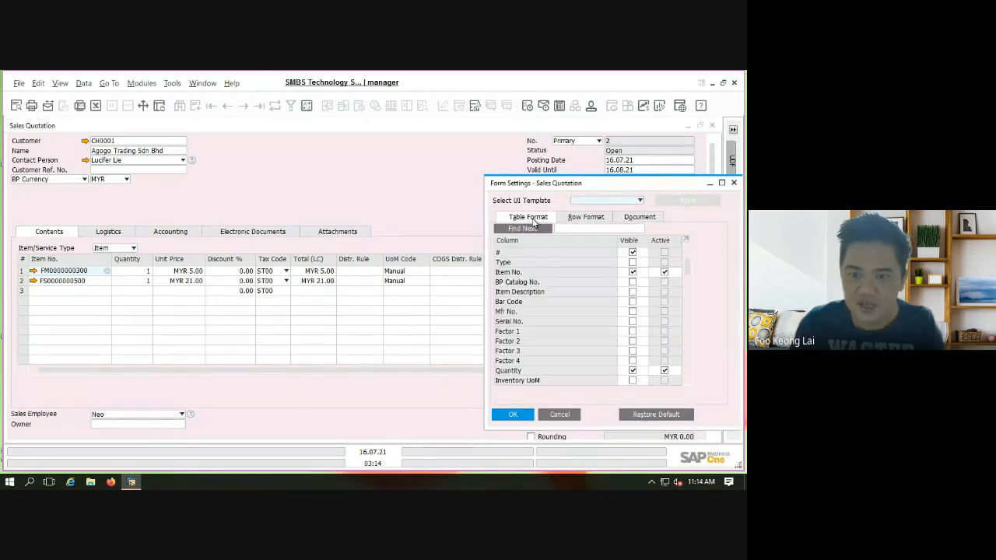
left_click(632, 292)
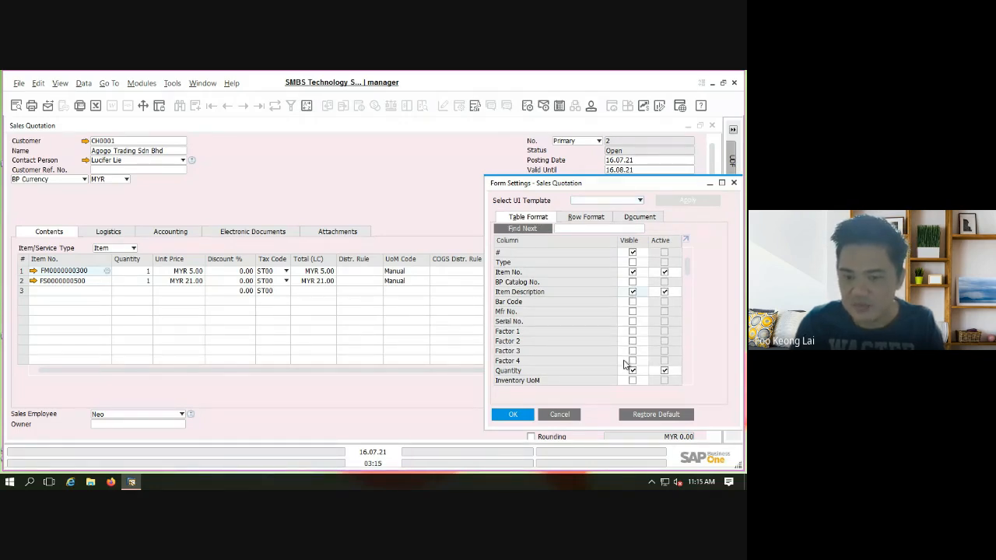
scroll(624, 364, "down", 1)
left_click(632, 360)
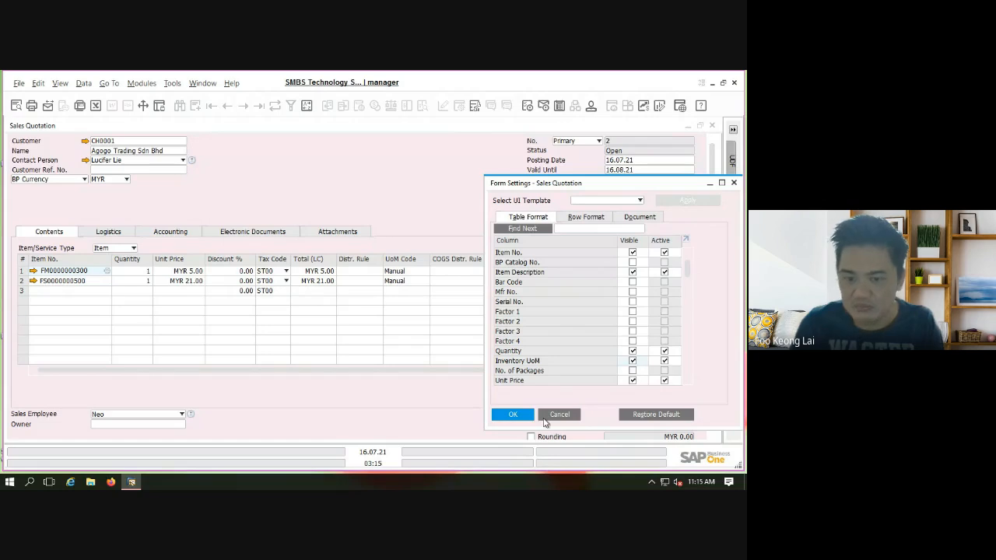
left_click(513, 415)
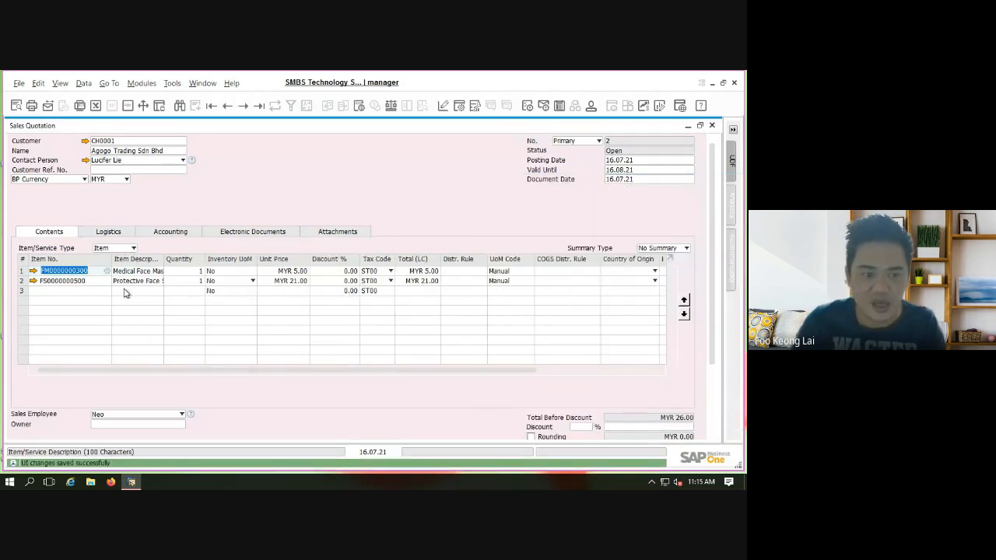
left_click_drag(164, 261, 210, 283)
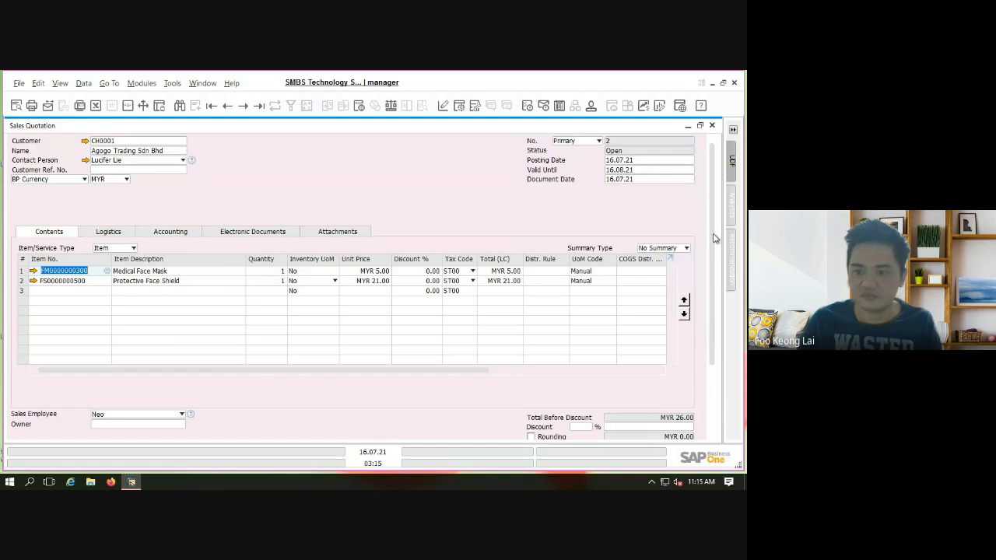
Add the completed quotation and bring up its saved record
scroll(714, 238, "down", 3)
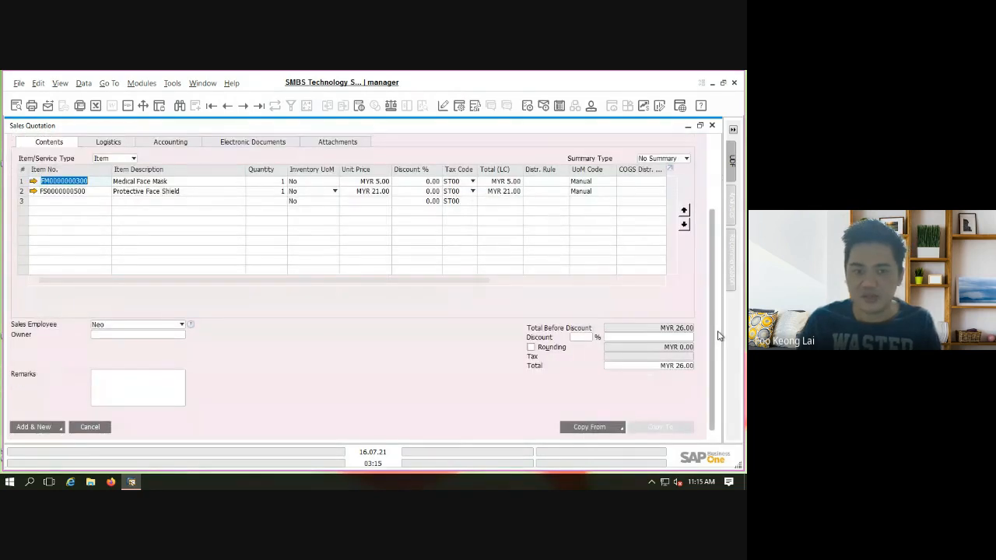
scroll(720, 335, "up", 3)
scroll(722, 299, "down", 3)
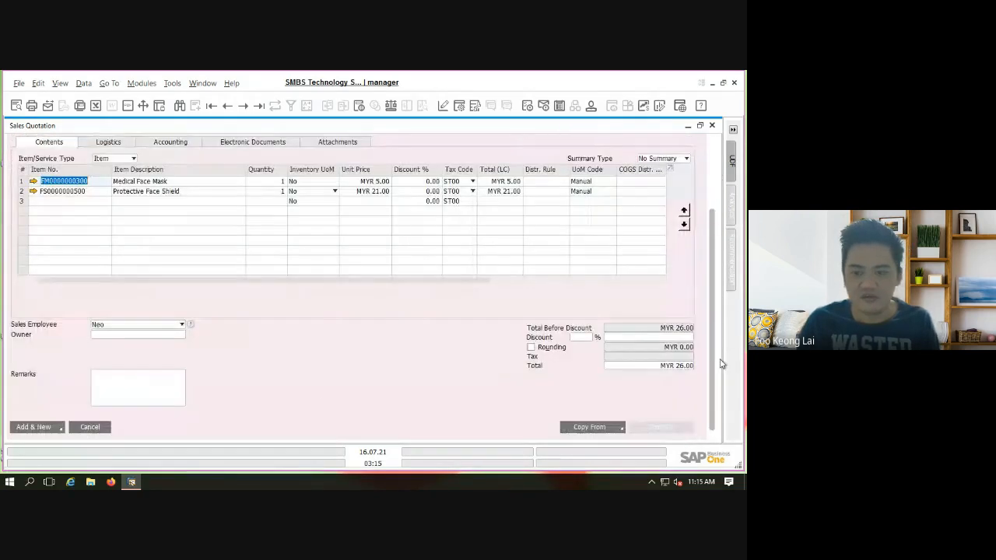
left_click(28, 427)
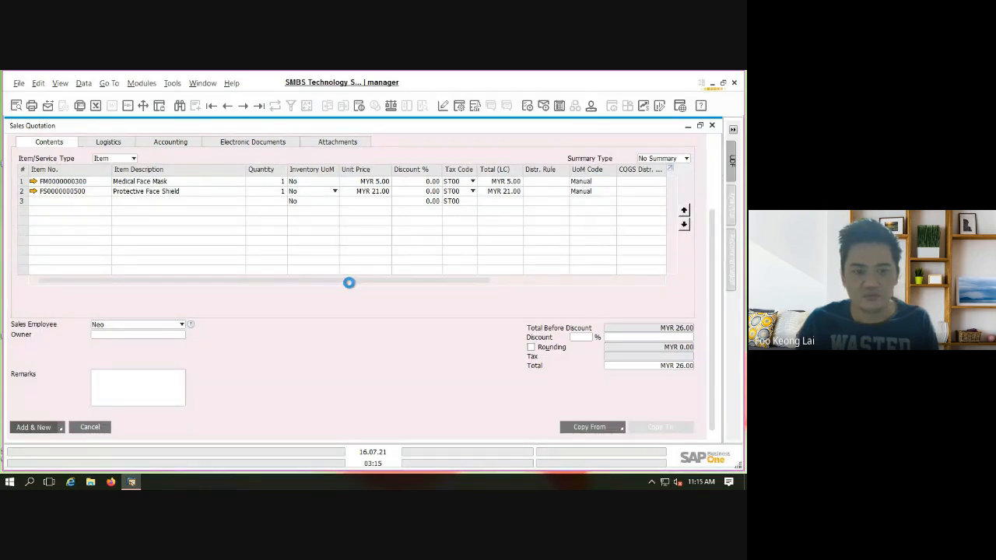
left_click(227, 109)
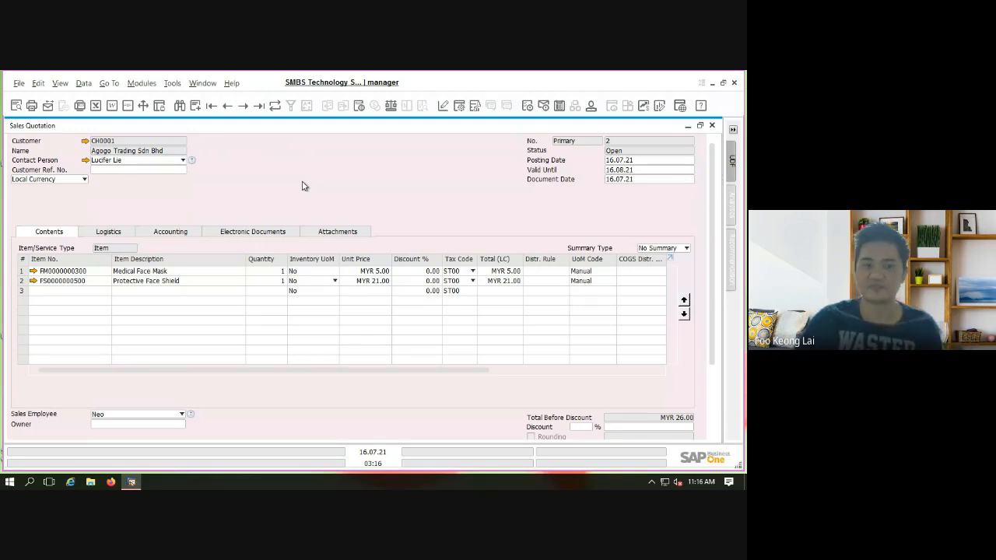
Close the quotation windows, reopen the Sales Quotation form and go to the last record
left_click(712, 125)
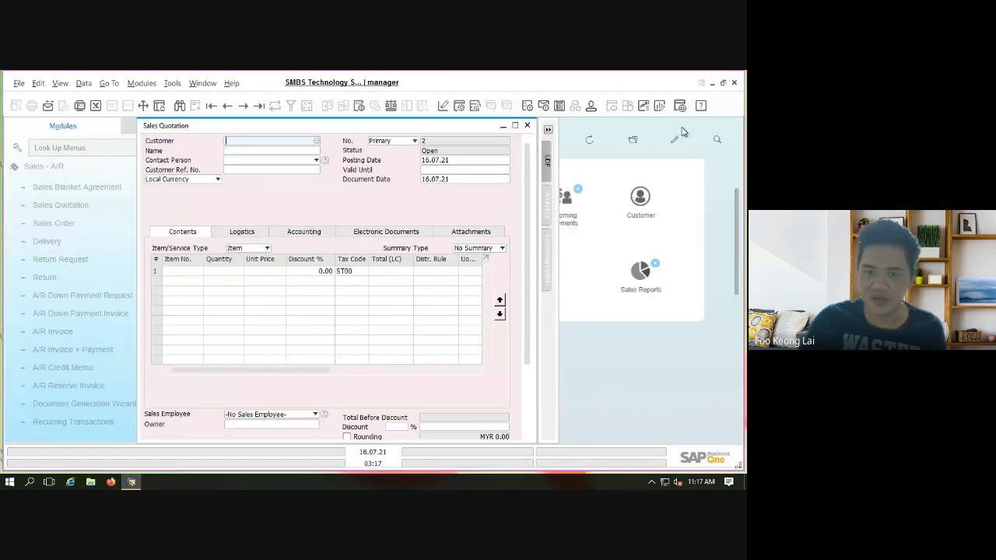
left_click(528, 126)
left_click(80, 205)
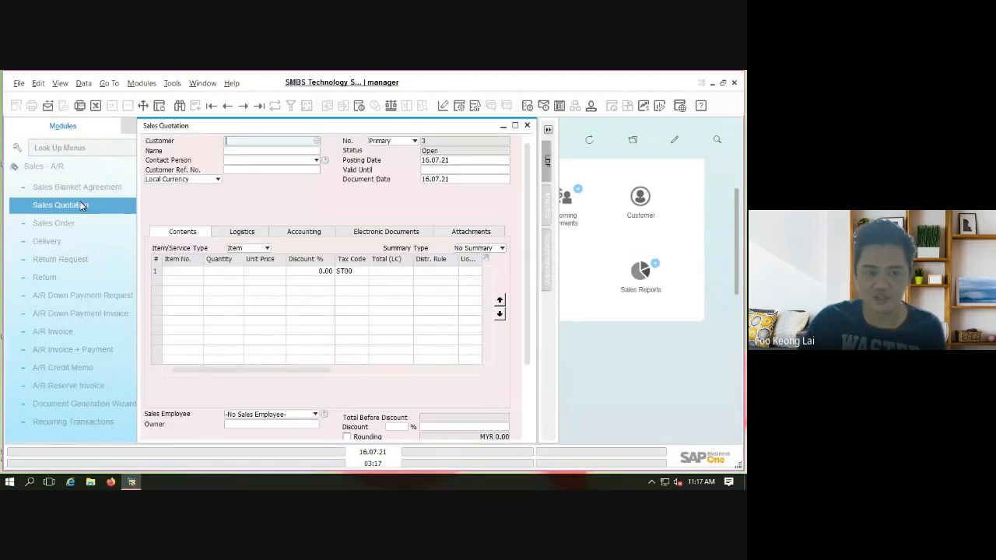
left_click(258, 106)
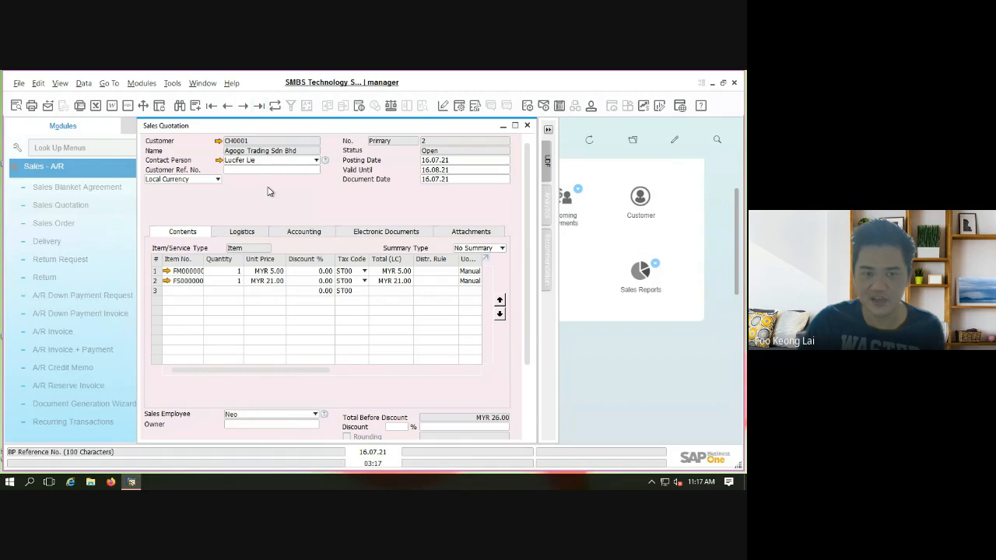
Browse between the AZ Verticals and Agogo Trading quotations, ending on Agogo Trading's record, and maximize its window
left_click(228, 106)
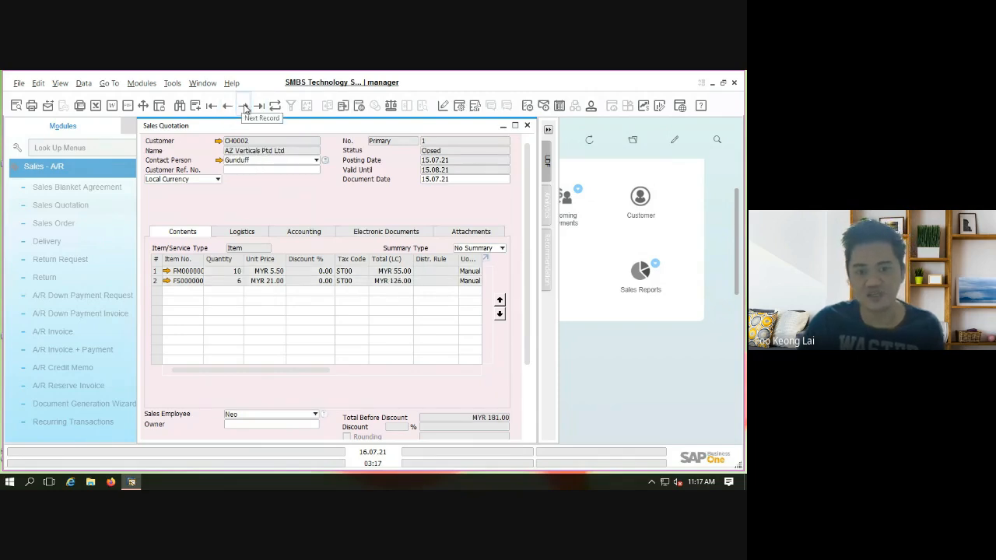
left_click(245, 106)
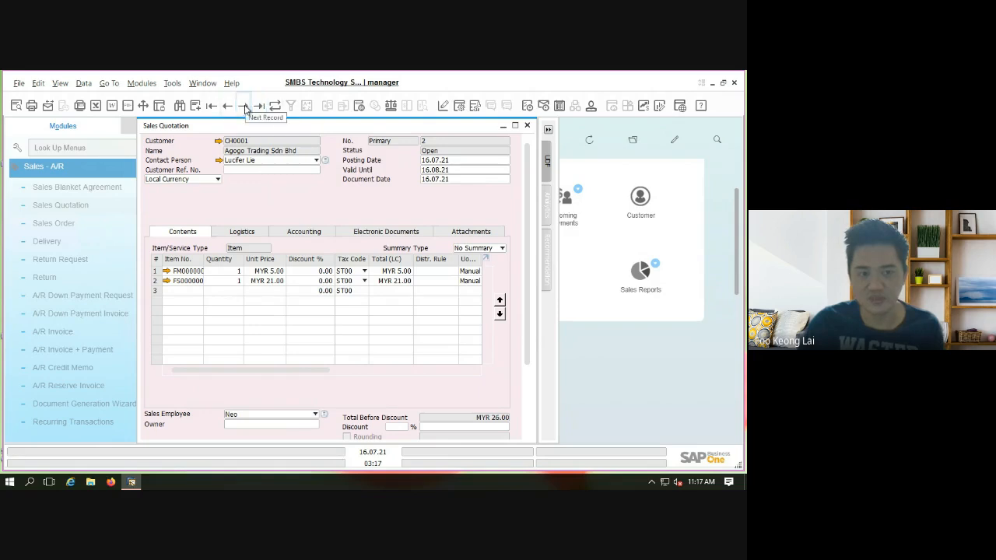
left_click(245, 108)
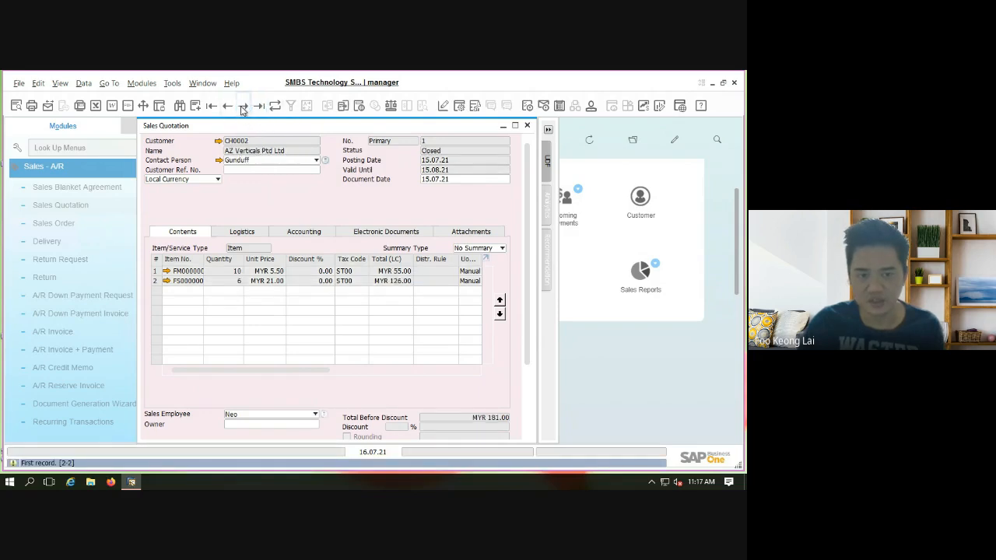
left_click(244, 106)
double_click(264, 127)
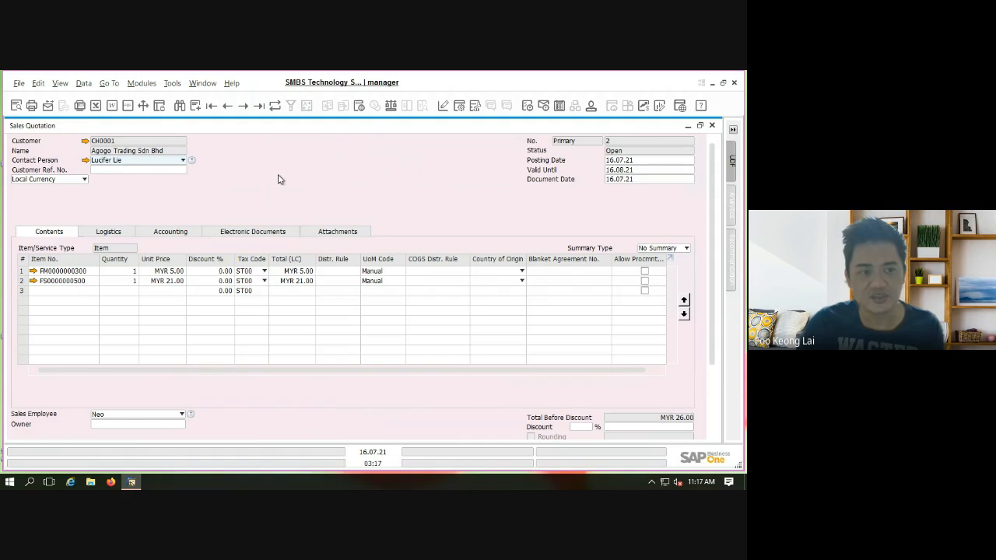
Copy the quotation to a sales order, review the order down to its remarks, and close it without adding
left_click_drag(711, 229, 713, 304)
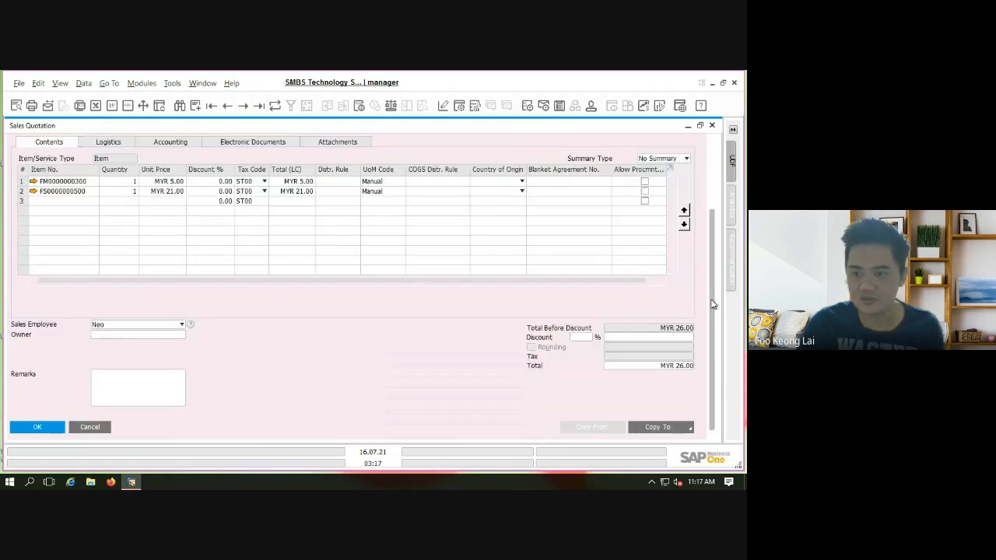
left_click(664, 427)
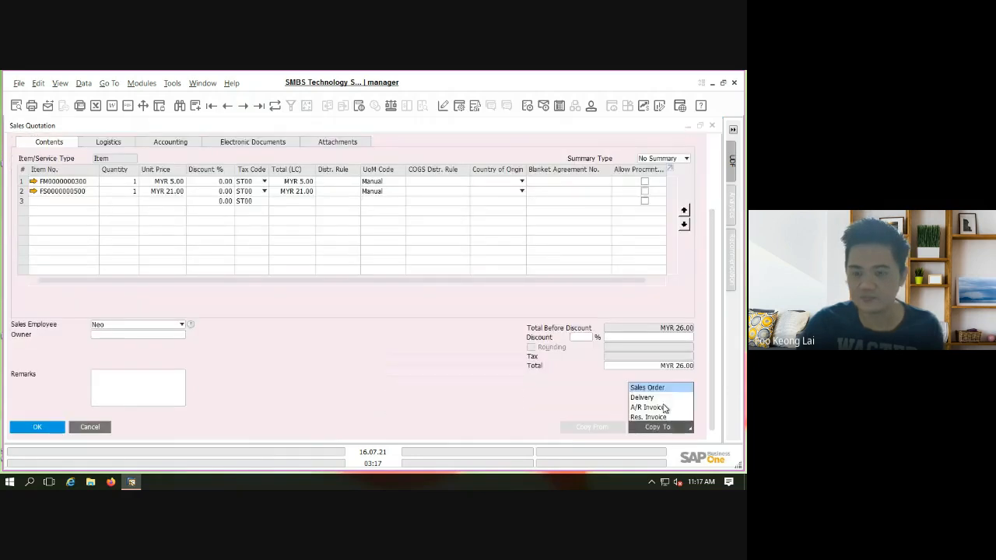
left_click(652, 388)
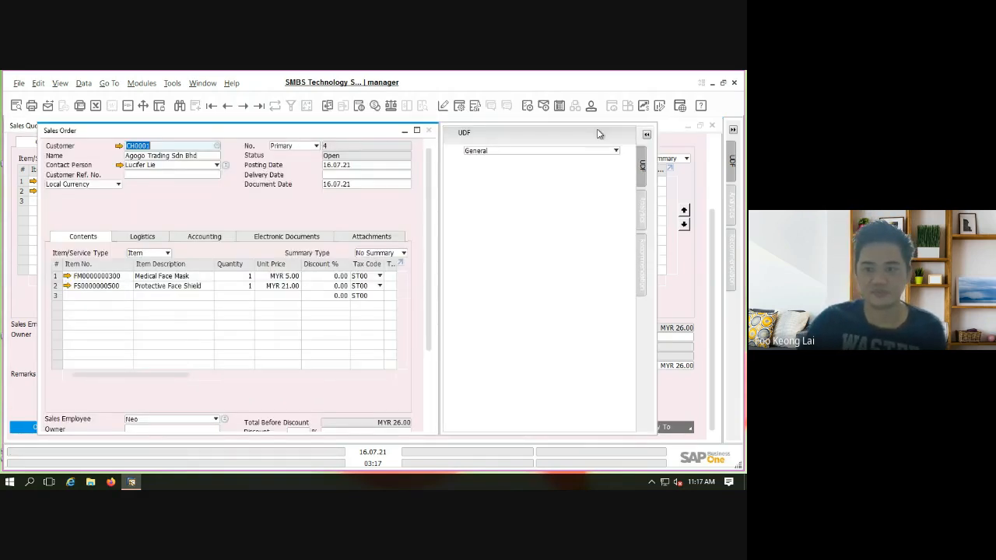
left_click(418, 130)
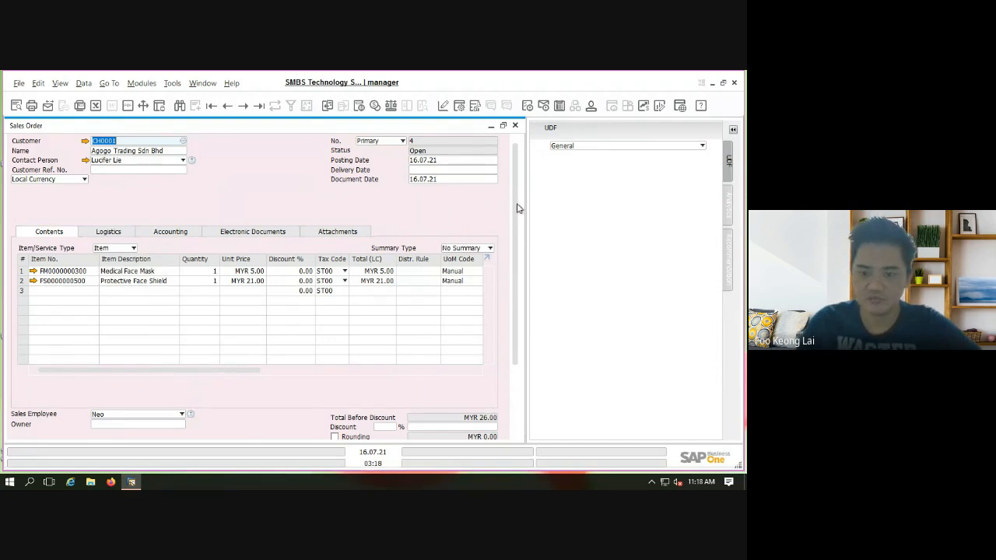
left_click_drag(518, 211, 534, 318)
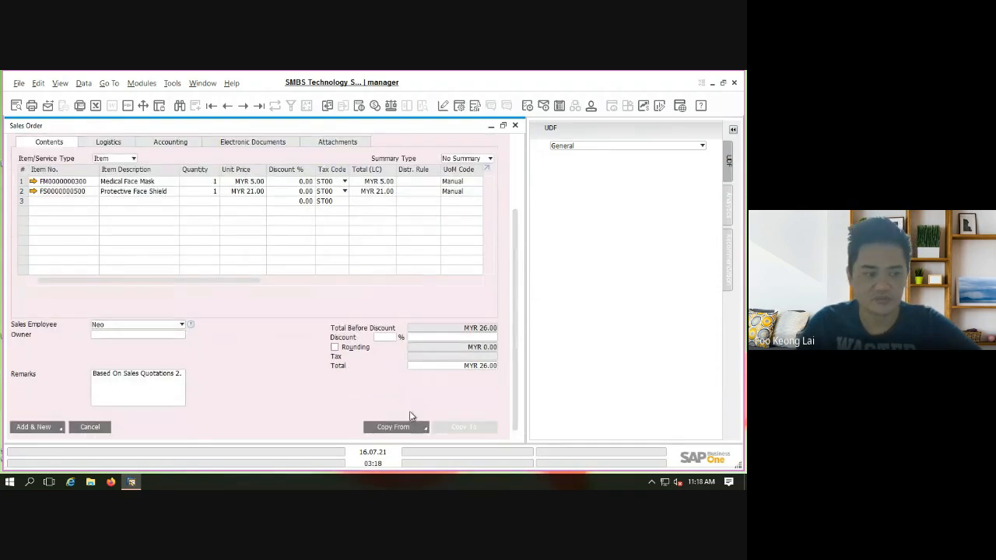
left_click(516, 128)
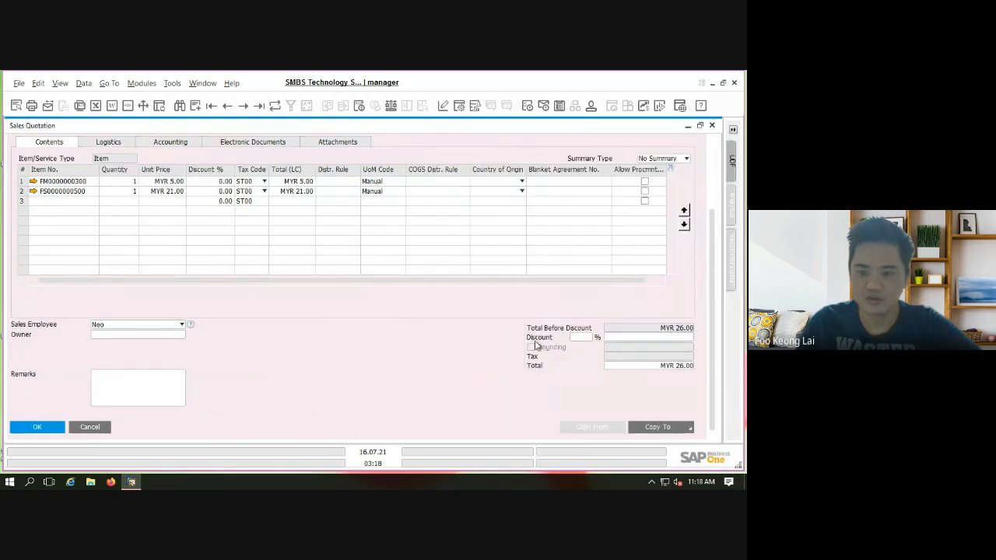
Copy the quotation to a sales order and set its delivery date to 18.07.21, updating the existing rows with that date
left_click(660, 431)
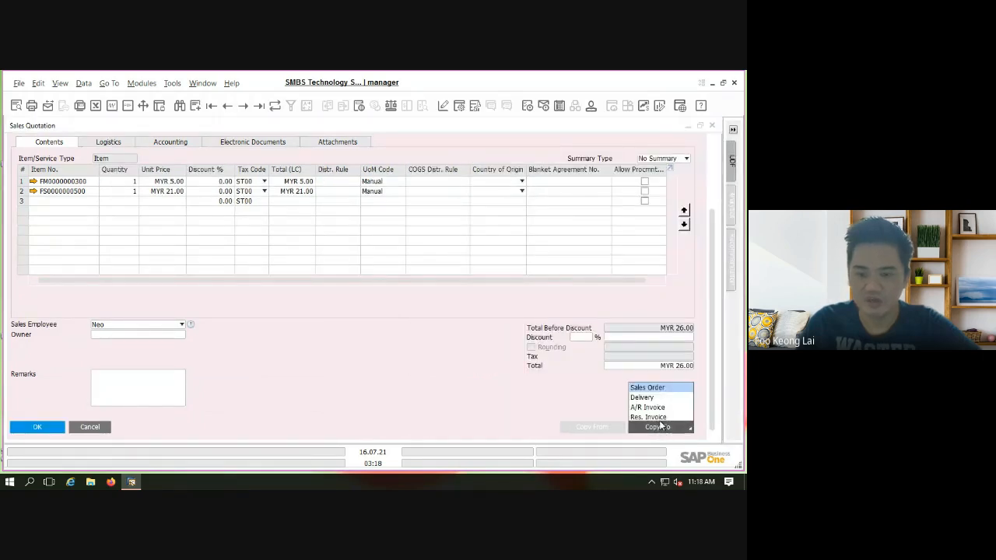
left_click(652, 388)
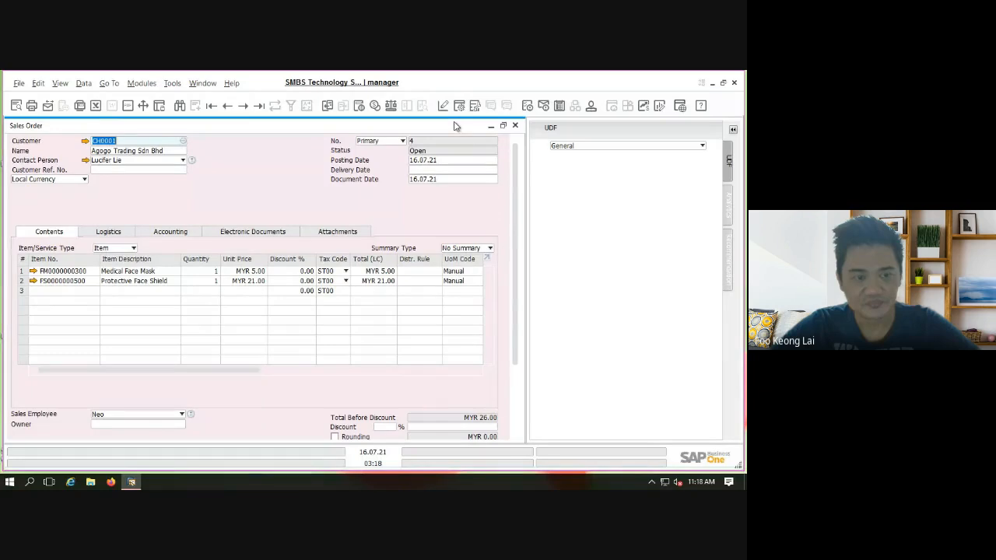
left_click(180, 151)
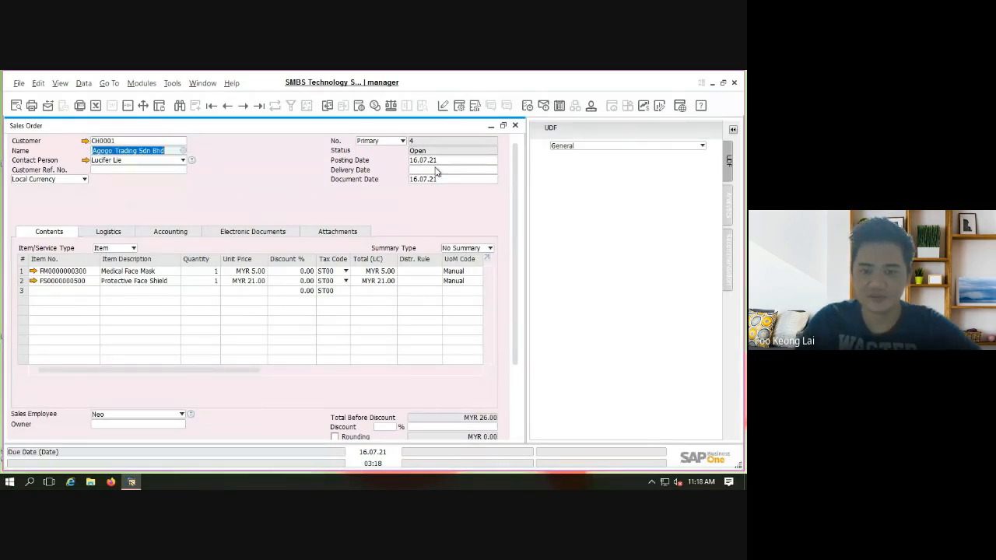
left_click(478, 169)
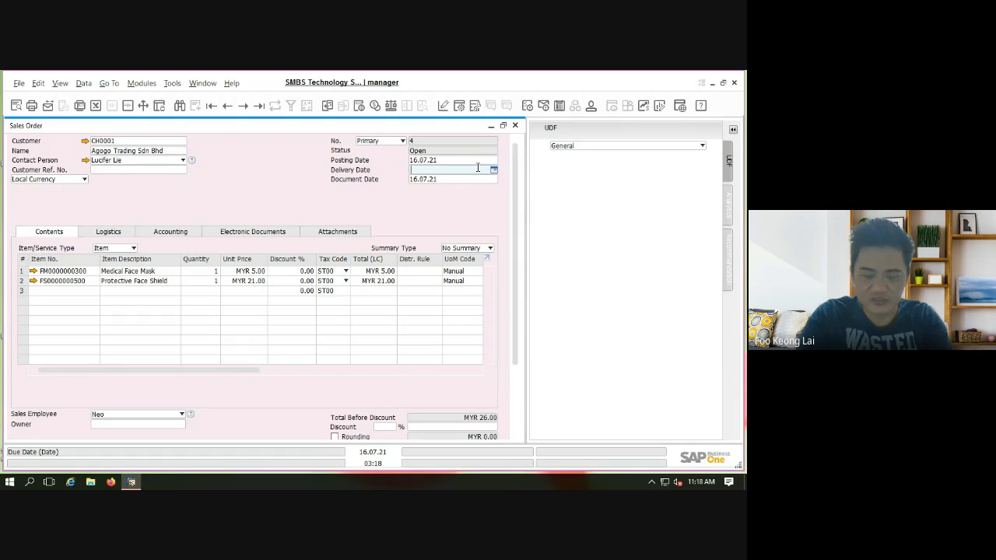
type("18")
key("Tab")
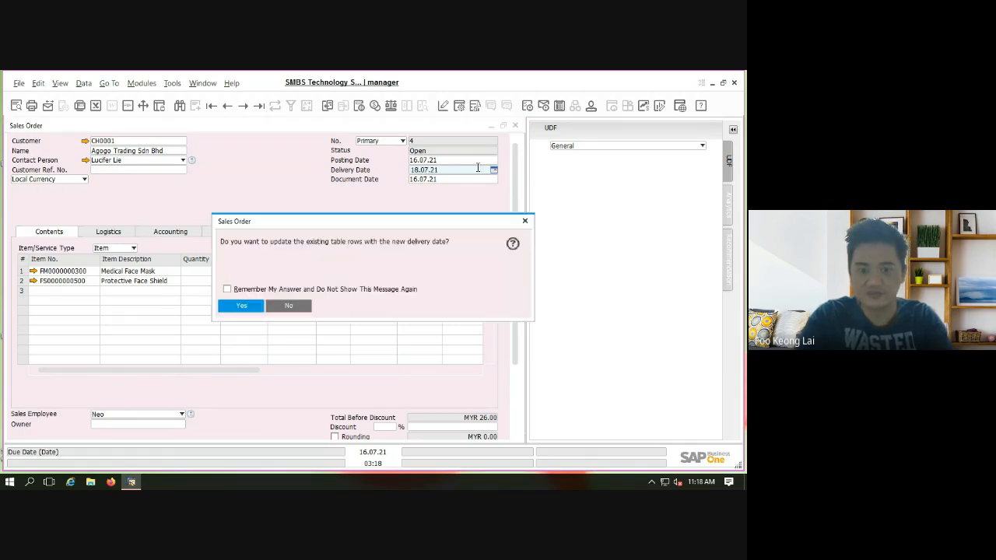
left_click(249, 301)
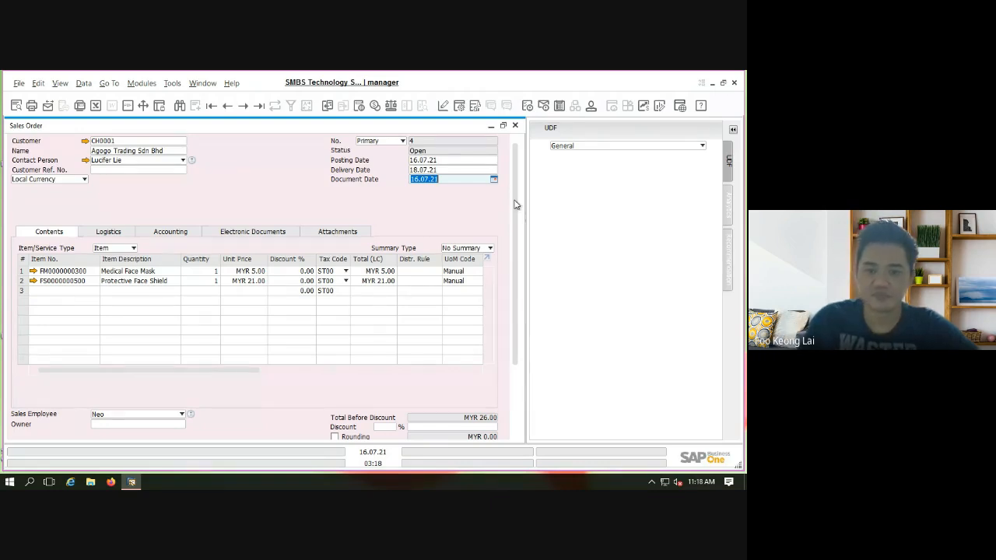
Review the sales order, check the Medical Face Mask's warehouse stock in its item master data, and return to the order
left_click_drag(515, 205, 520, 308)
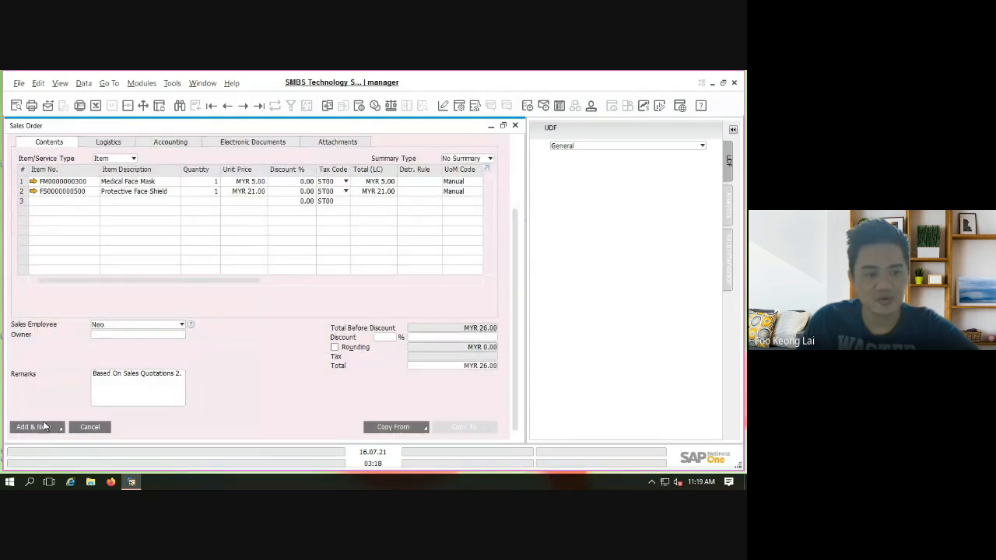
scroll(533, 203, "up", 3)
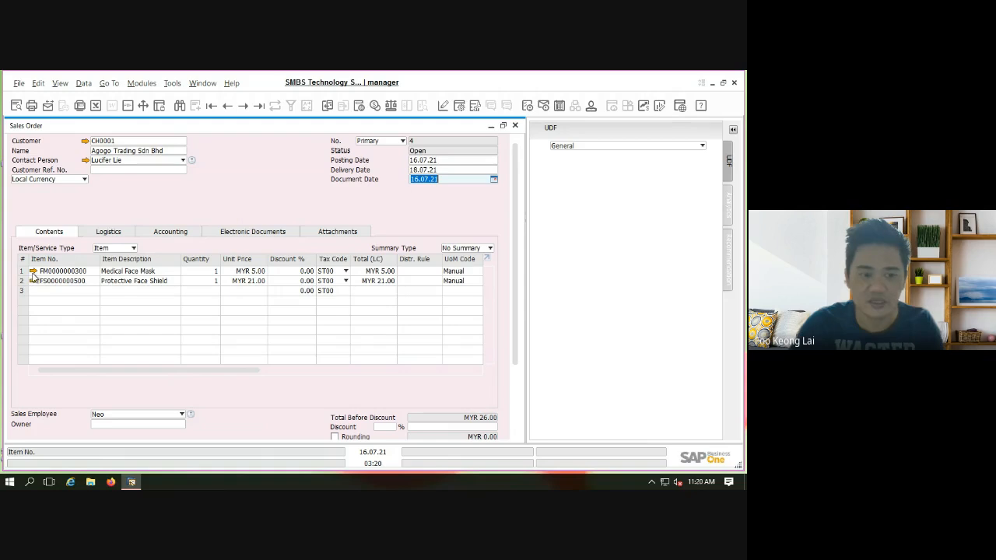
mouse_move(33, 274)
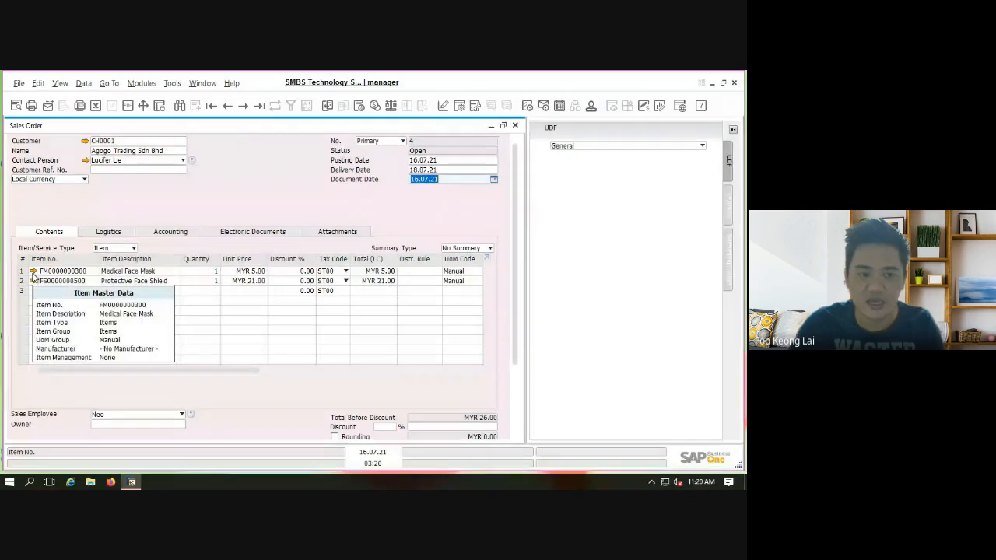
left_click(33, 271)
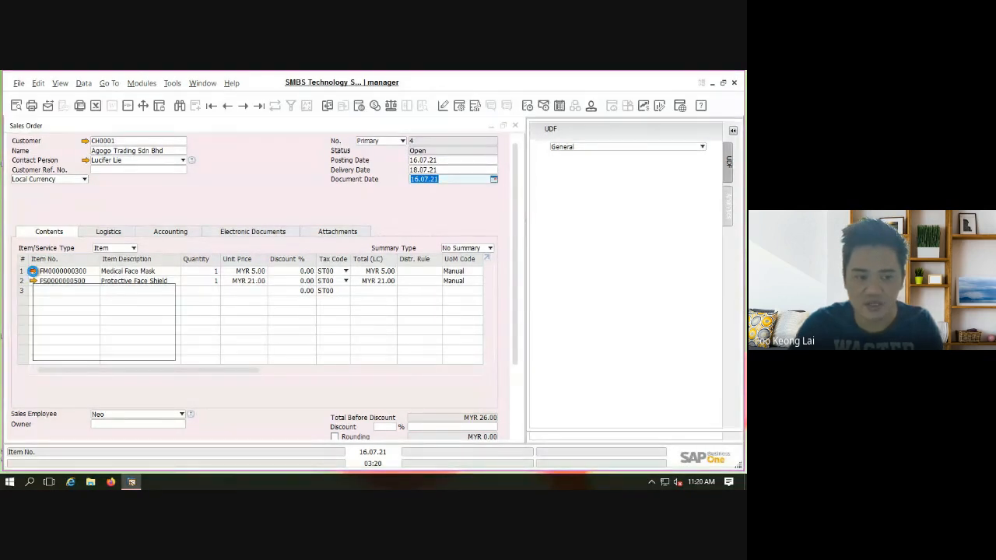
left_click(515, 126)
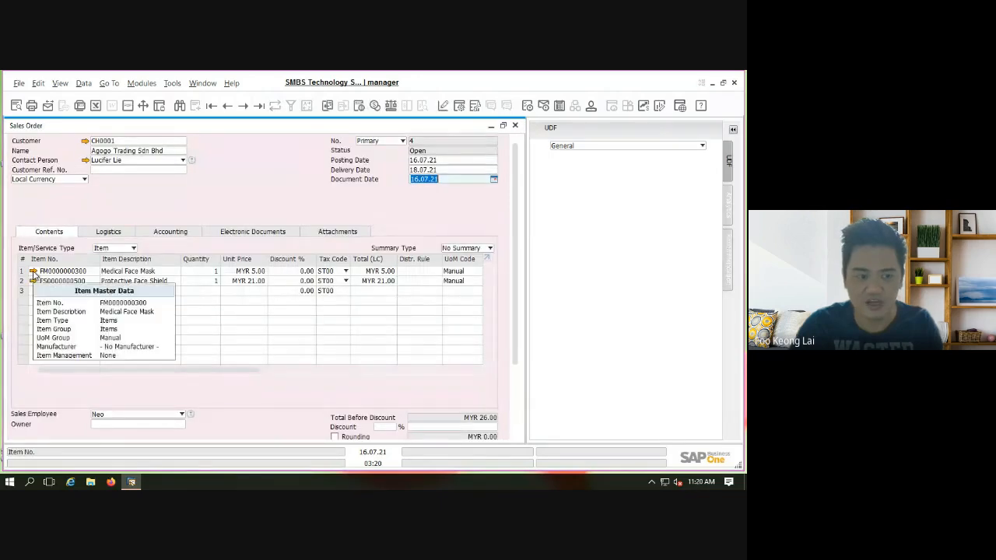
left_click(34, 272)
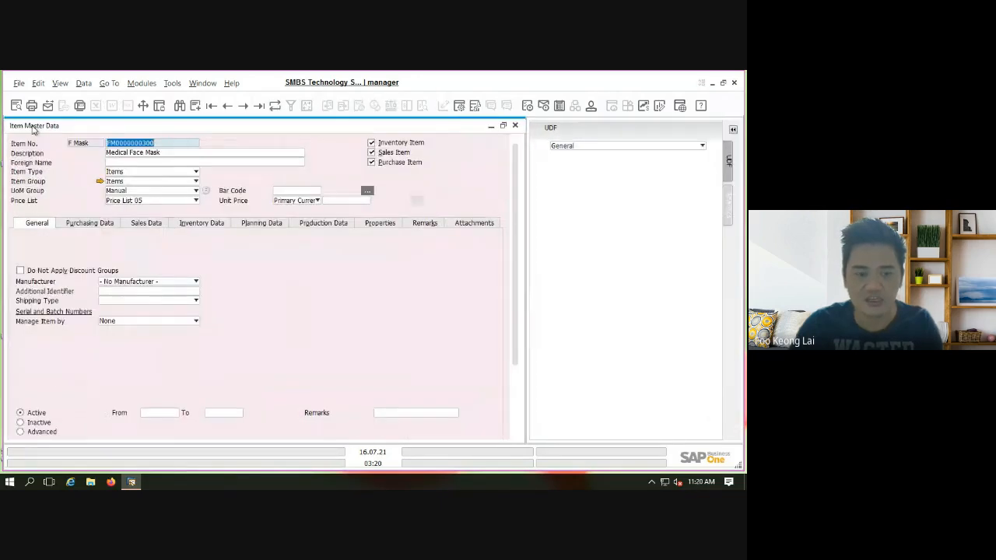
left_click(202, 224)
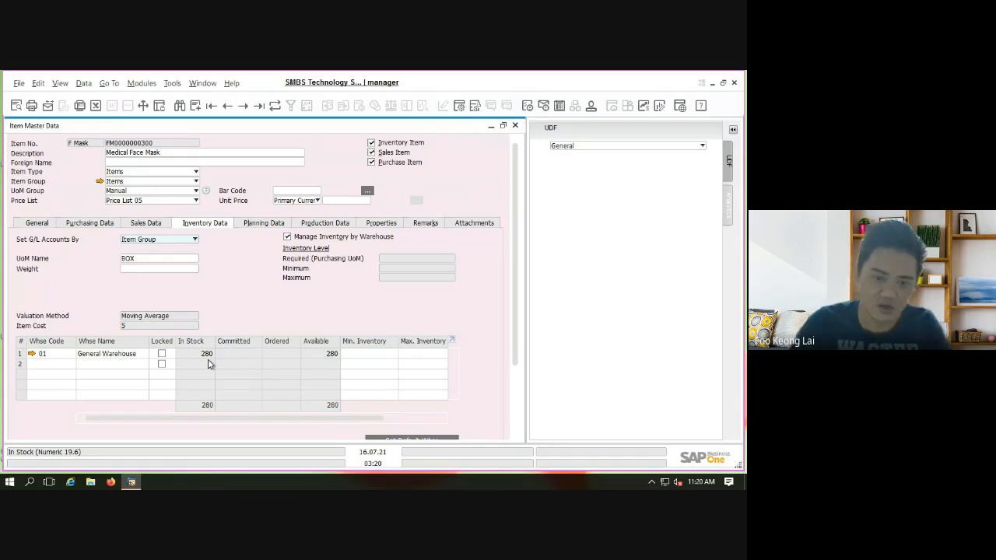
left_click(515, 126)
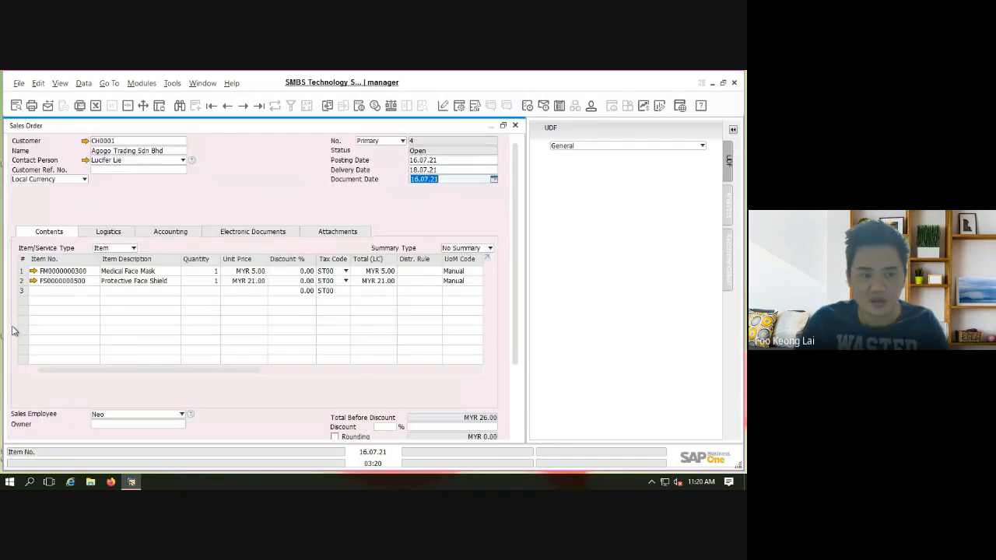
Check the Protective Face Shield's warehouse stock in its item master data and return to the sales order
left_click(32, 281)
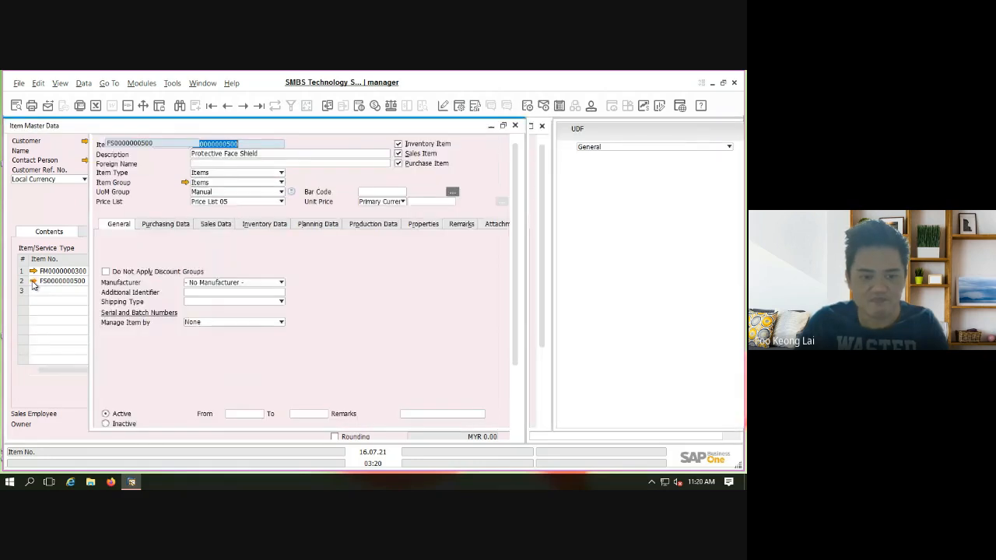
left_click(205, 224)
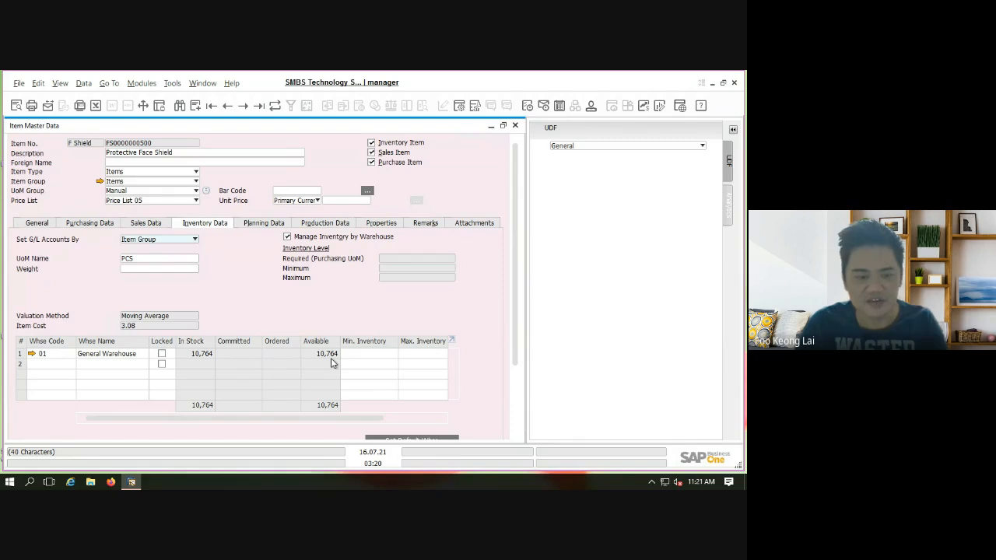
left_click(515, 127)
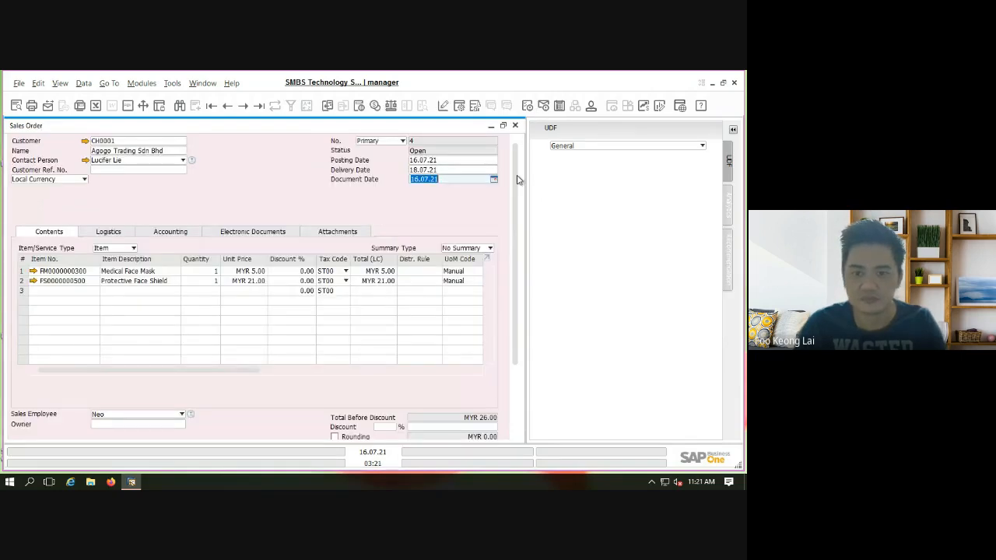
Add the sales order and bring up its saved record
scroll(522, 187, "down", 3)
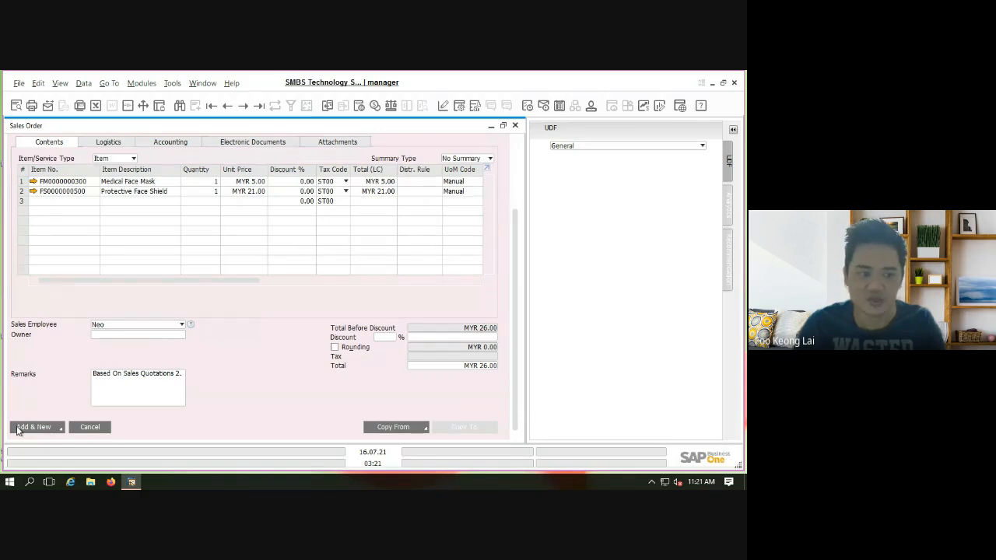
left_click(17, 428)
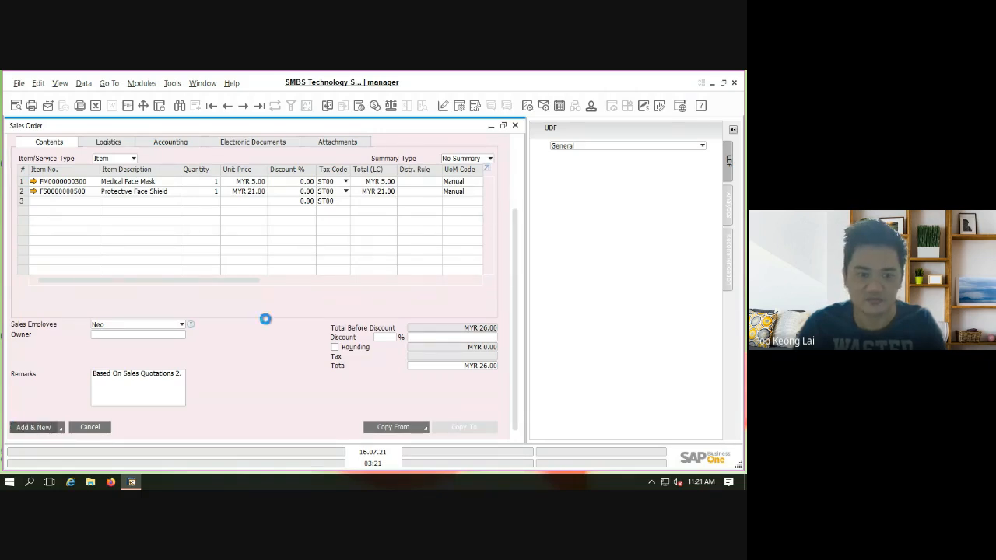
left_click(229, 106)
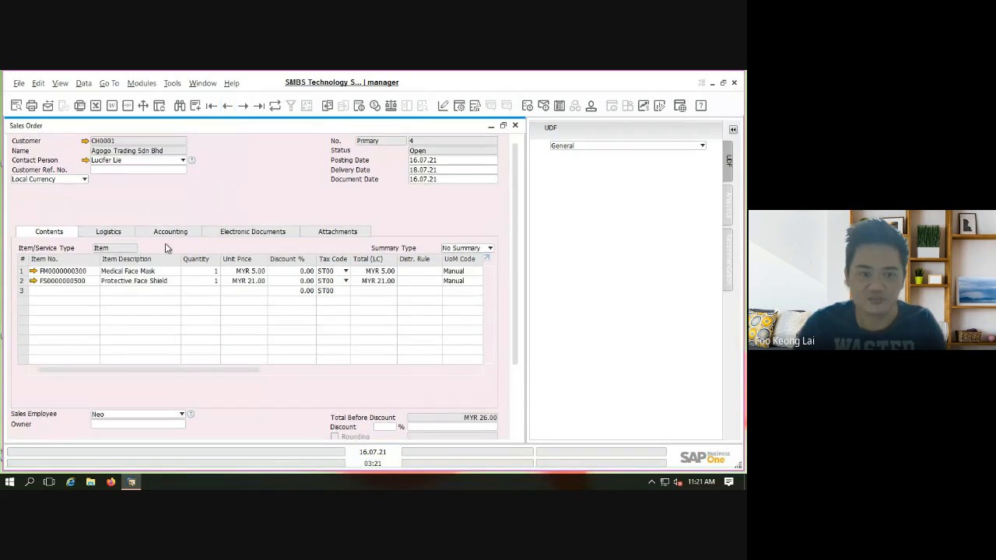
Examine the Medical Face Mask's in-stock, committed and available quantities from the saved sales order, and close the item record
left_click(33, 272)
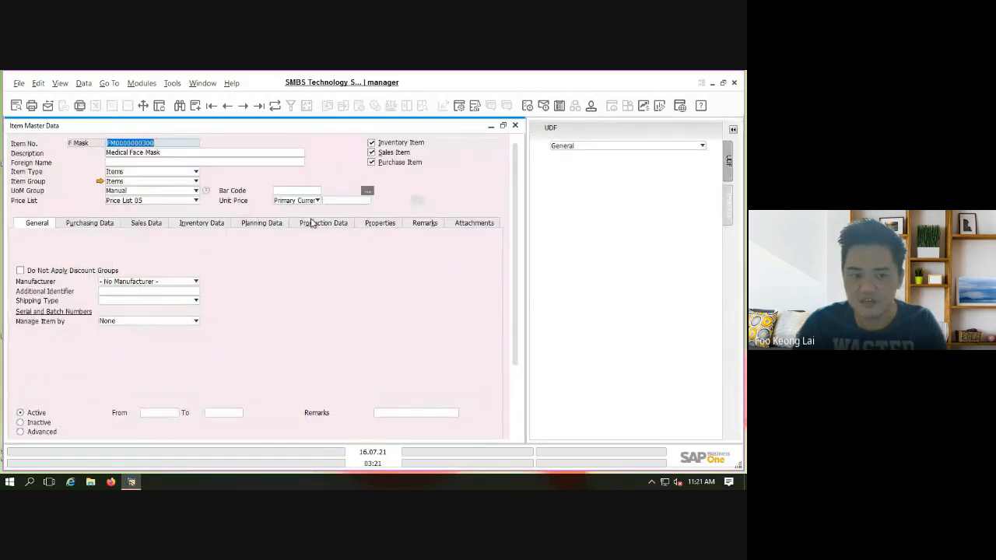
left_click(197, 225)
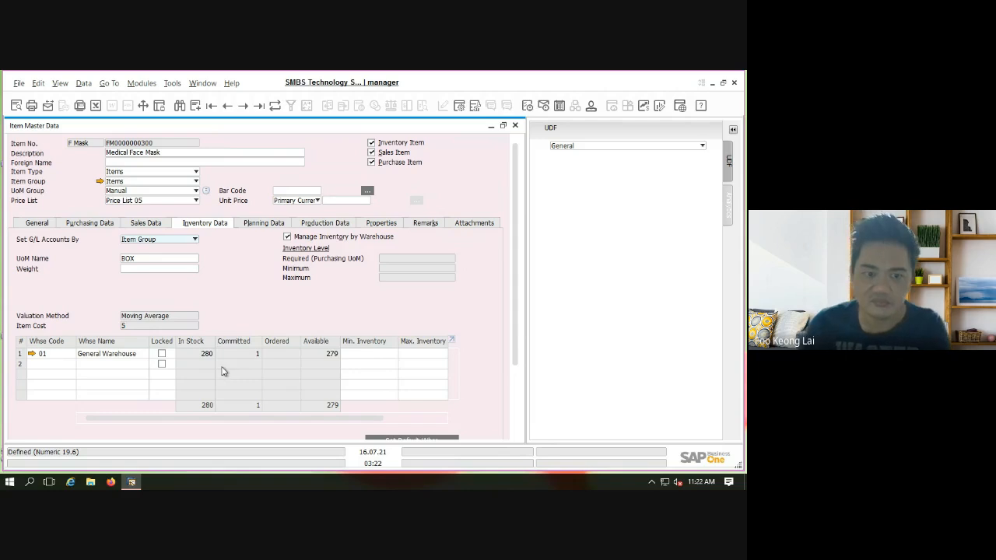
left_click(514, 126)
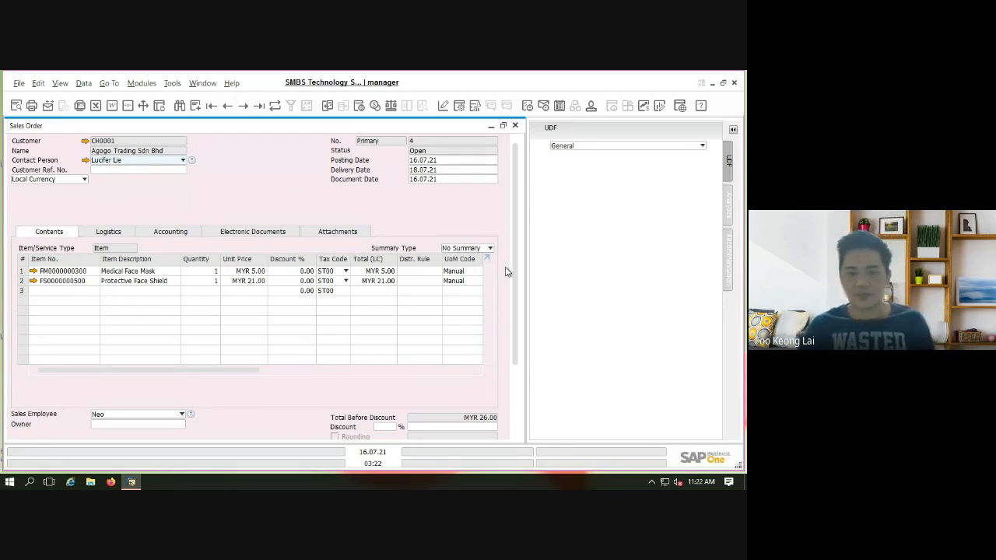
Copy the saved sales order to a delivery and review the delivery down to its remarks
scroll(521, 413, "down", 3)
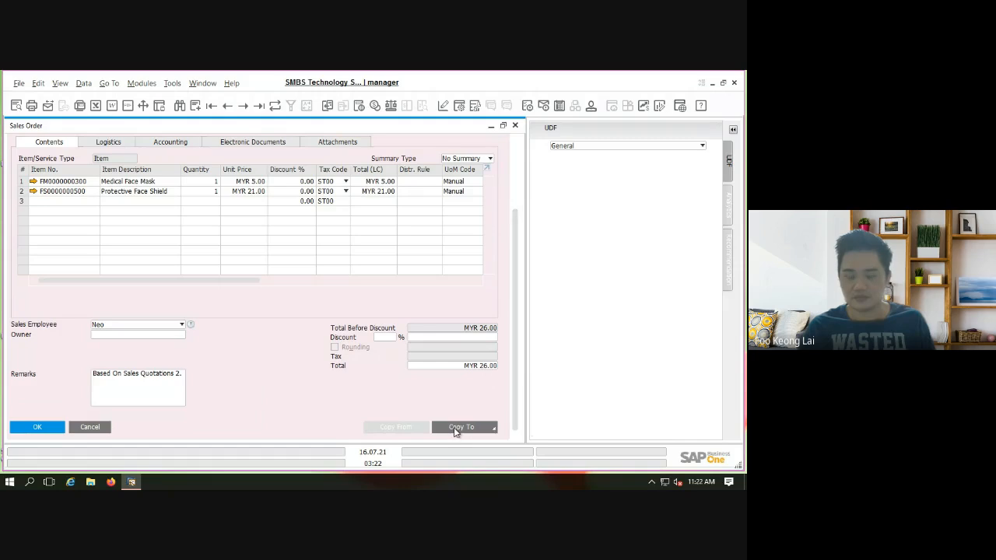
left_click(455, 430)
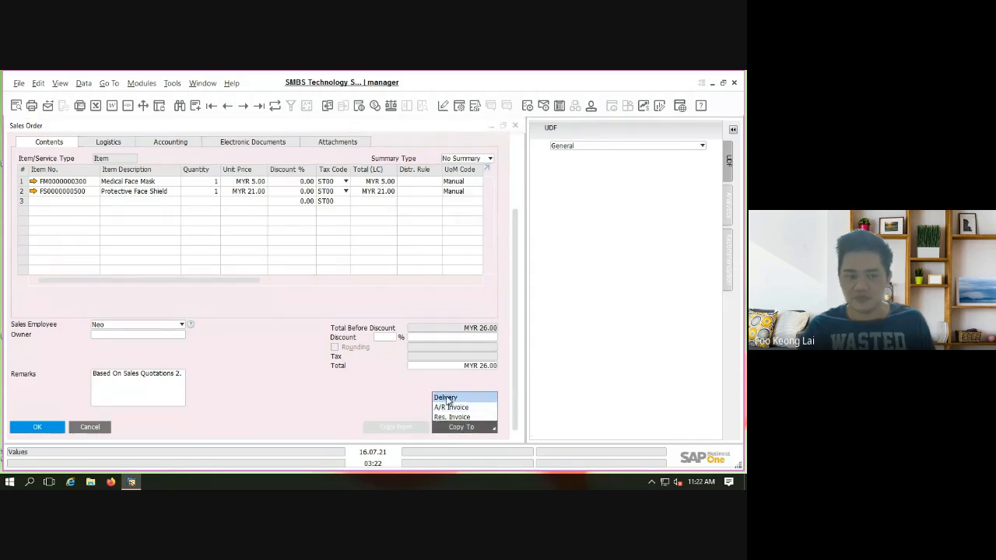
left_click(447, 399)
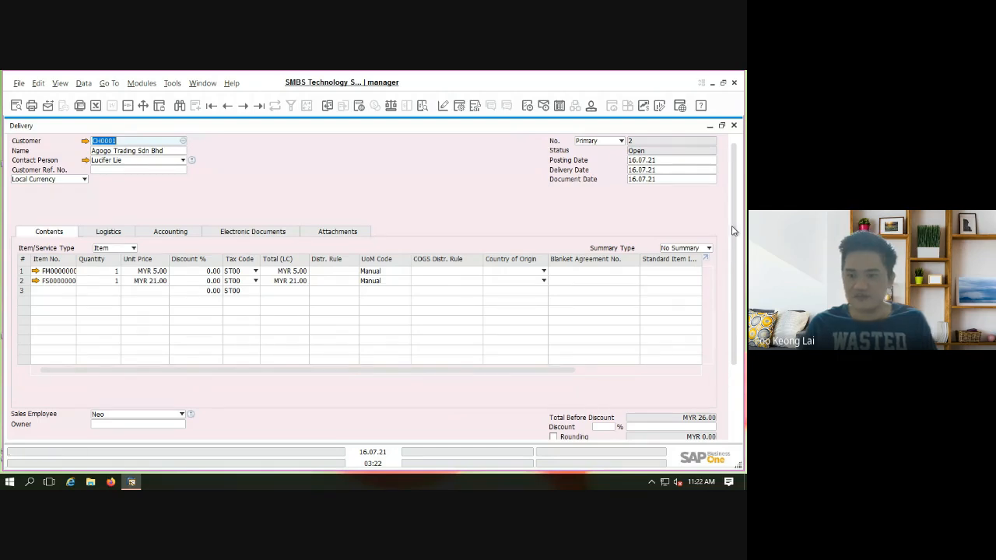
left_click_drag(732, 231, 742, 136)
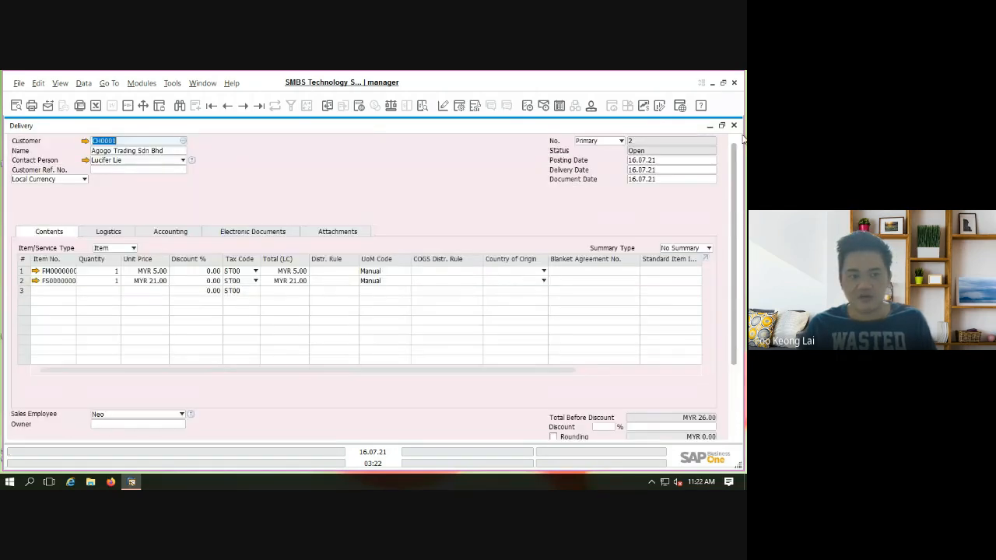
left_click_drag(738, 284, 740, 347)
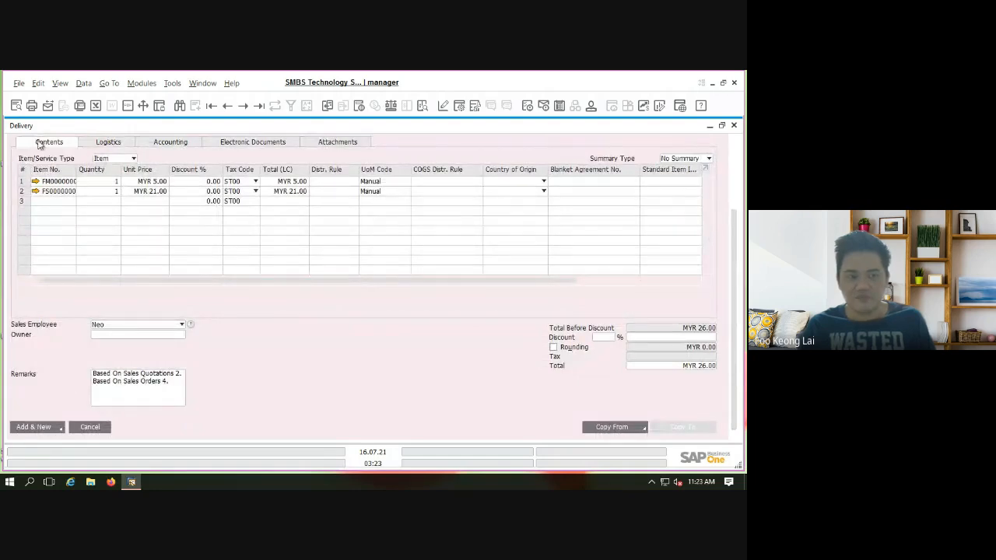
Check the Medical Face Mask's inventory quantities from the unsaved delivery and return to the delivery
left_click(36, 181)
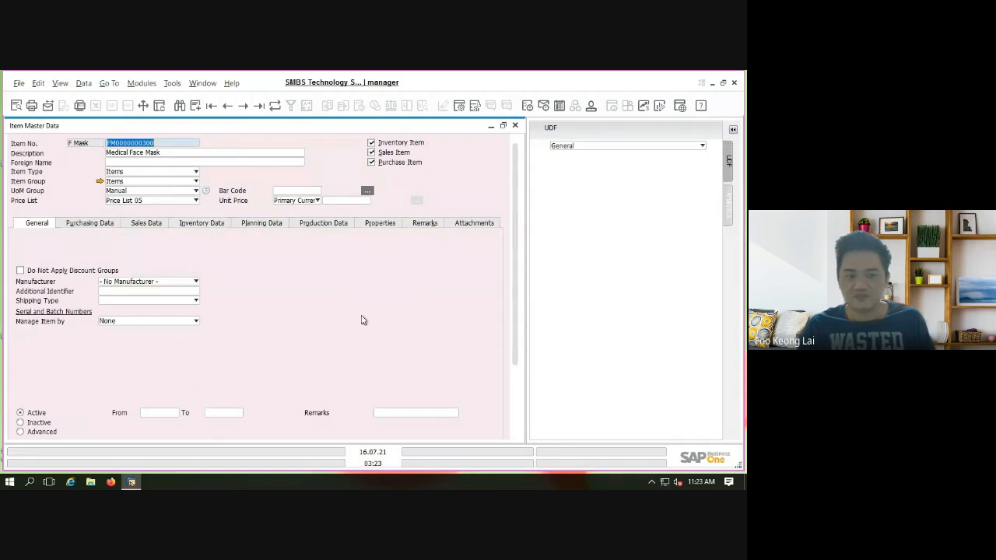
left_click(203, 223)
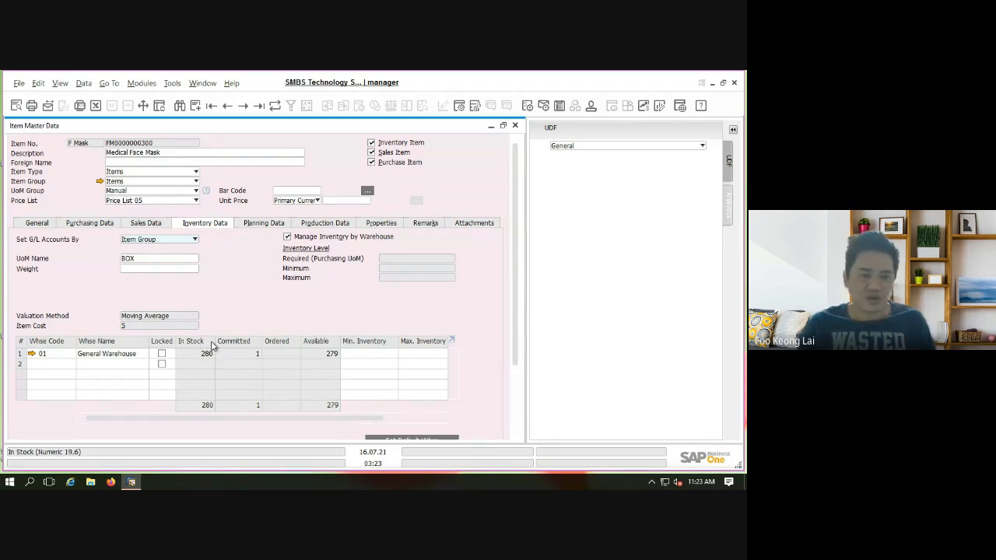
left_click(516, 128)
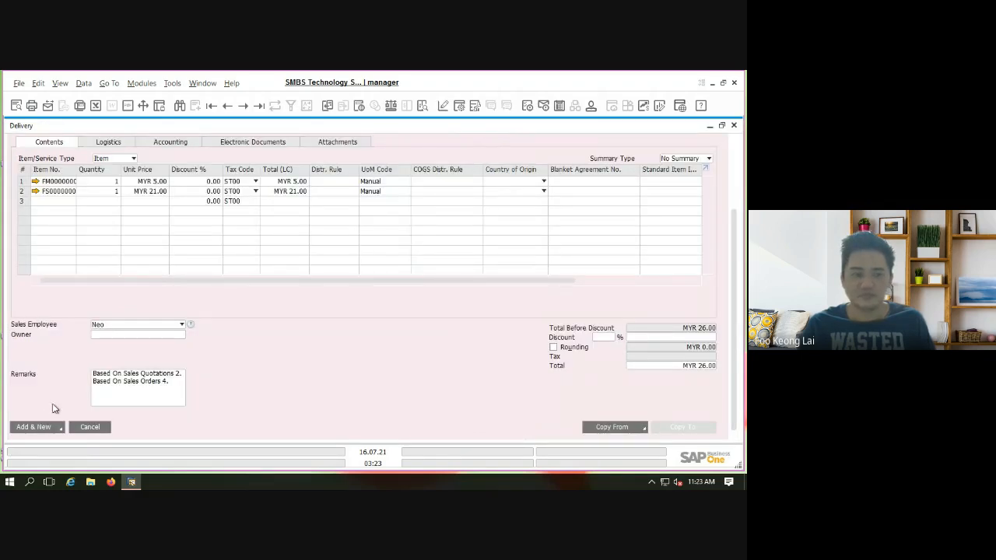
Add the delivery, accept that it cannot be changed once added, and bring up its saved record
left_click(44, 433)
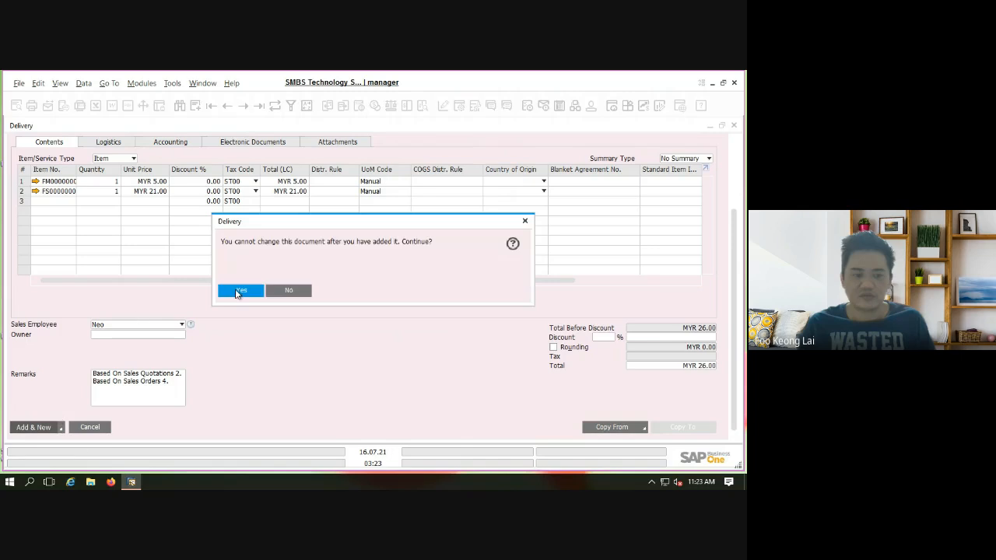
left_click(235, 288)
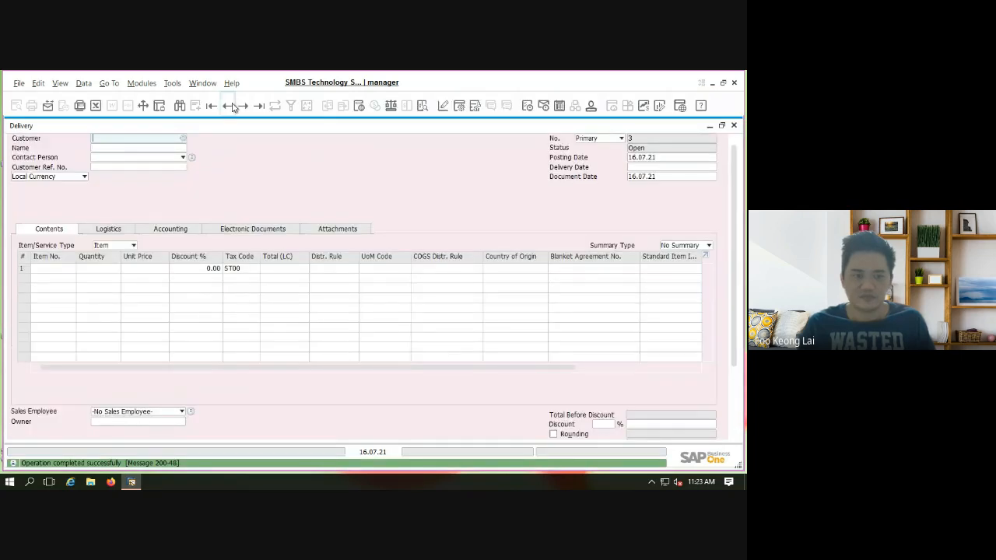
left_click(231, 106)
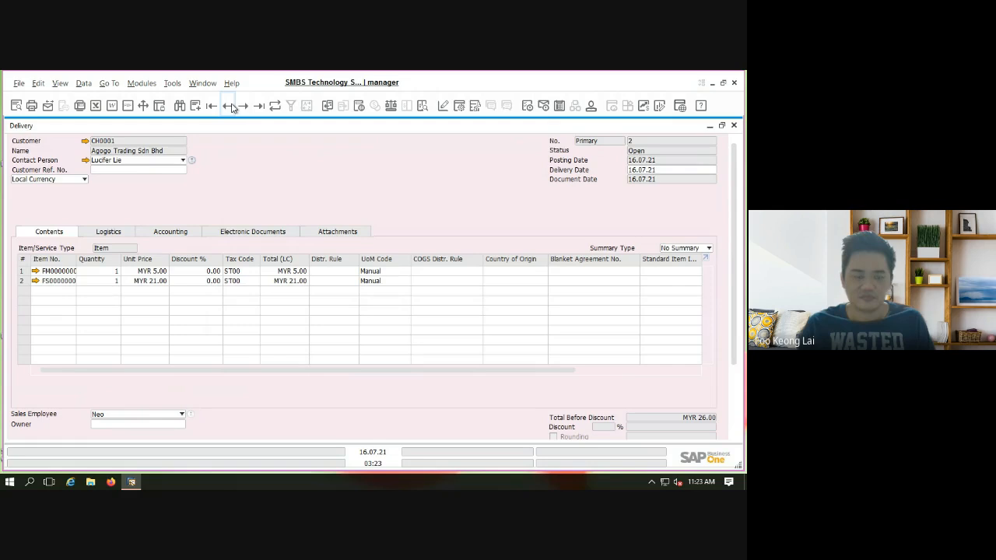
Check the inventory quantities of the Medical Face Mask and the Protective Face Shield from the saved delivery, closing each item record
left_click(35, 271)
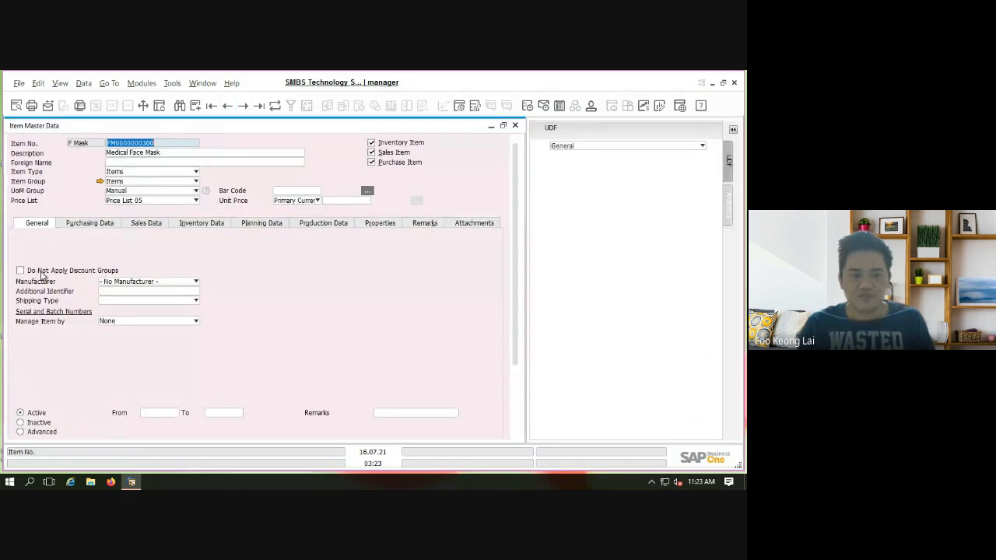
left_click(196, 224)
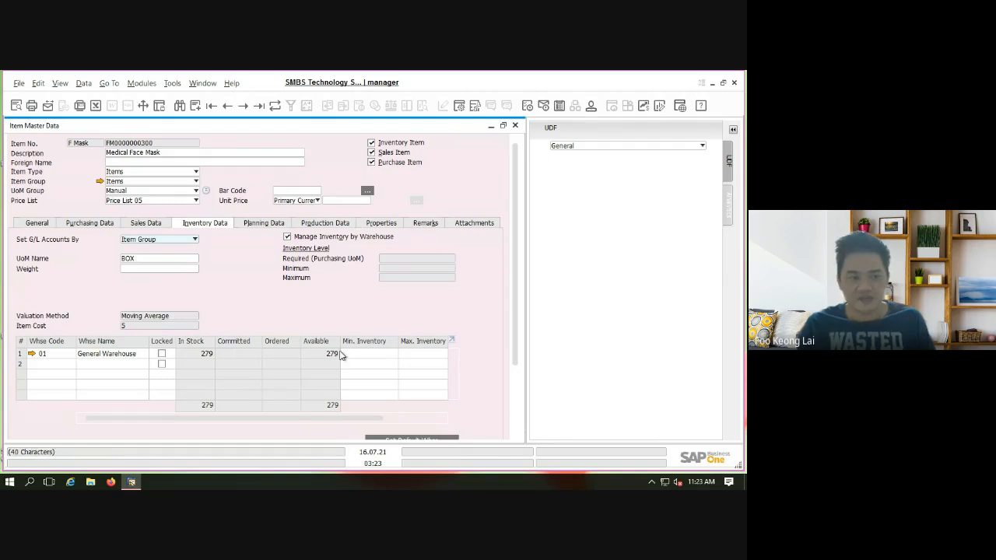
left_click(516, 127)
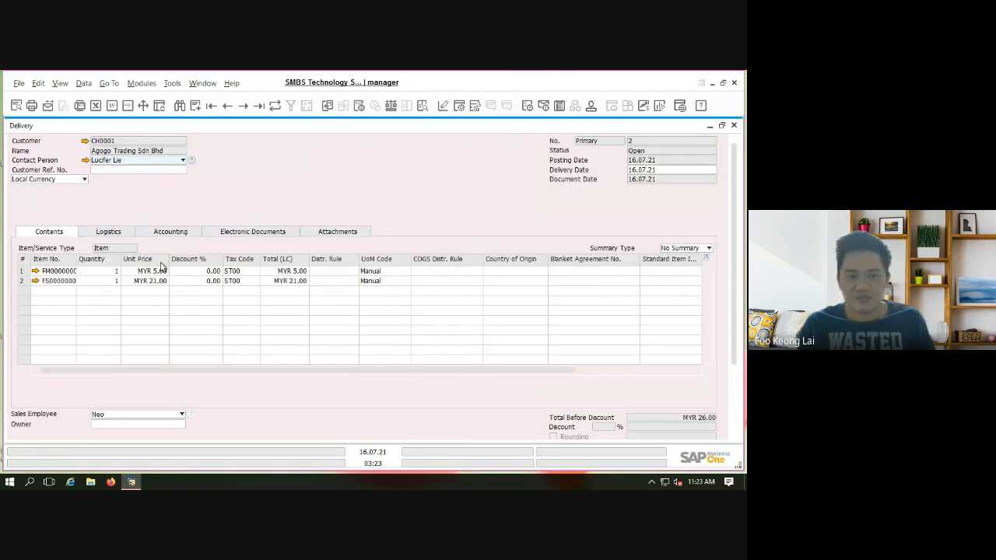
left_click(36, 281)
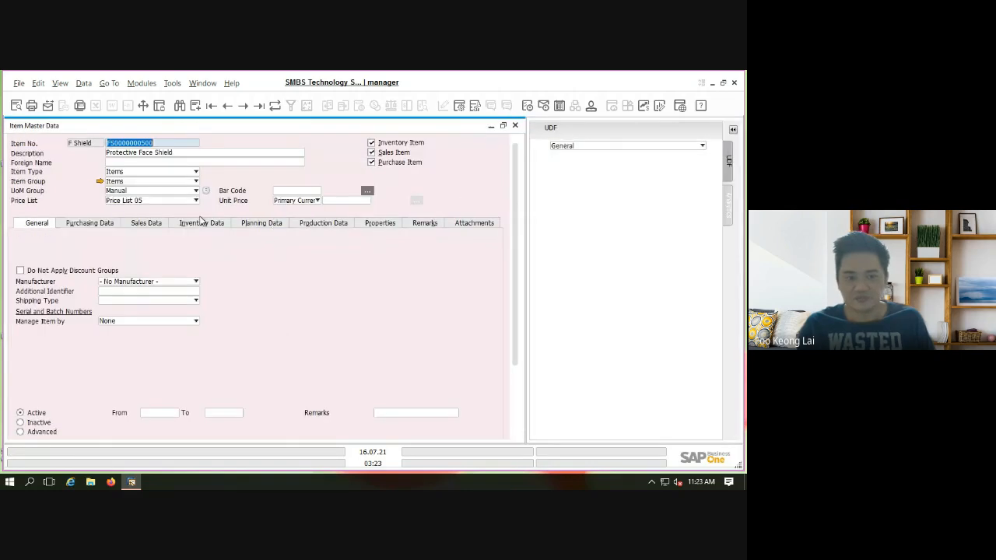
left_click(201, 222)
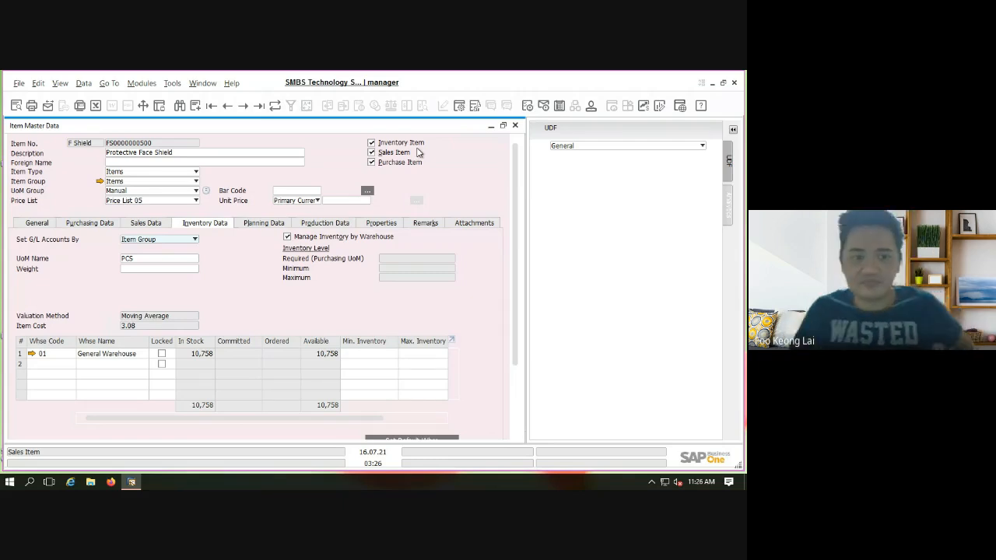
left_click(516, 127)
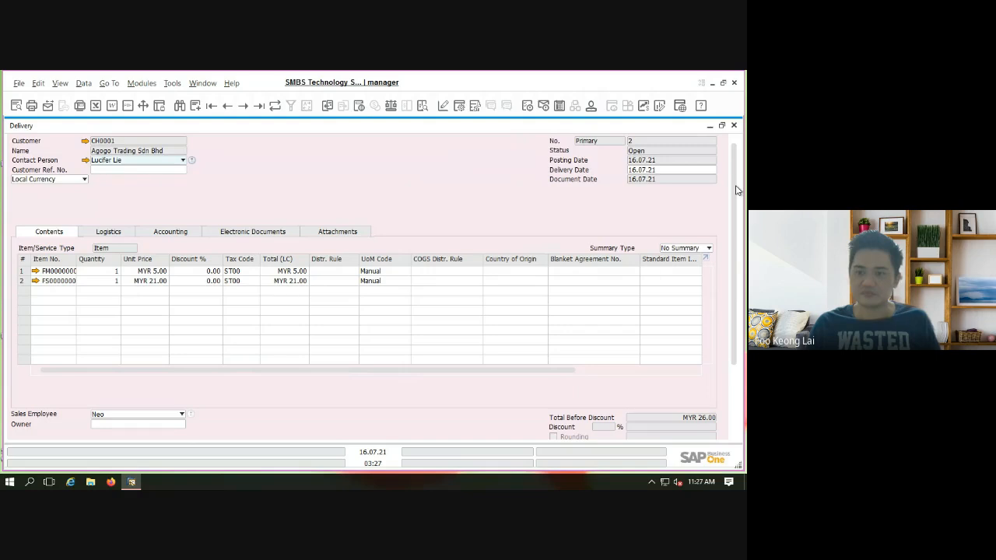
Copy the saved delivery to an A/R invoice and review the invoice down to its totals and remarks
scroll(737, 190, "down", 3)
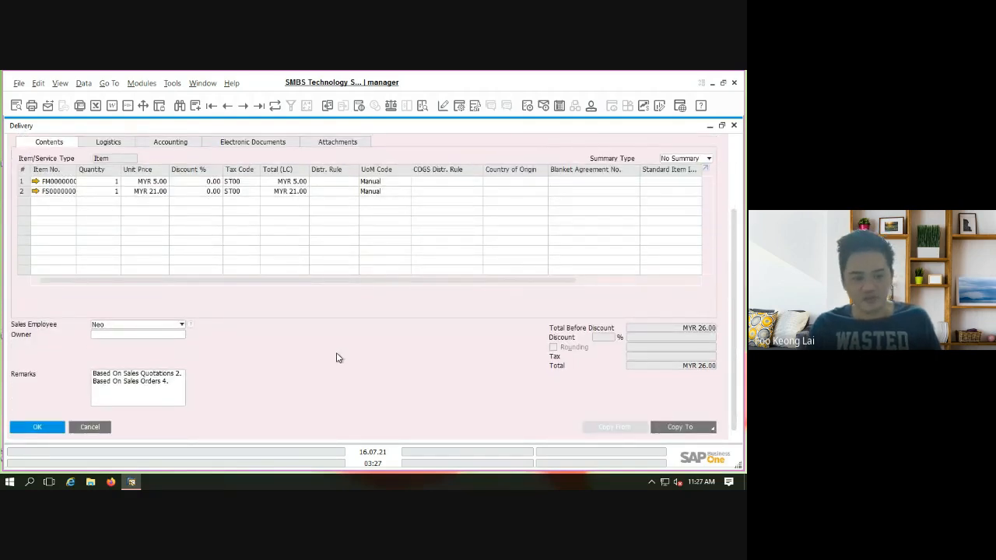
left_click(682, 427)
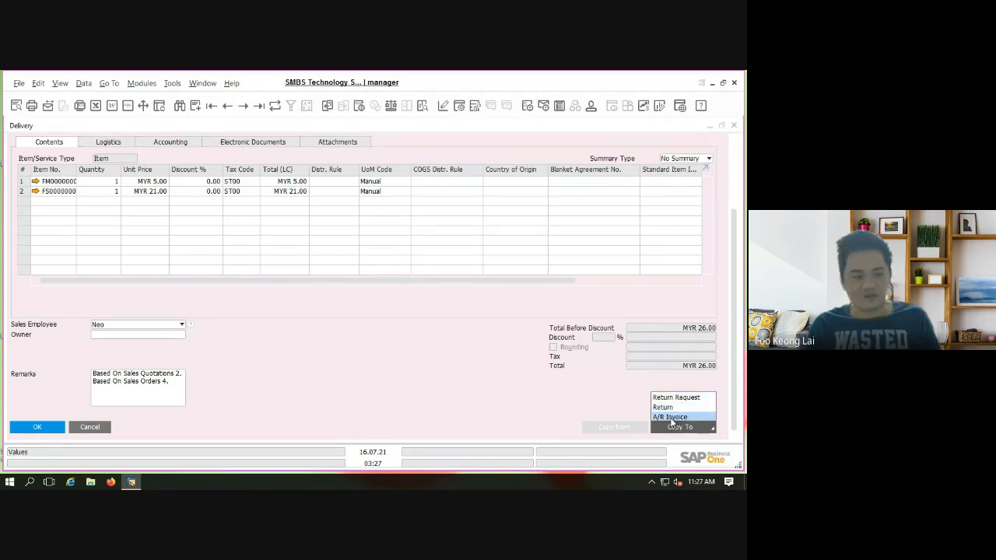
left_click(671, 418)
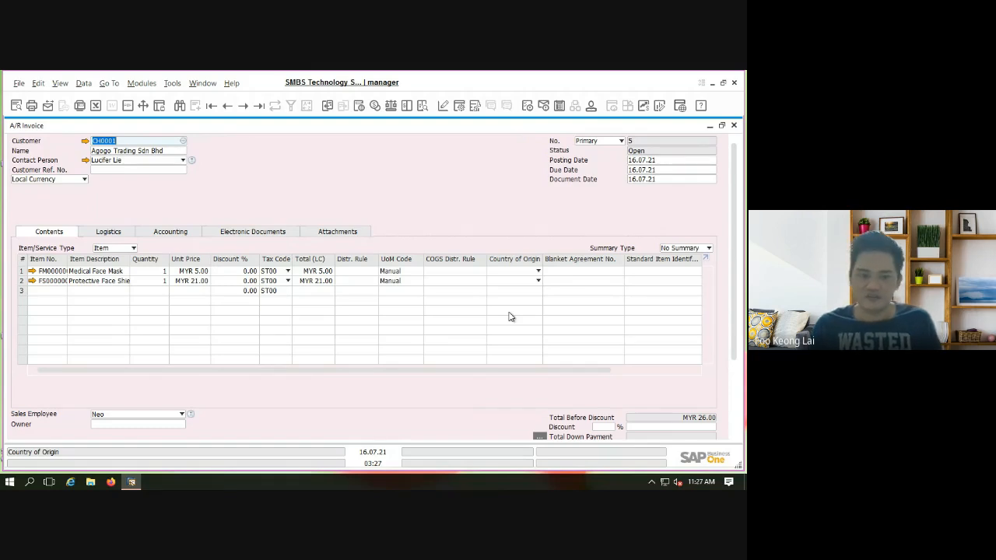
left_click_drag(737, 301, 737, 398)
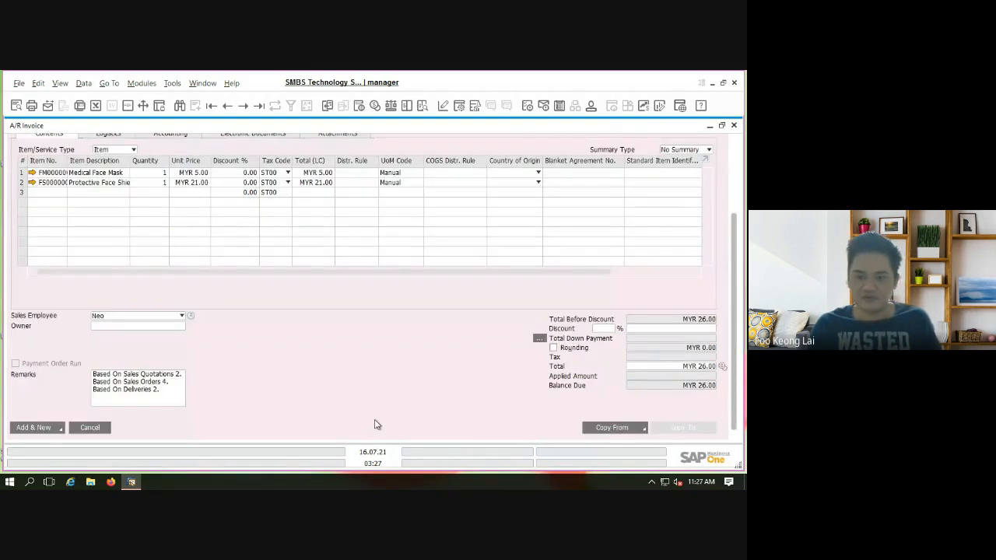
Add the A/R invoice, accepting the later posting date notice and that it cannot be changed, and bring up its saved record
left_click(35, 428)
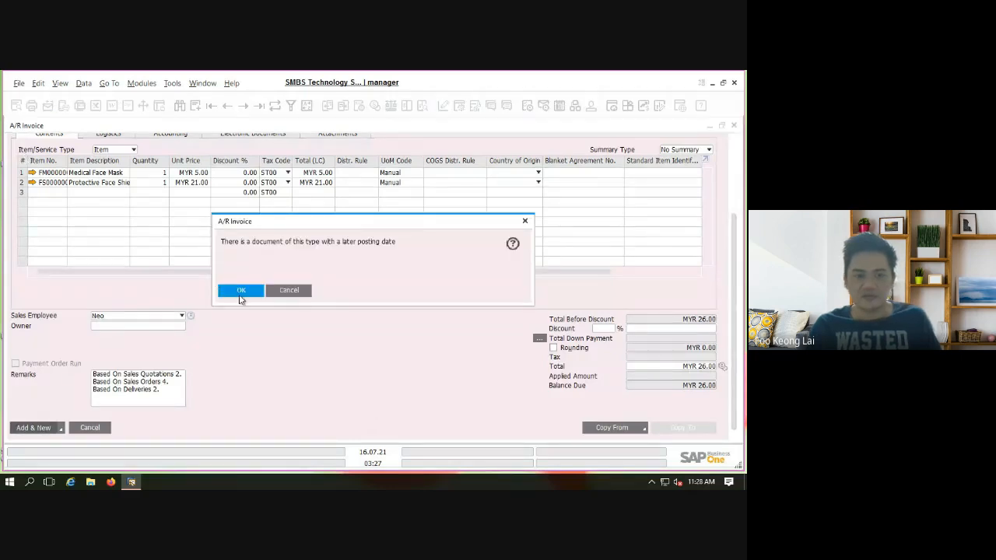
left_click(240, 296)
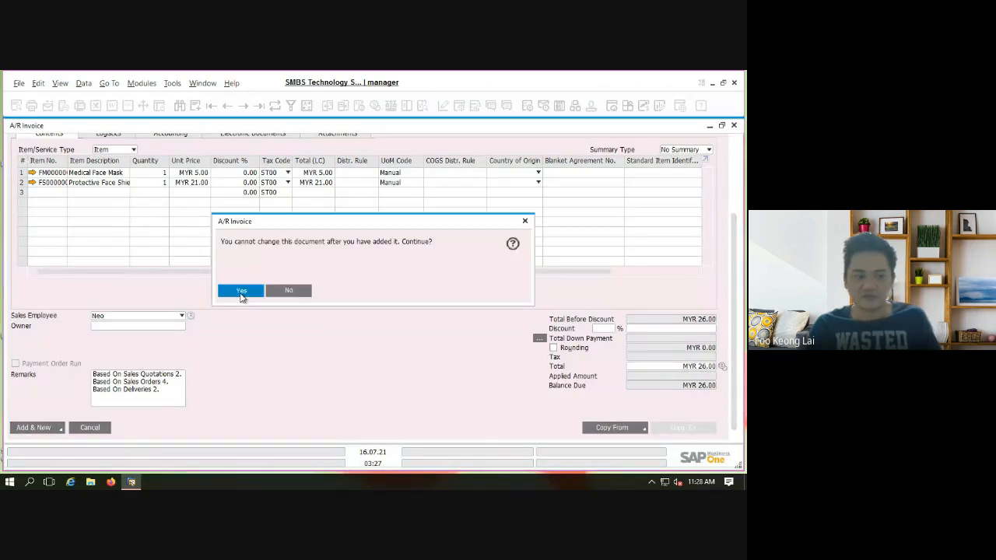
left_click(239, 293)
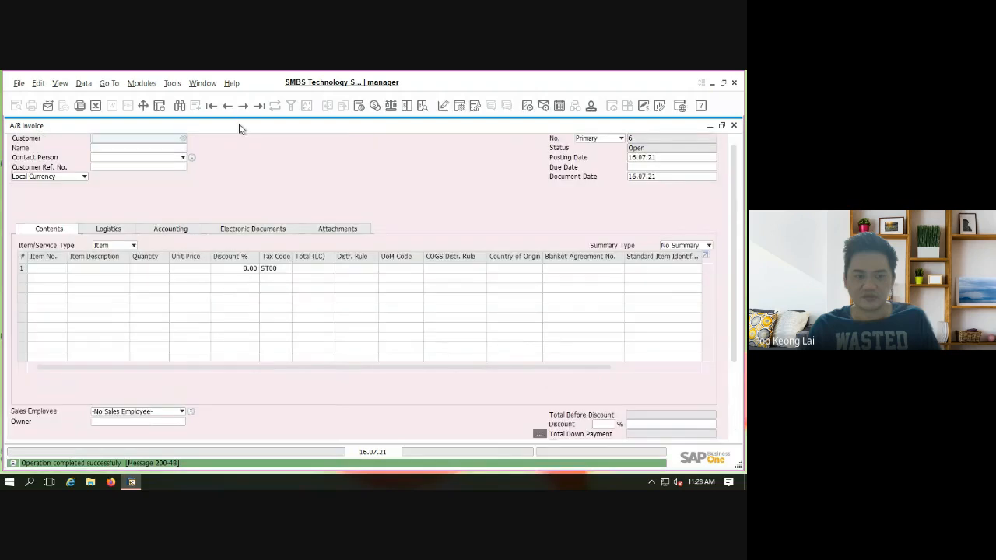
left_click(228, 106)
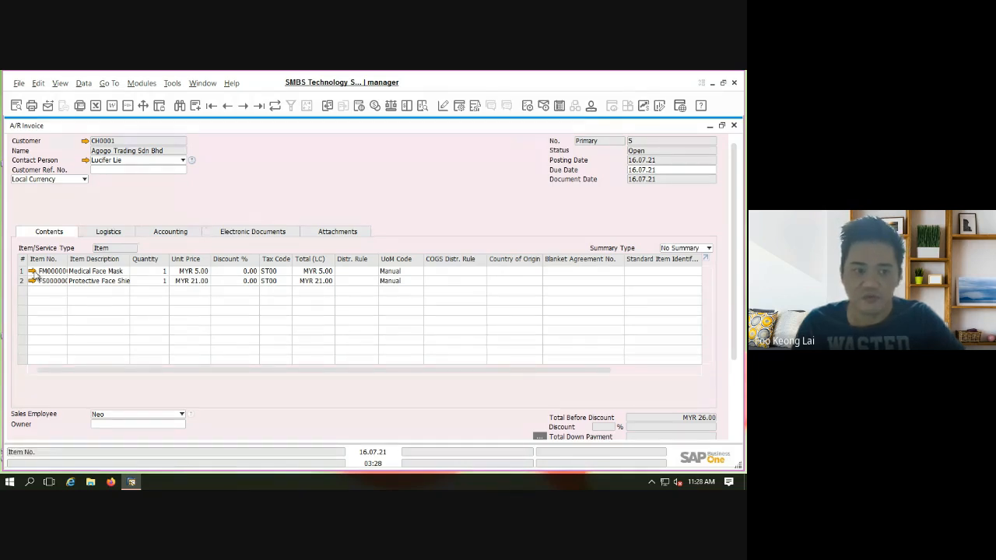
Check the Medical Face Mask's inventory quantities from the saved A/R invoice and close the item record
left_click(32, 270)
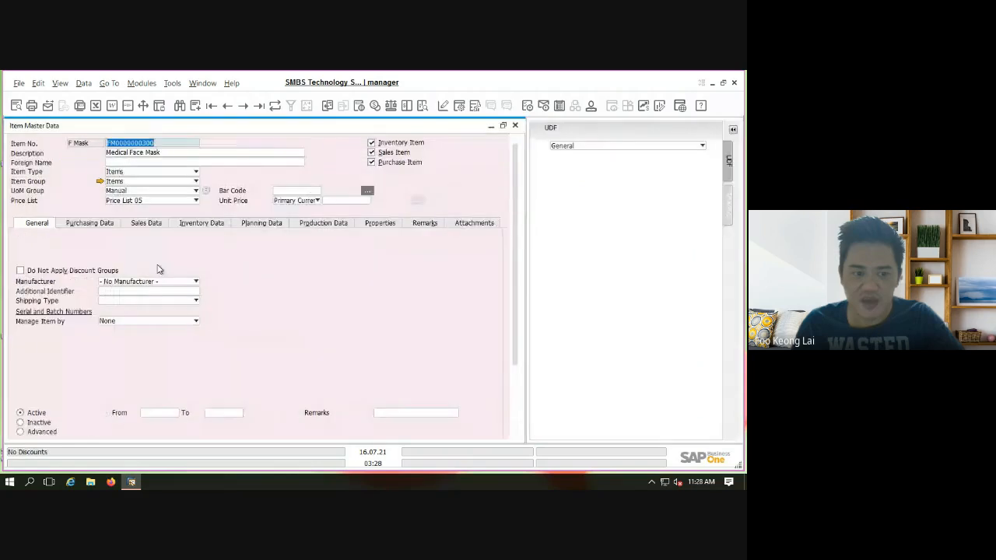
left_click(197, 223)
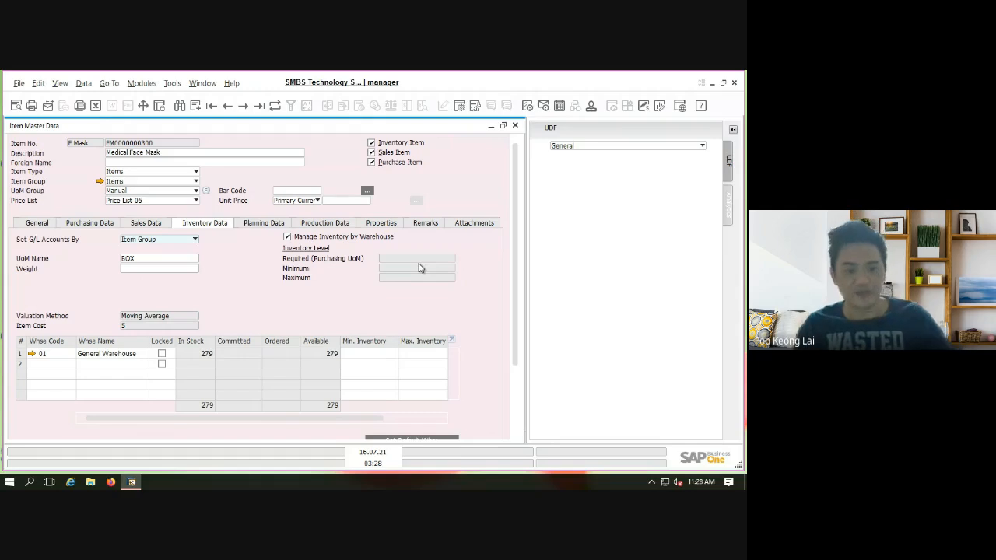
left_click(515, 125)
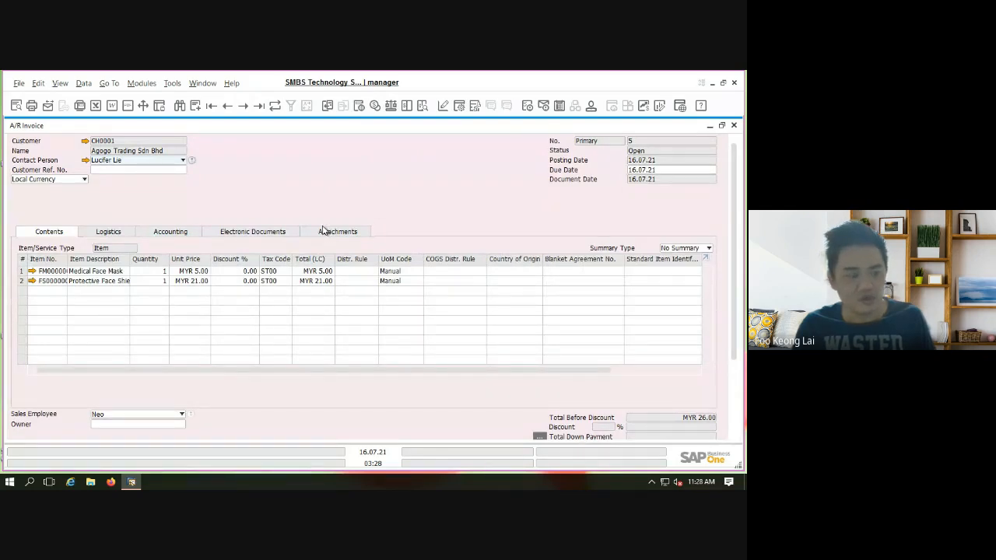
Examine the journal entry linked to the A/R invoice's accounting details, and return to the invoice
left_click(158, 236)
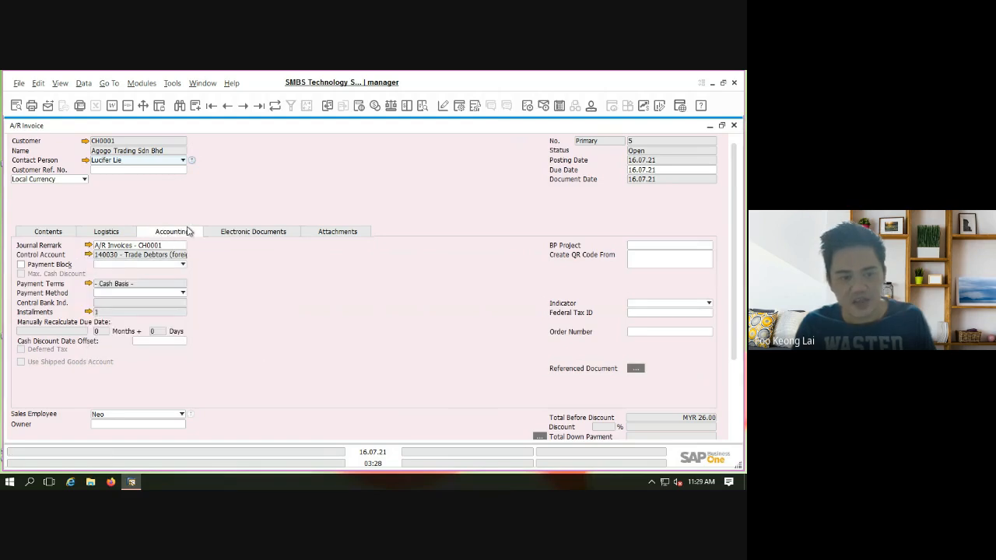
left_click(88, 246)
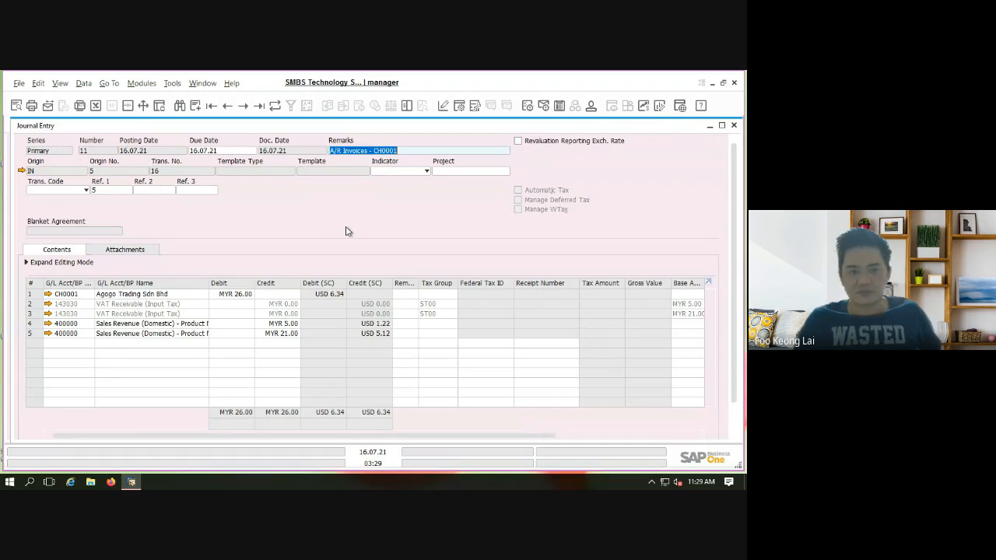
left_click(733, 126)
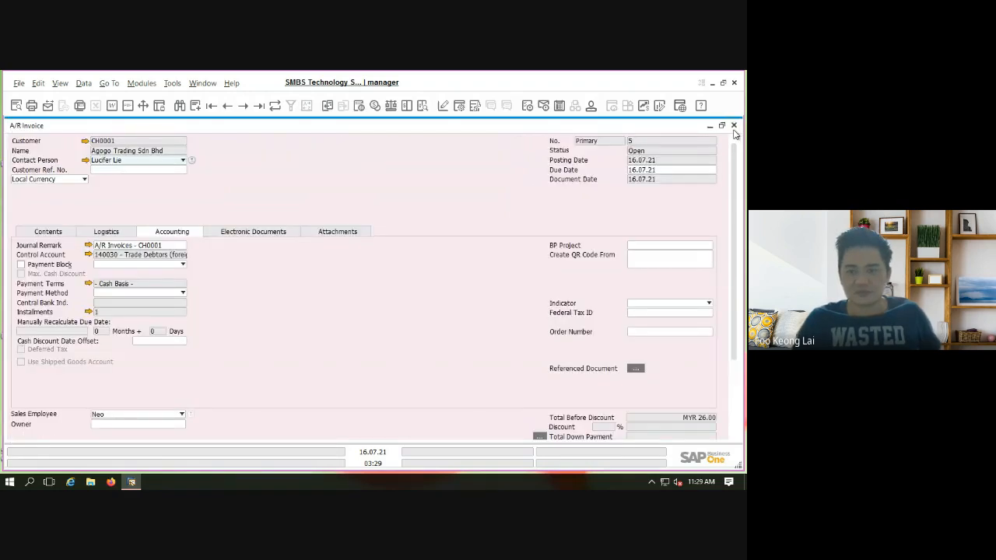
Examine the A/R invoice's relationship map from sales quotation through to invoice, and return to the invoice
right_click(318, 192)
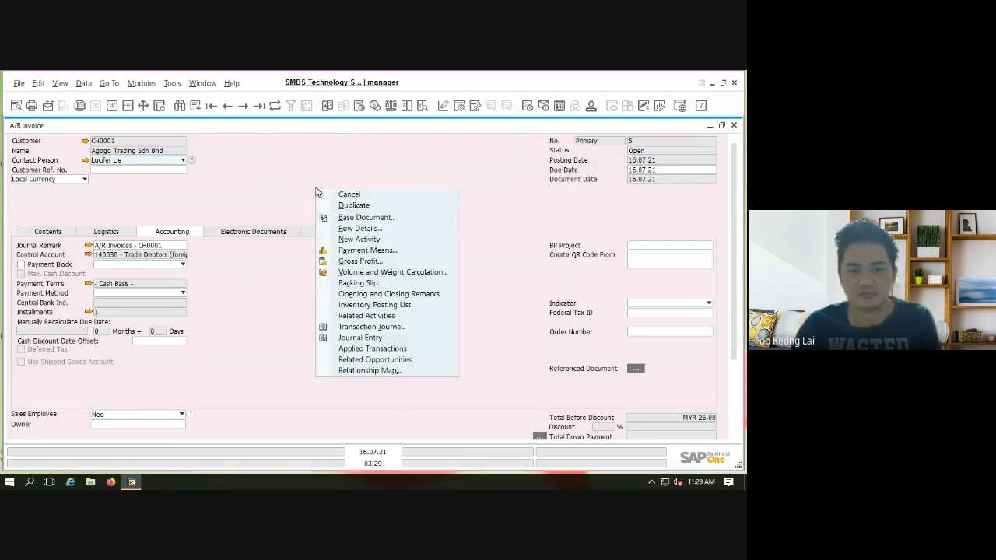
left_click(266, 186)
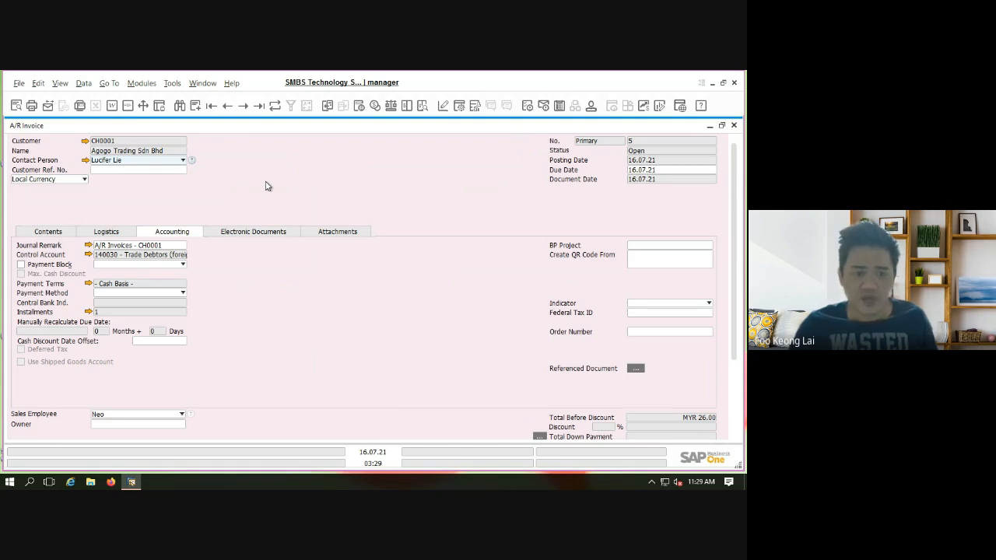
right_click(266, 186)
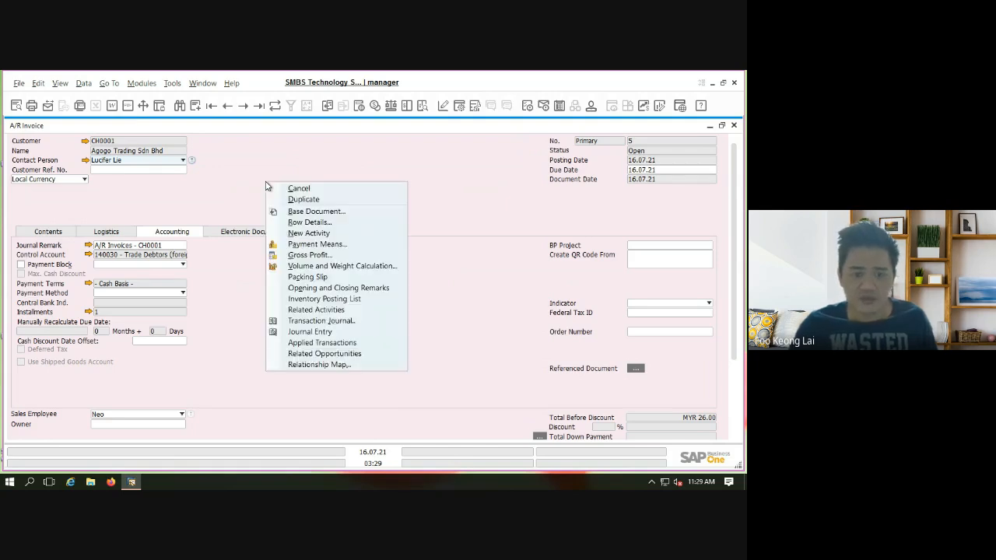
left_click(336, 366)
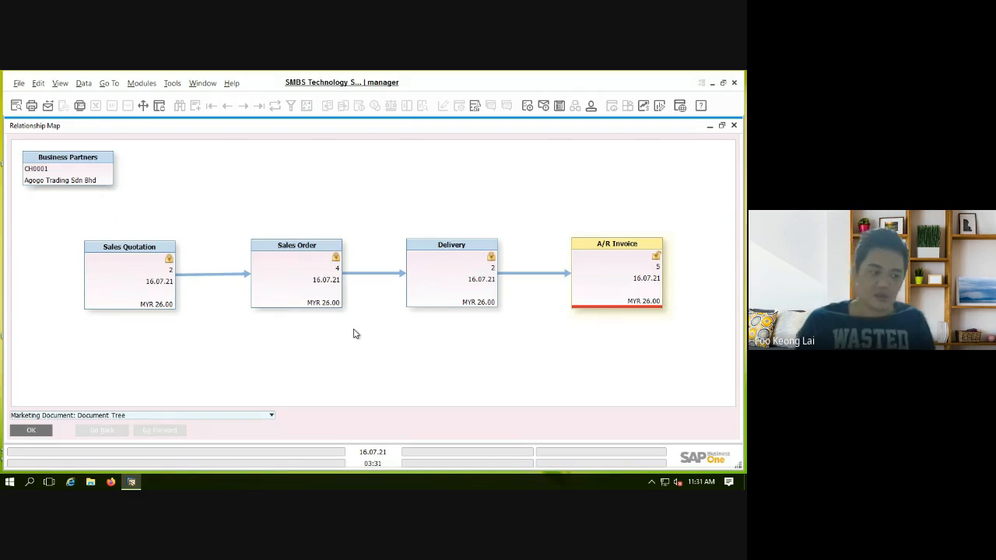
left_click(734, 125)
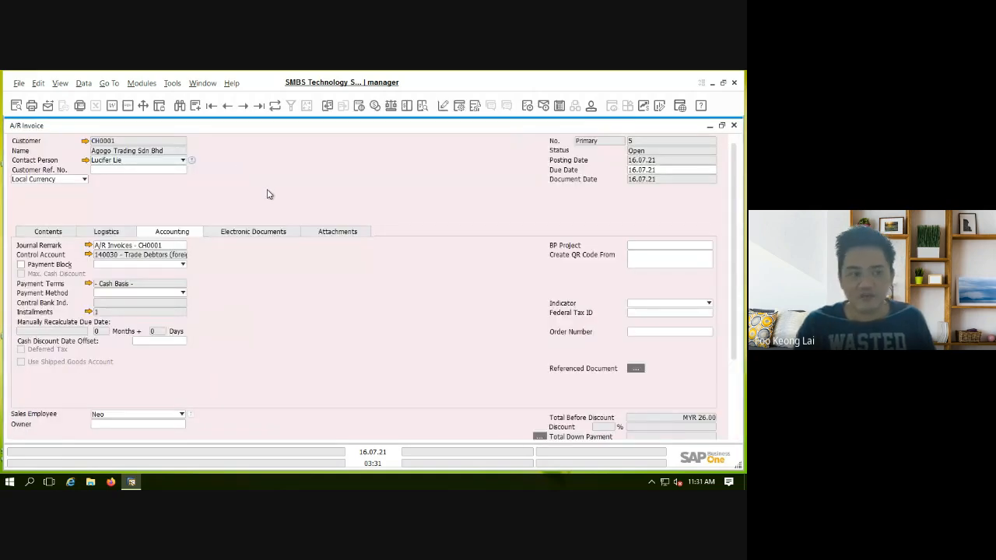
right_click(268, 194)
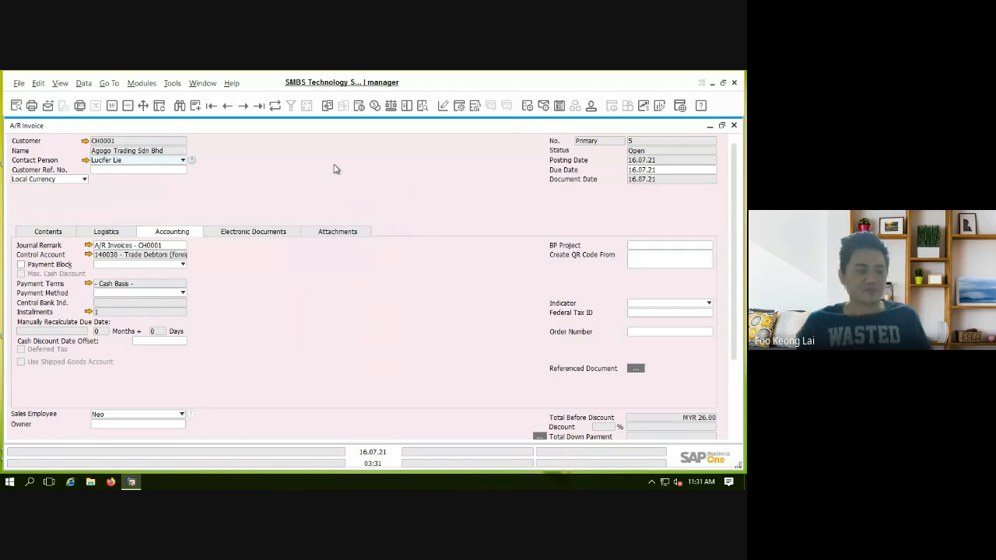
left_click(335, 170)
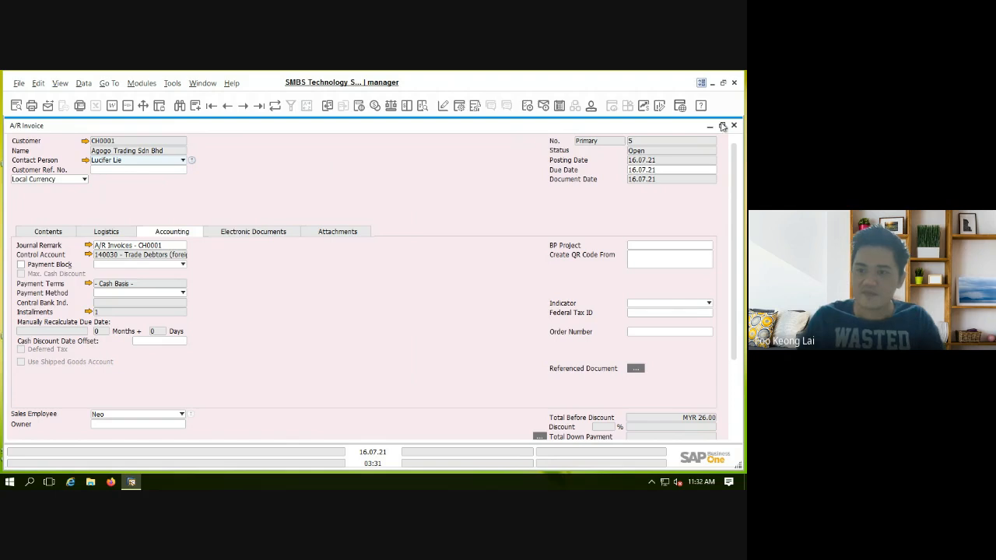
Switch to the PowerPoint presentation and show the Inventory Impacts slide as a full-screen slide show
left_click(715, 82)
double_click(329, 71)
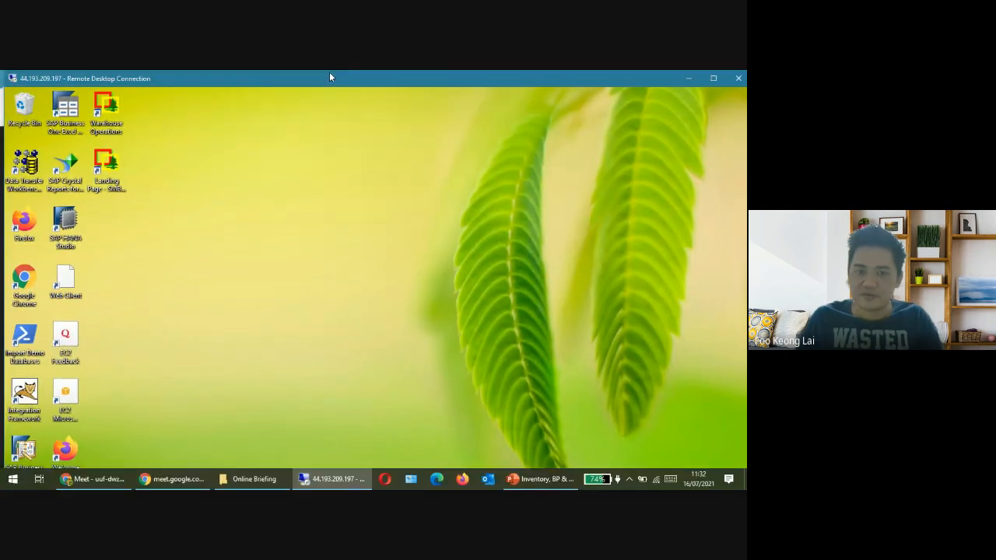
left_click(689, 78)
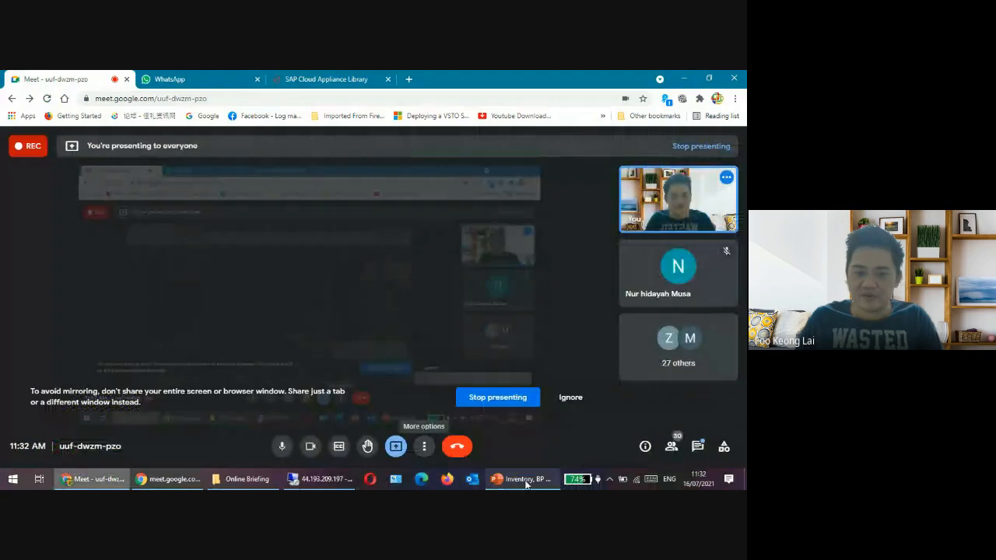
left_click(523, 480)
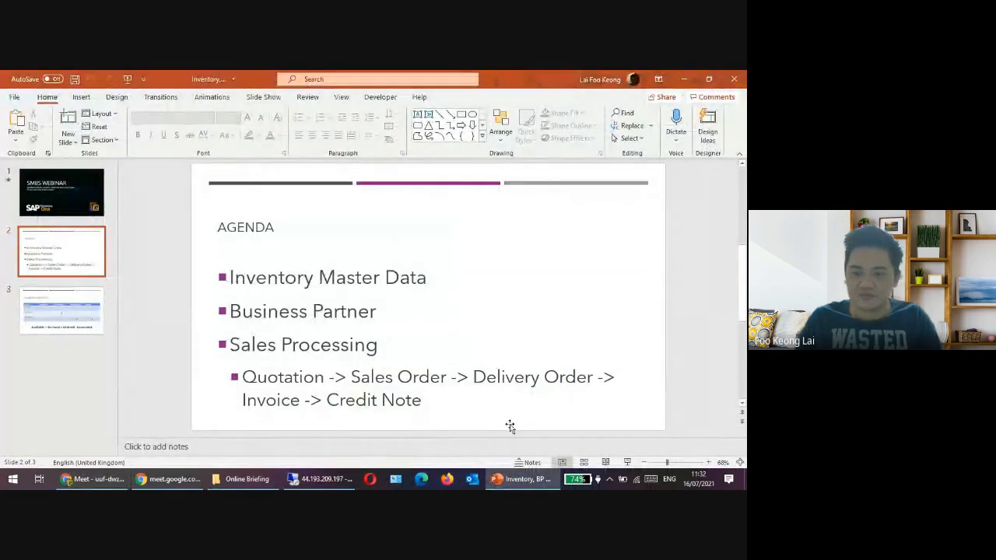
scroll(507, 422, "down", 1)
left_click(628, 463)
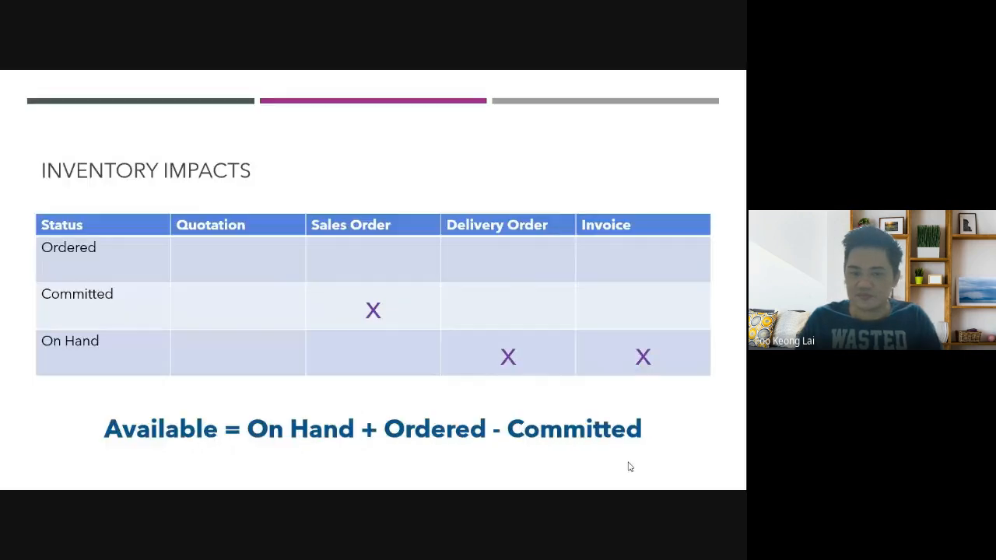
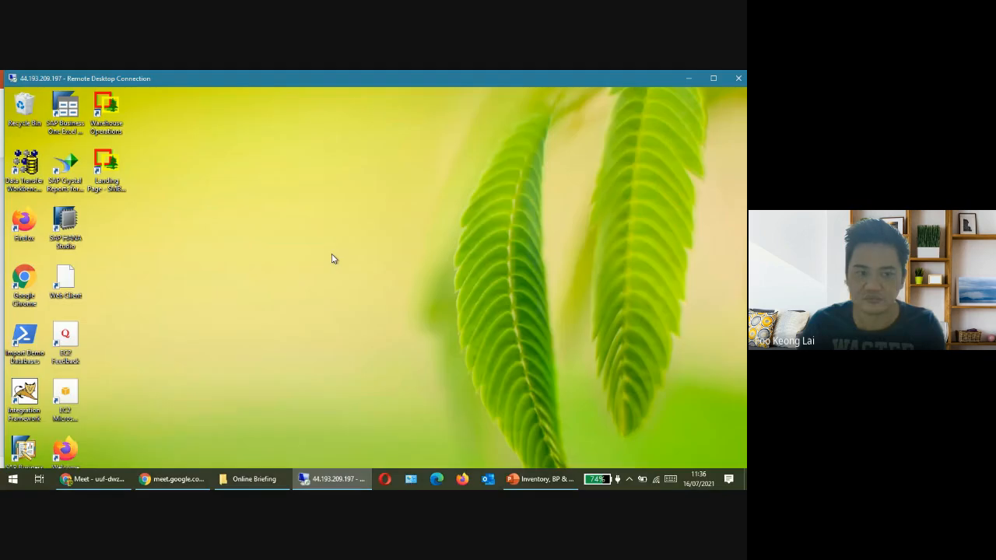
Switch back to the remote desktop session in full screen and bring up SAP Business One with the saved A/R invoice
left_click(330, 480)
left_click(329, 480)
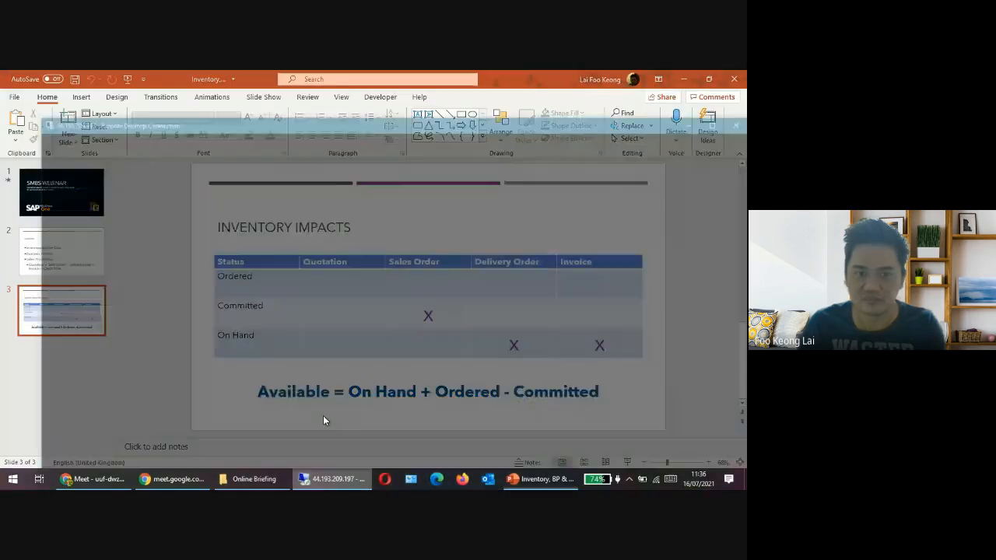
double_click(312, 81)
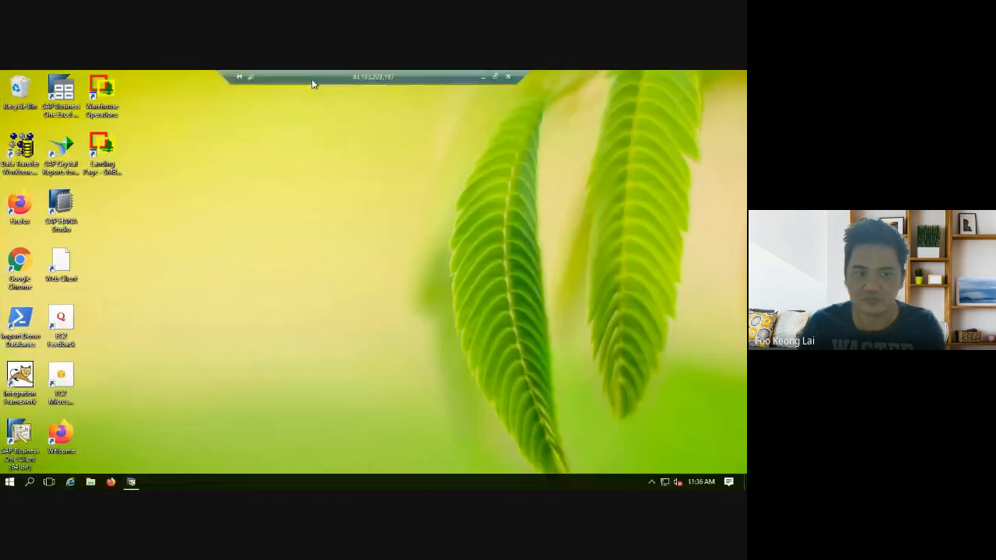
left_click(135, 483)
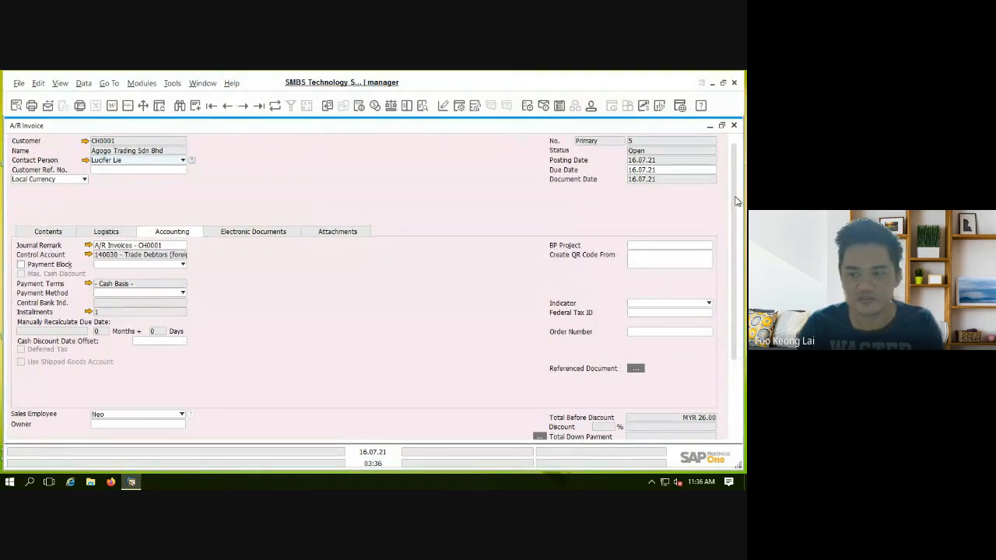
Copy the saved A/R invoice to a new A/R credit memo
left_click_drag(737, 201, 736, 275)
left_click(677, 428)
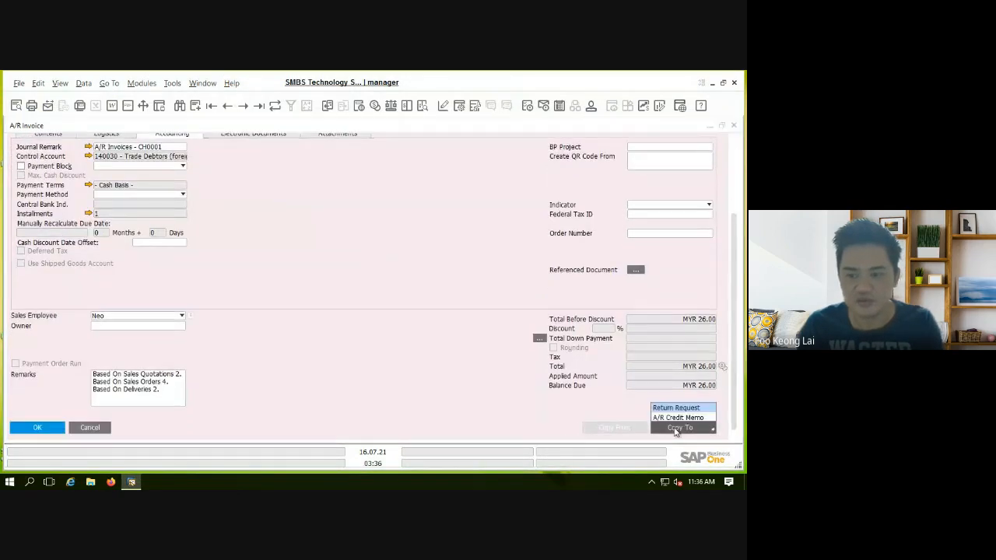
left_click(680, 419)
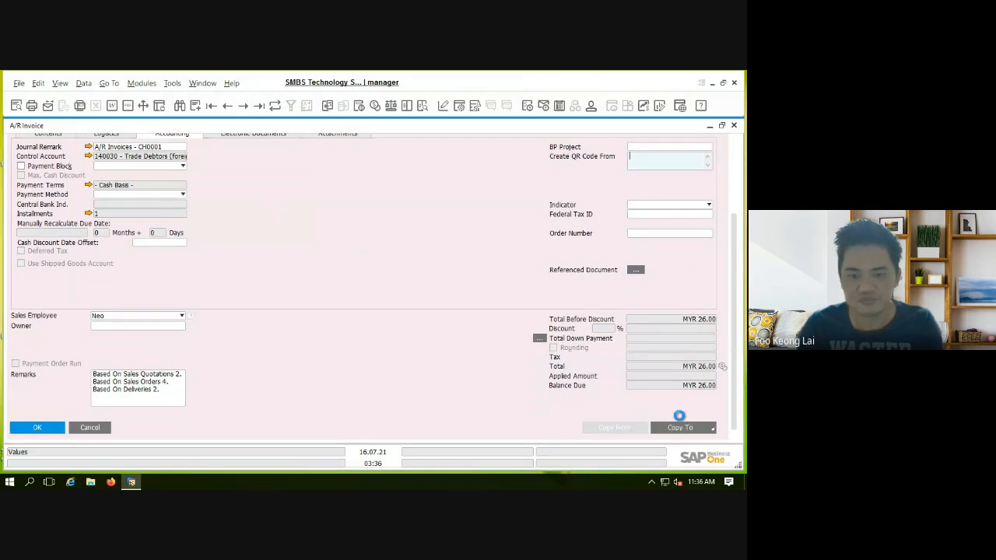
double_click(341, 127)
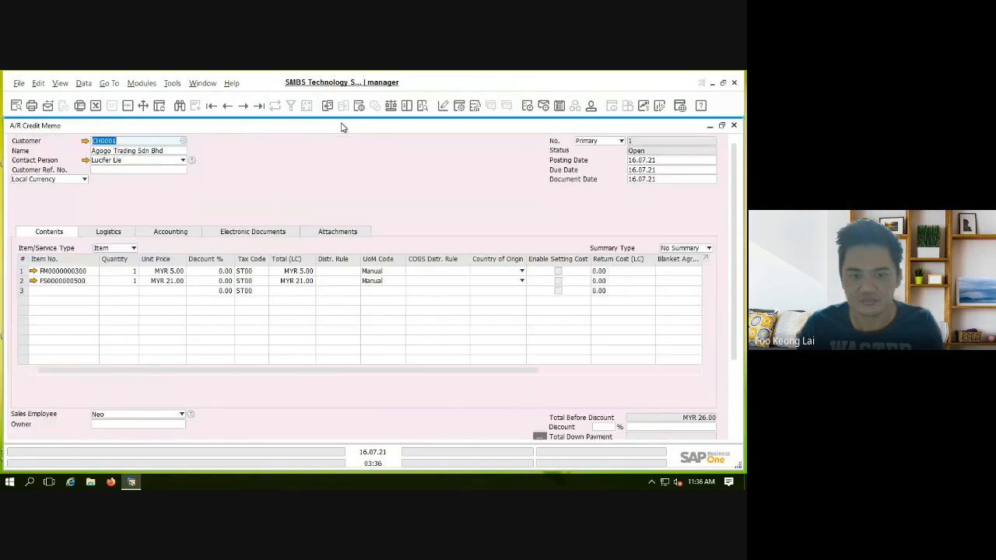
left_click_drag(440, 377, 382, 381)
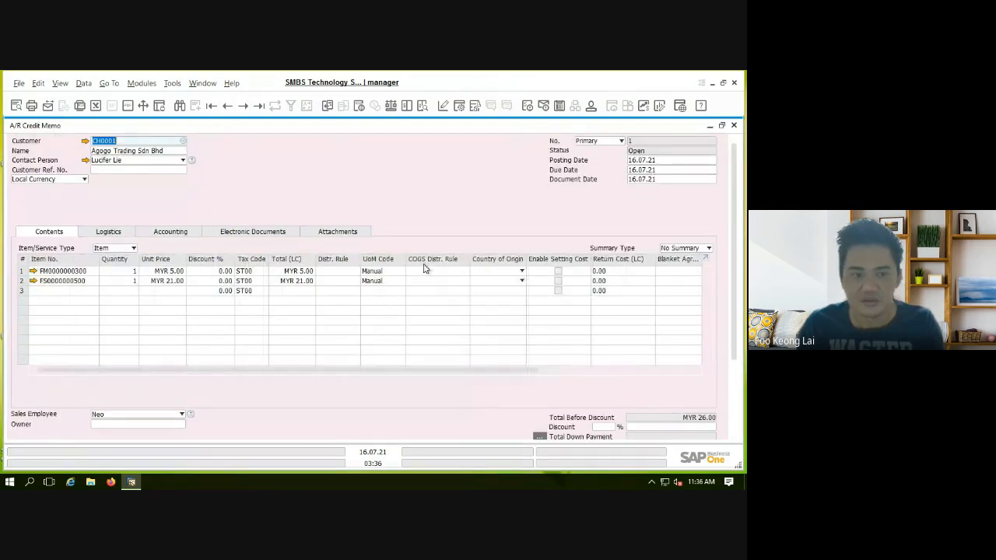
Open the credit memo's table format settings and search the column list for "move" and "in"
left_click(460, 106)
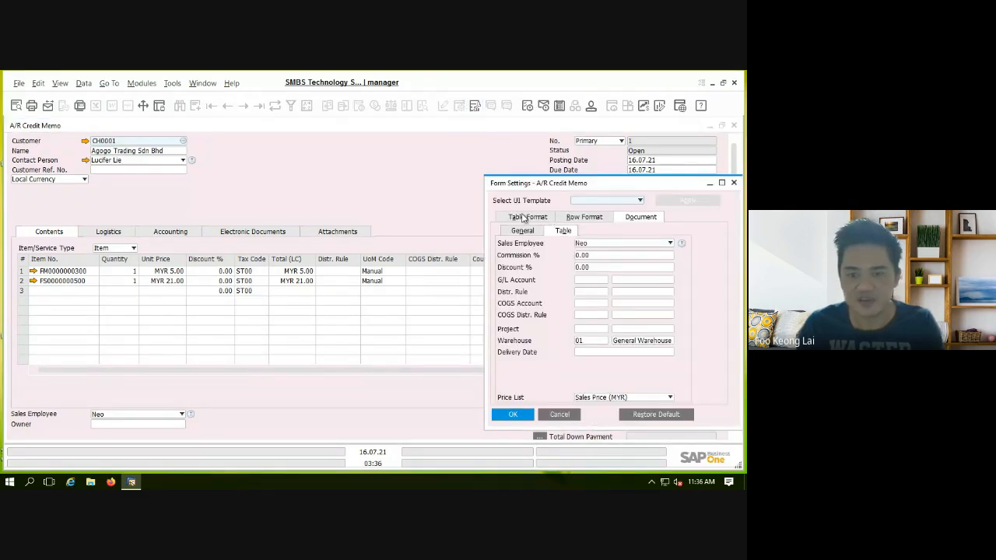
left_click(523, 218)
scroll(620, 334, "down", 3)
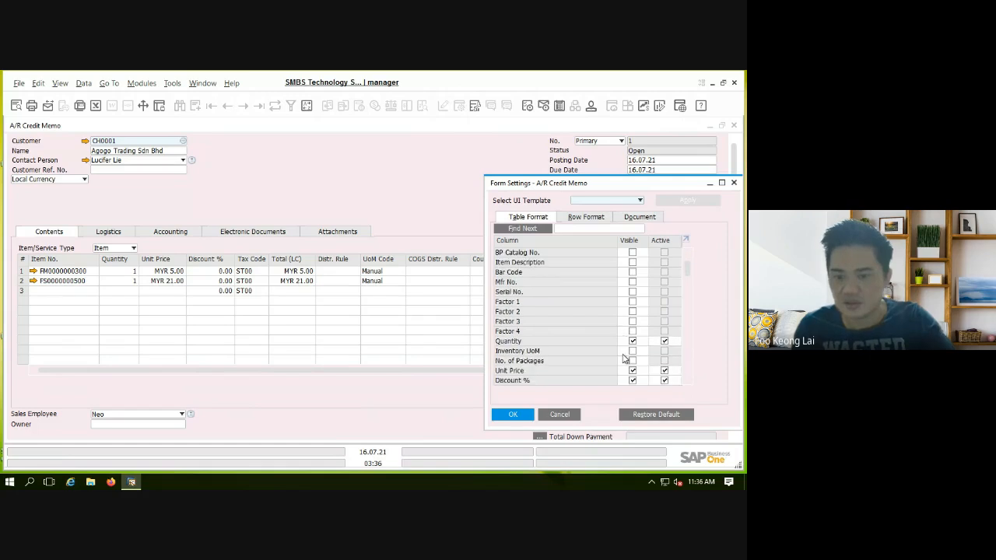
scroll(624, 357, "down", 2)
left_click(584, 228)
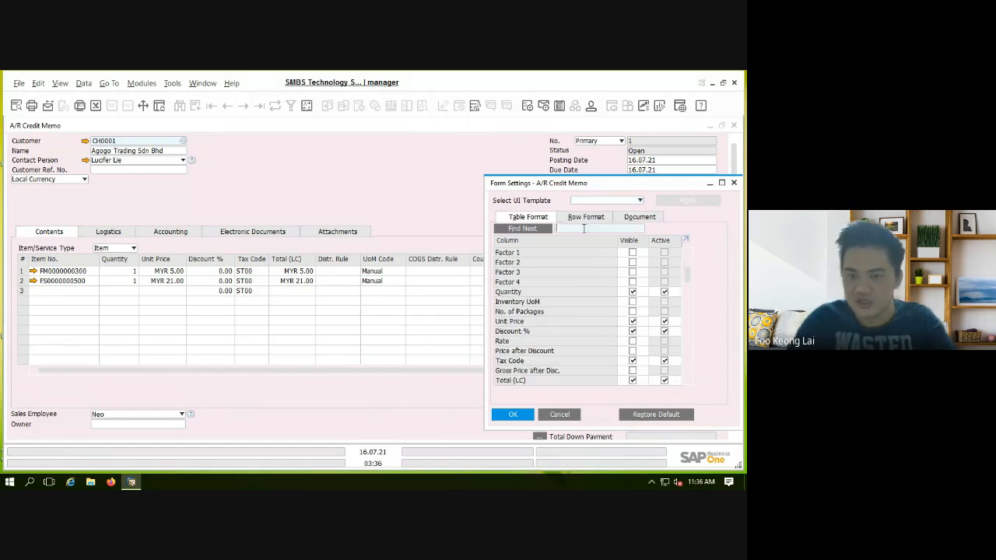
type("move")
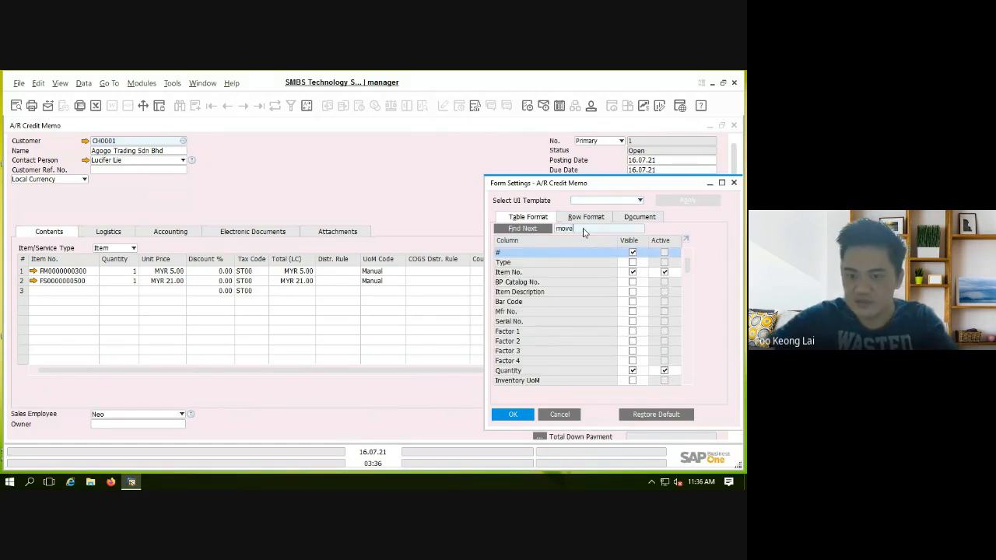
key("BackSpace")
key("BackSpace")
key("BackSpace")
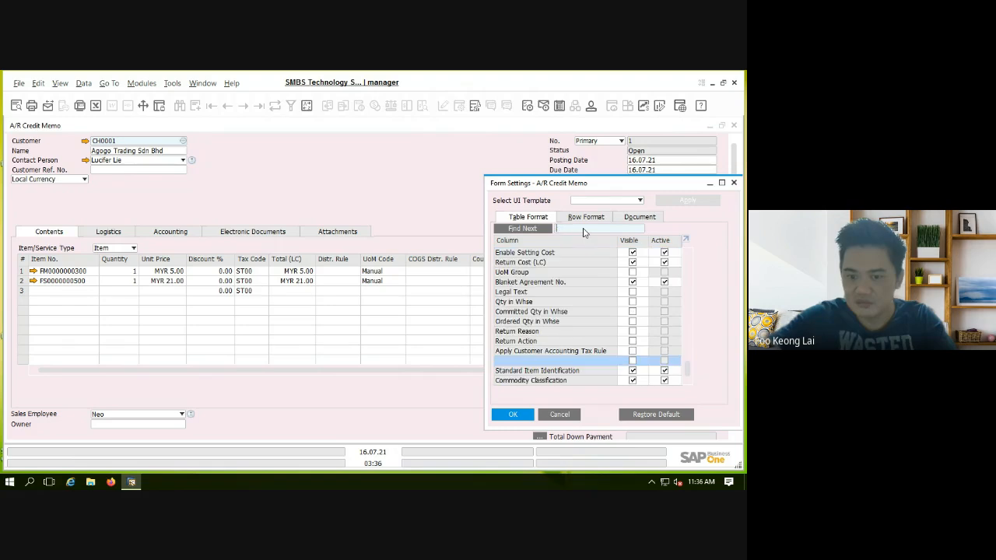
type("in")
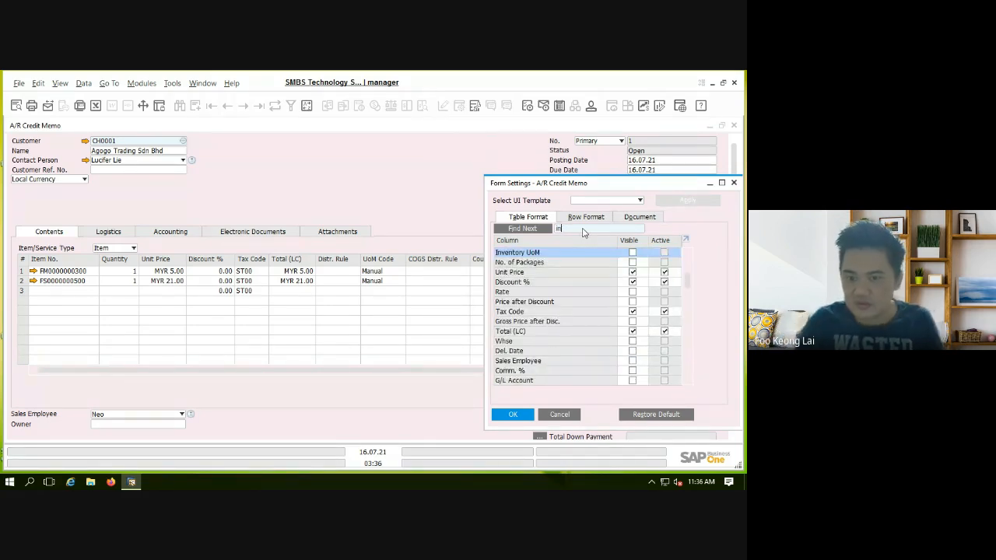
key("BackSpace")
key("BackSpace")
key("BackSpace")
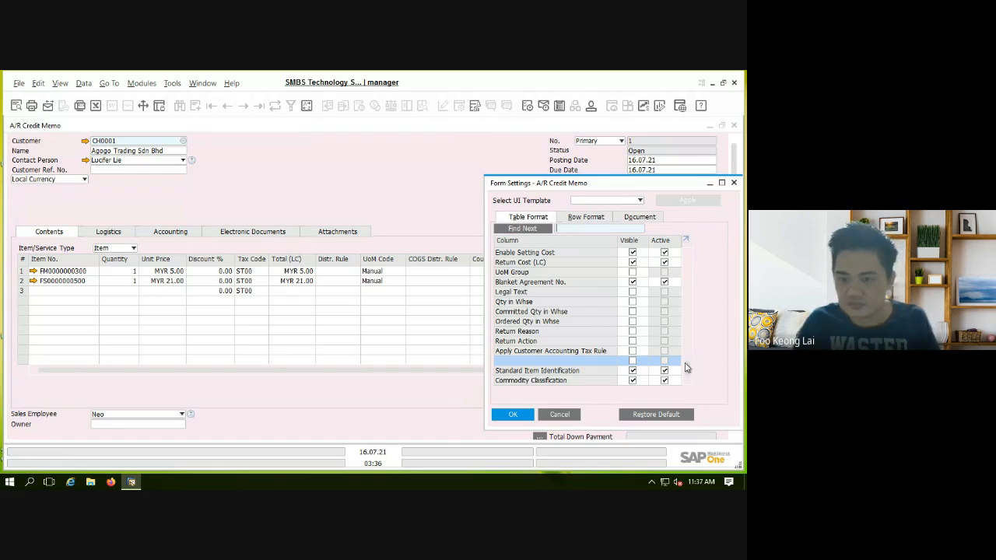
Make the Without Qty Posting column visible in the credit memo's item table, save the form settings, and widen the column
scroll(686, 368, "up", 2)
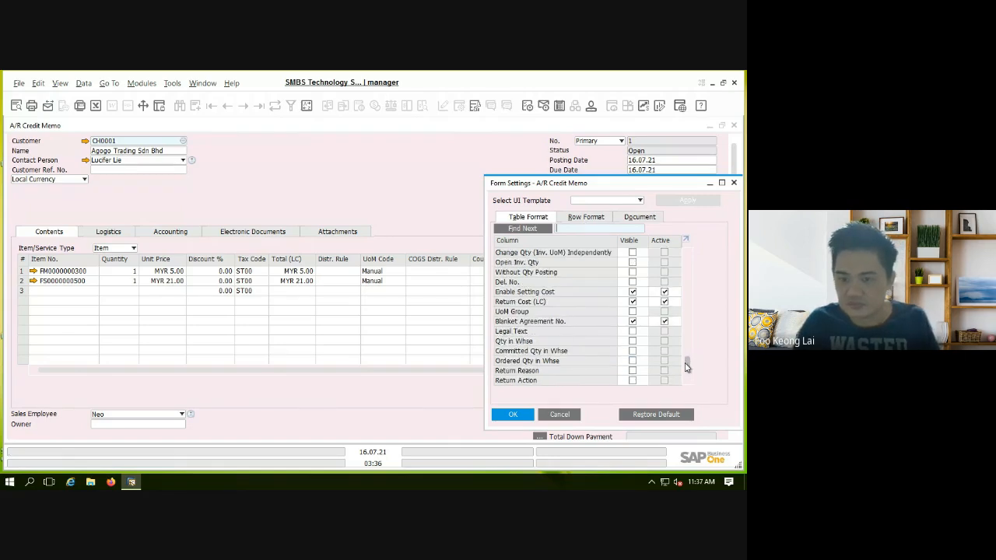
left_click(632, 272)
left_click(516, 414)
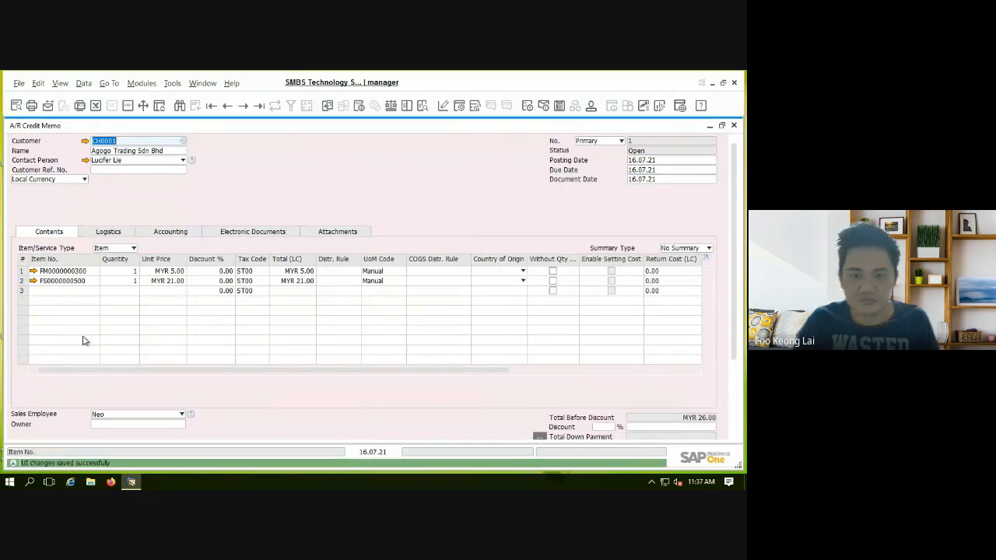
left_click_drag(579, 263, 611, 264)
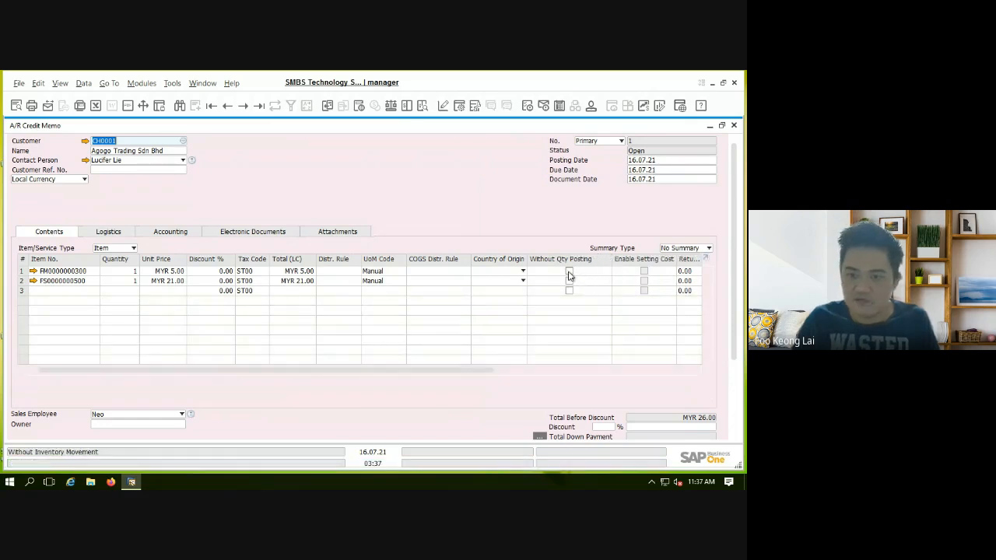
left_click(569, 271)
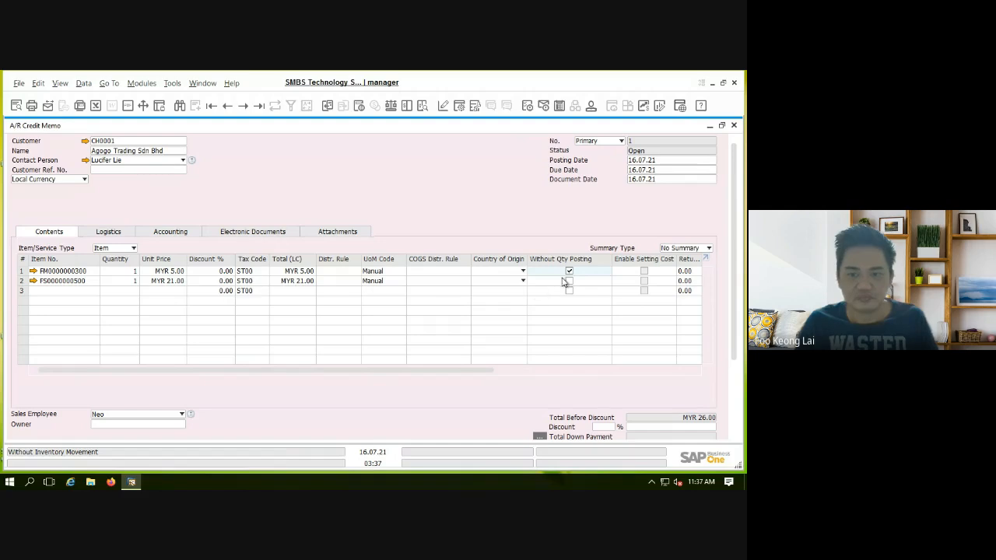
left_click(569, 281)
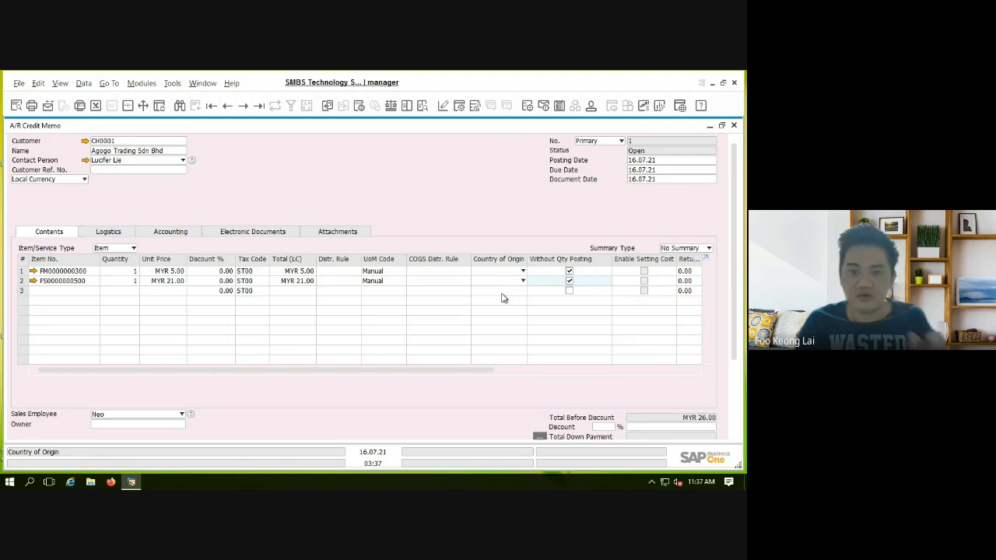
left_click(570, 272)
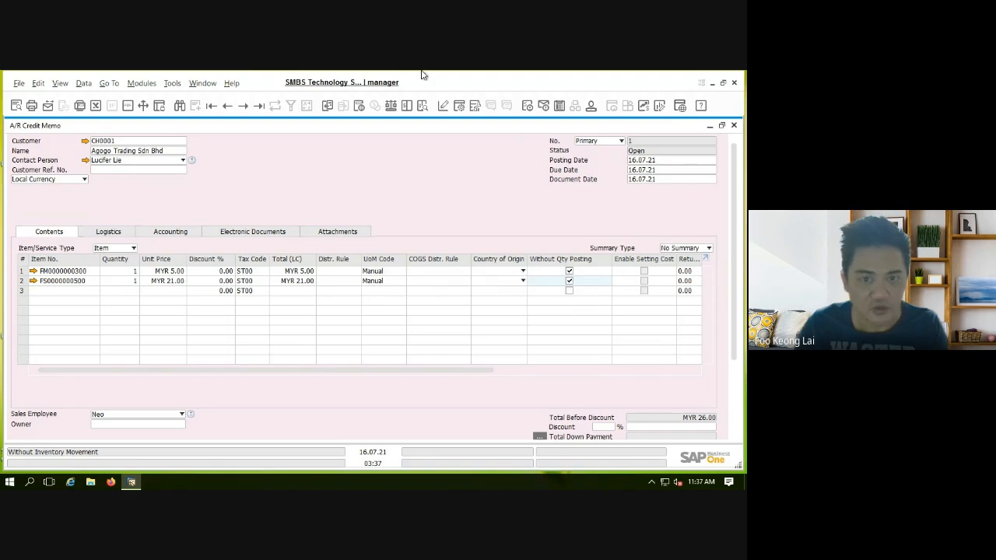
Look through the credit memo's table format settings down to the Without Qty Posting column, and leave without changes
left_click(459, 106)
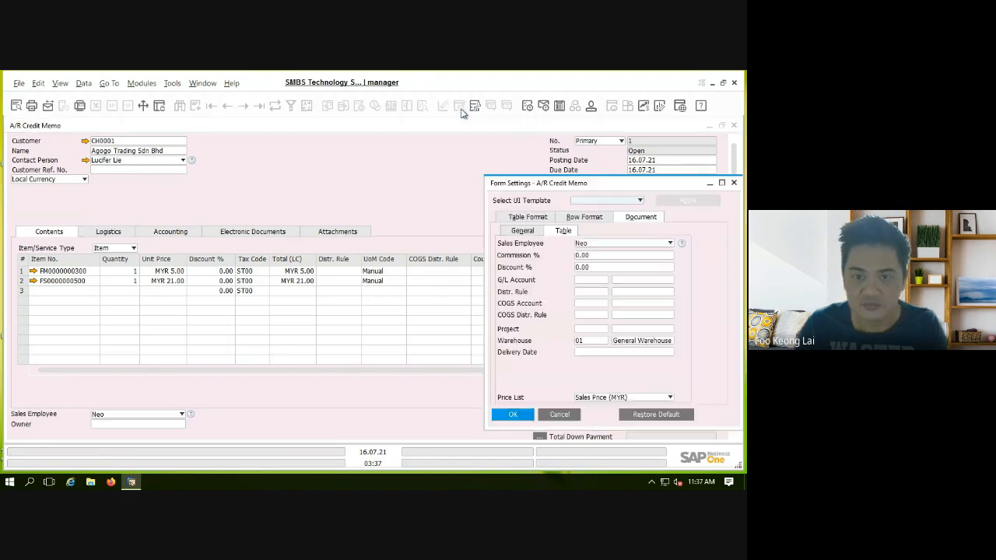
left_click(523, 221)
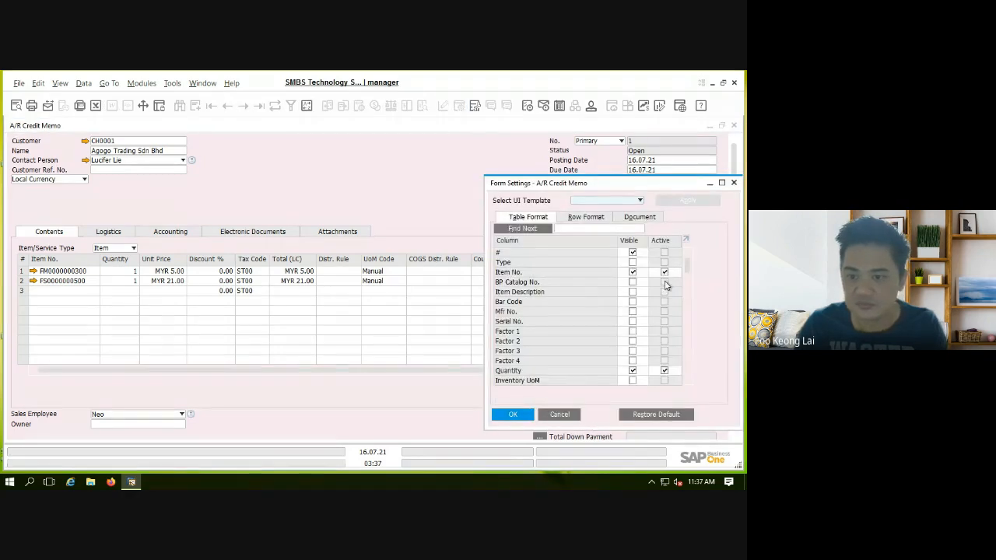
scroll(665, 286, "down", 4)
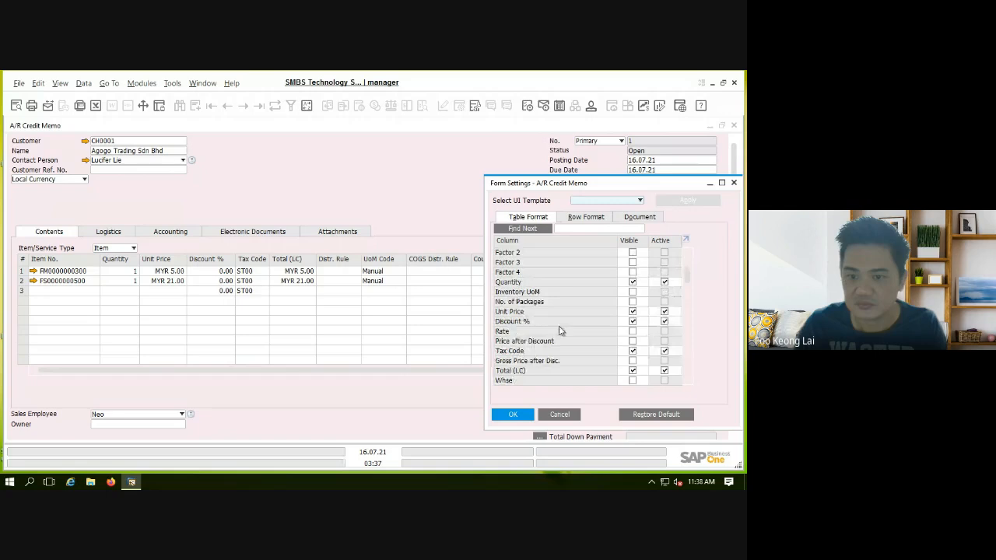
scroll(580, 359, "down", 4)
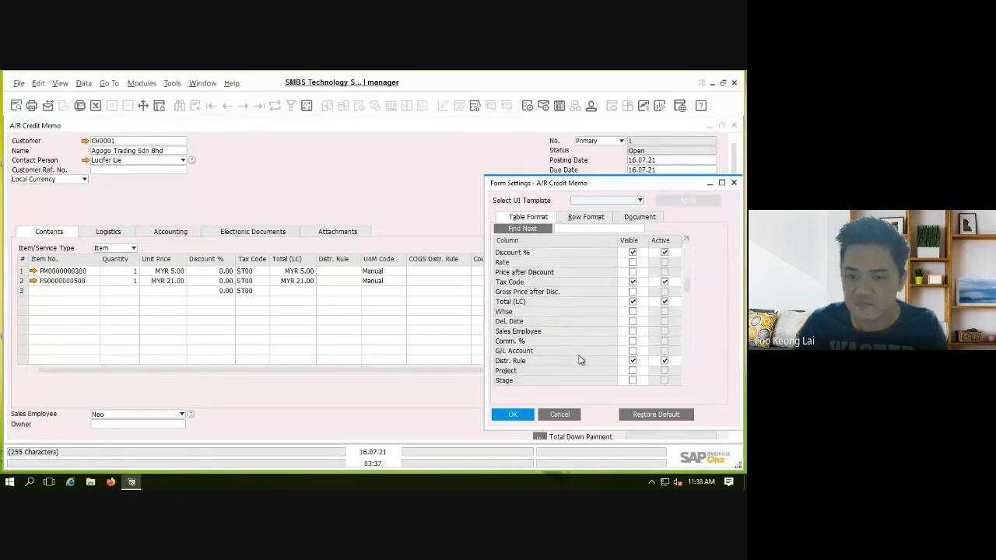
scroll(580, 365, "down", 8)
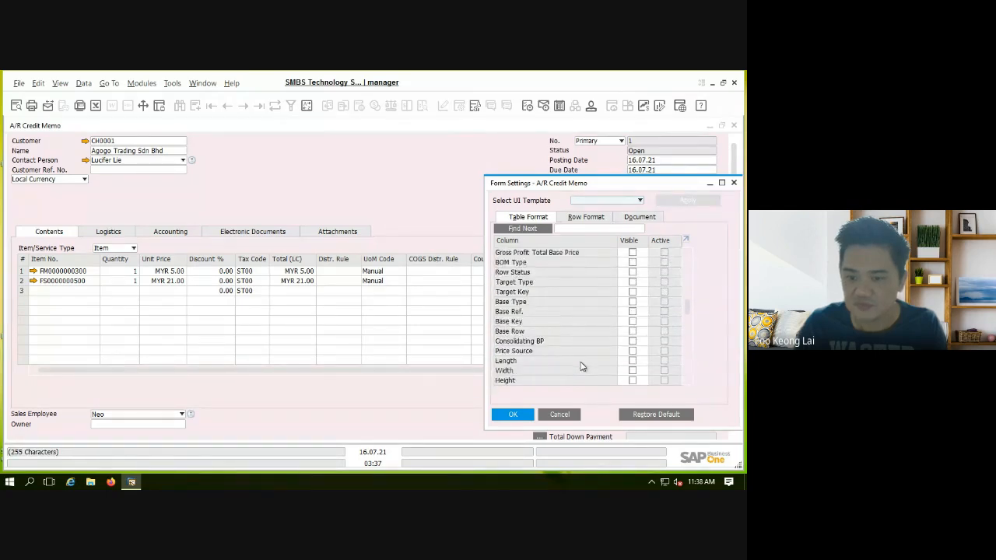
scroll(580, 365, "down", 6)
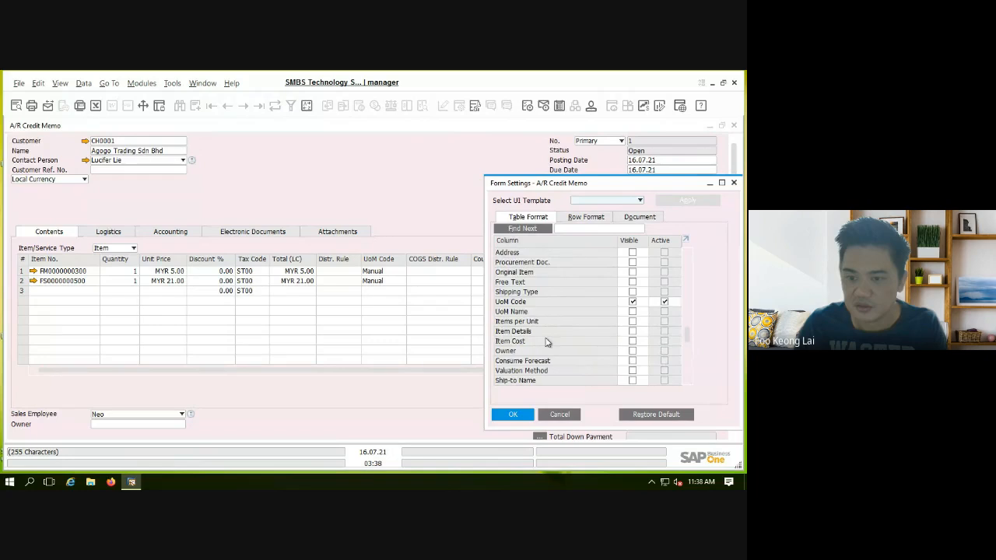
scroll(557, 335, "down", 3)
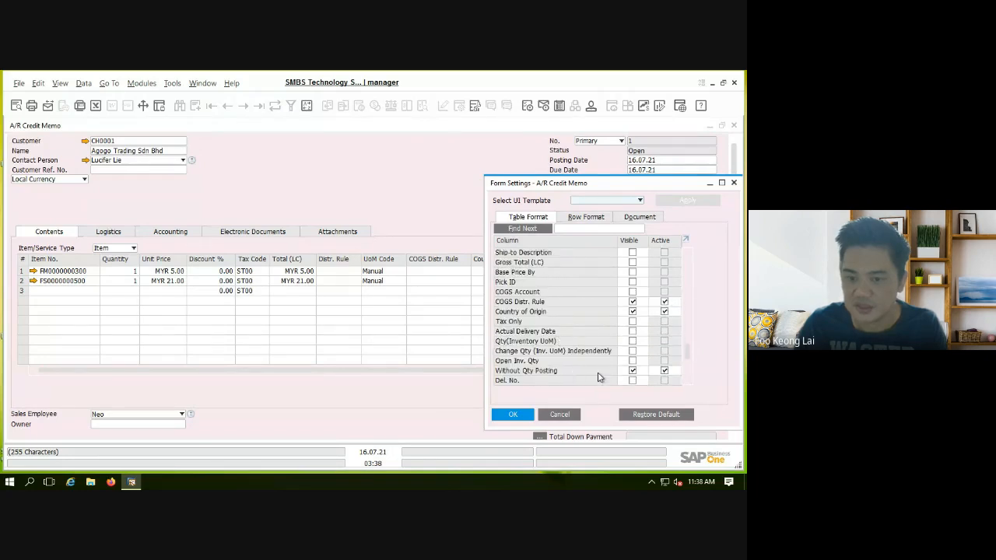
scroll(599, 379, "down", 1)
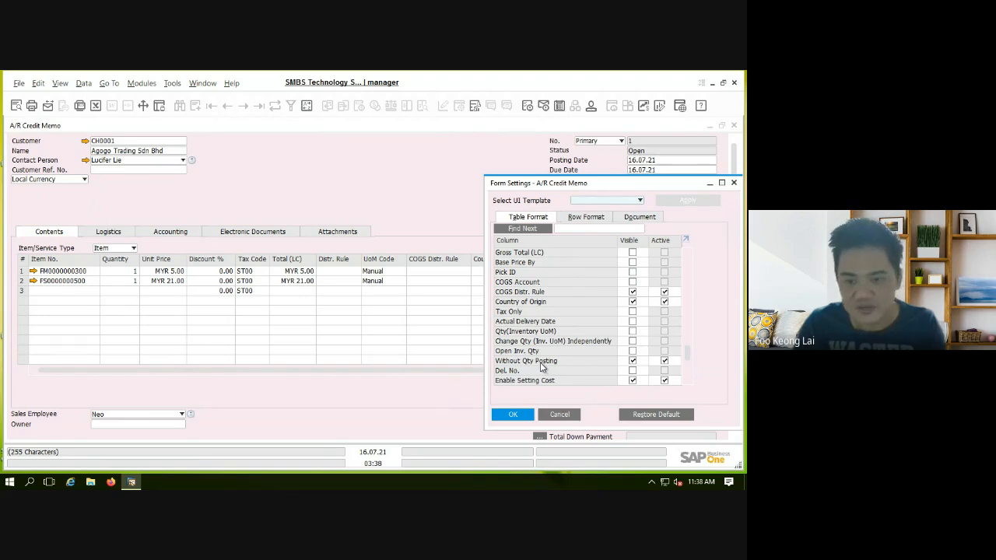
left_click(555, 416)
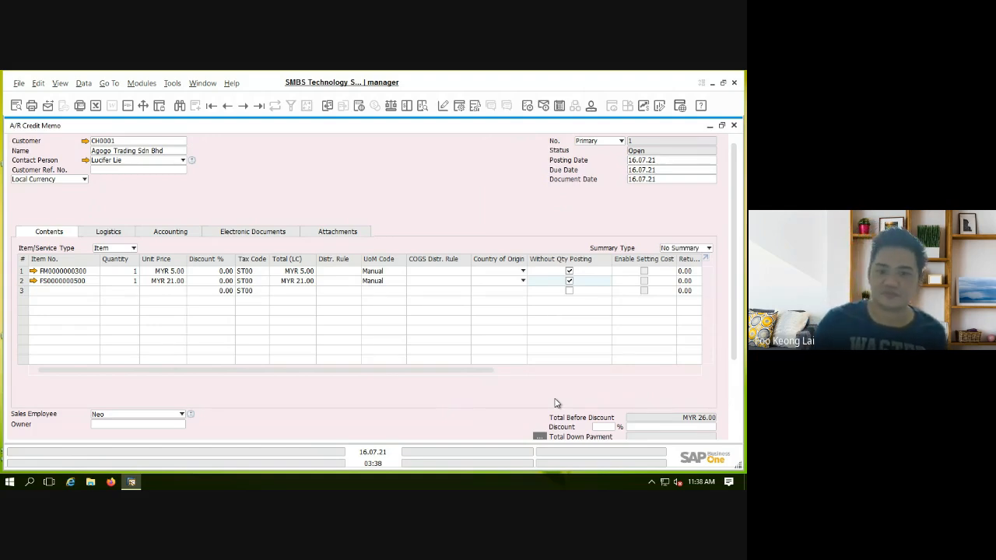
left_click(161, 271)
type("2")
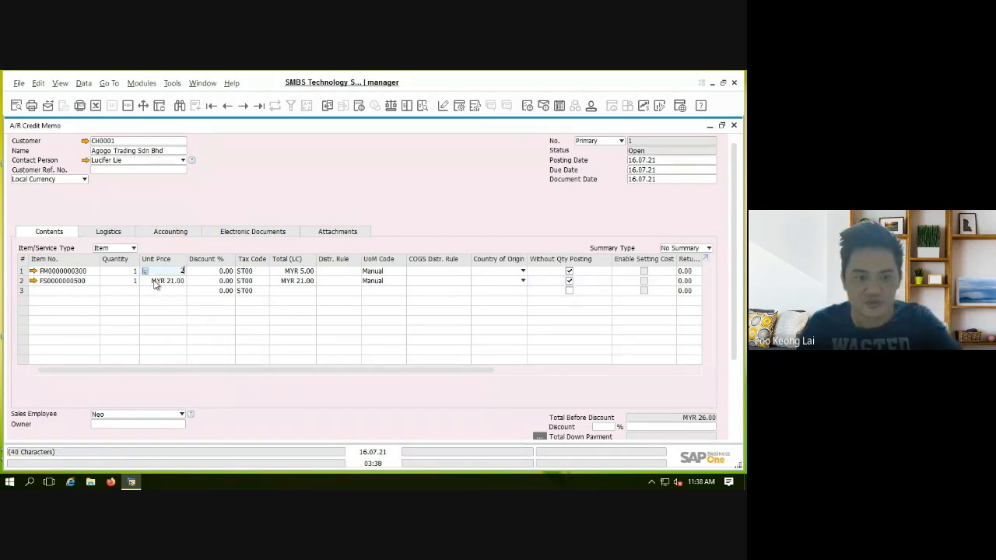
left_click(160, 282)
type("20")
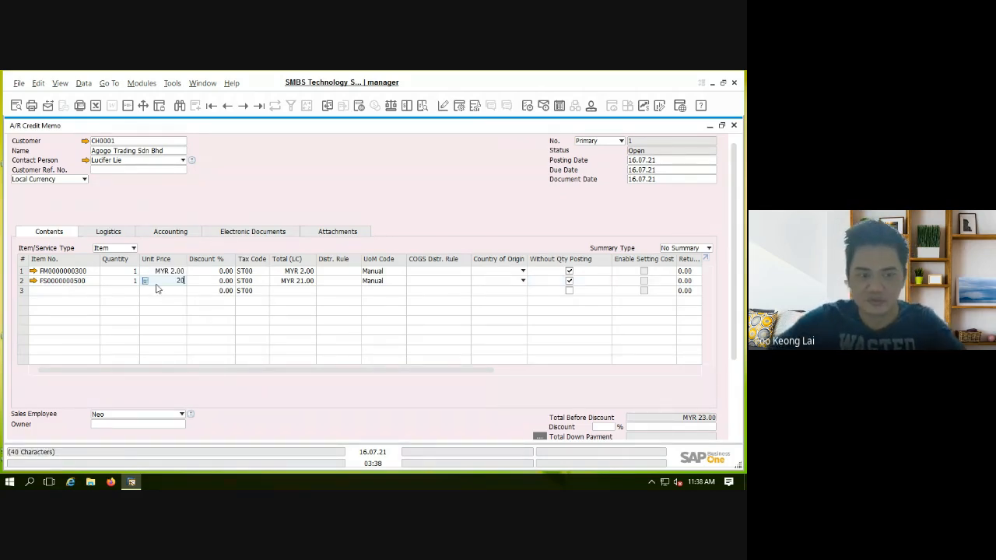
key("Tab")
Add the A/R credit memo, accept that it cannot be changed after adding, and bring up the saved document
left_click_drag(734, 274, 732, 382)
left_click(19, 431)
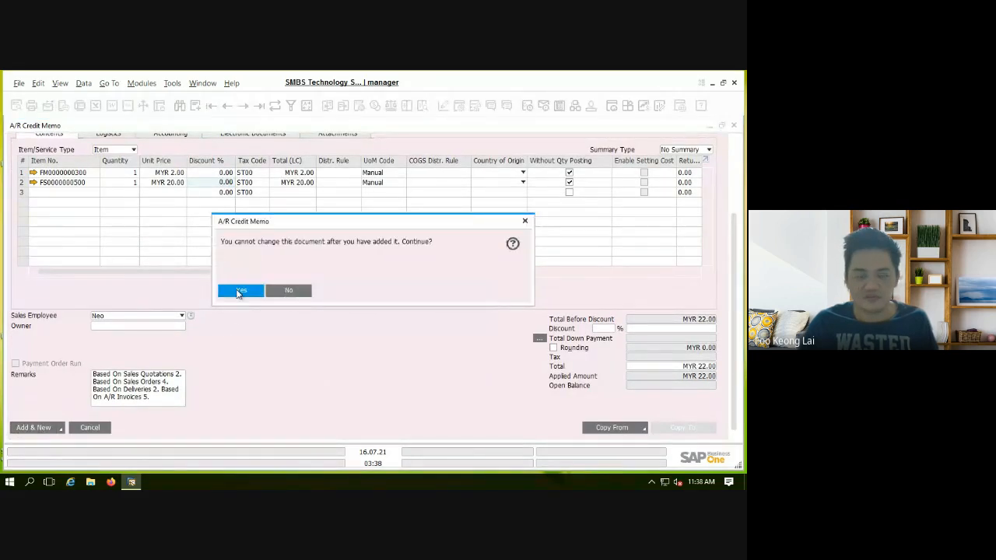
left_click(237, 290)
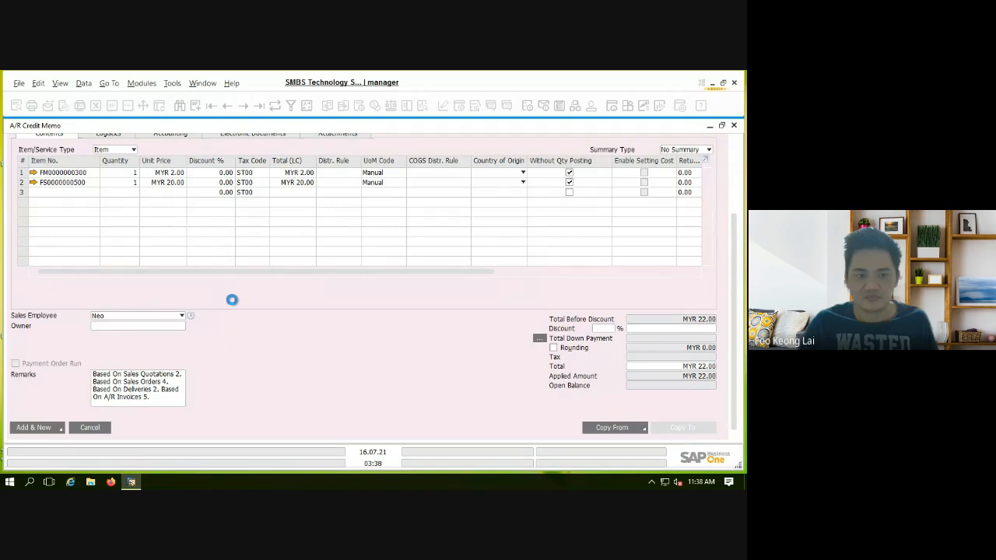
left_click(226, 105)
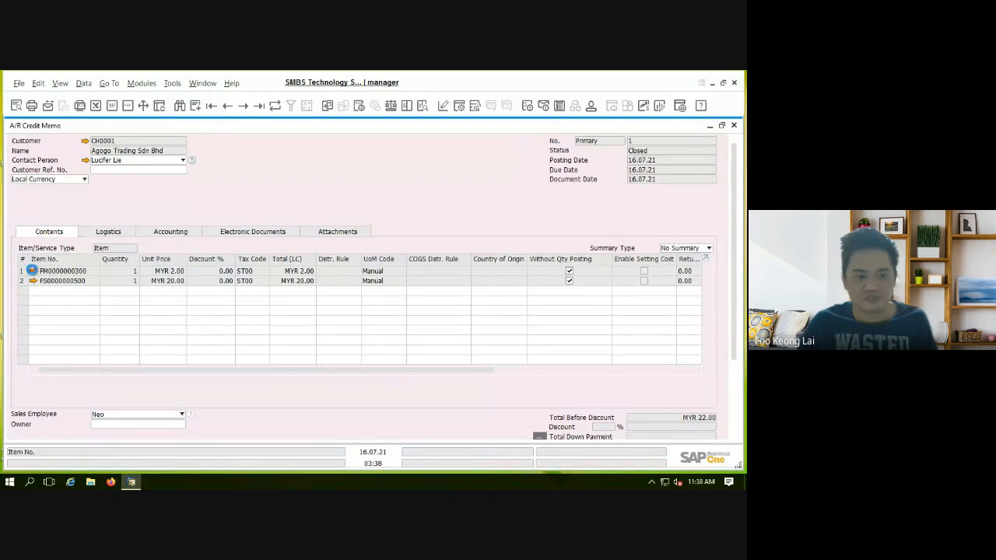
left_click(32, 270)
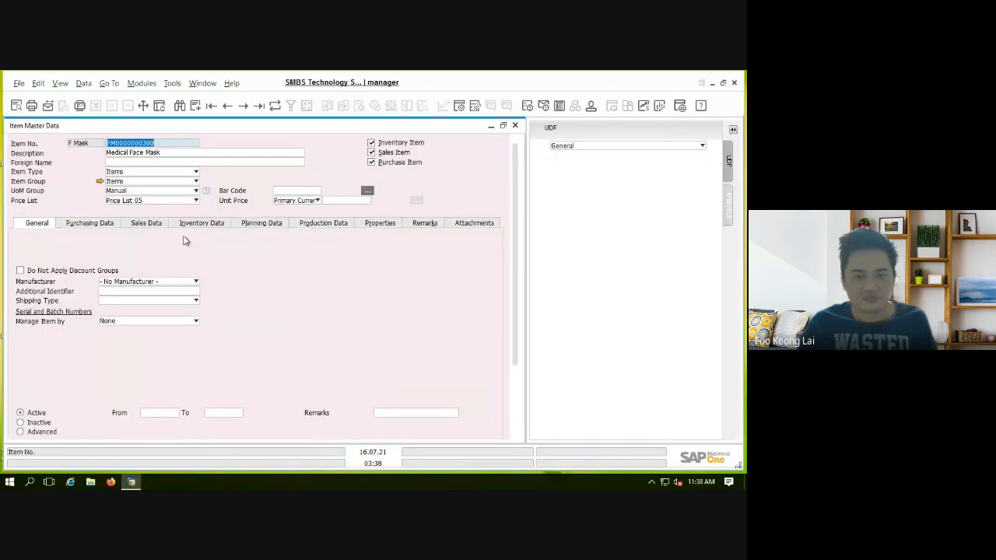
left_click(209, 224)
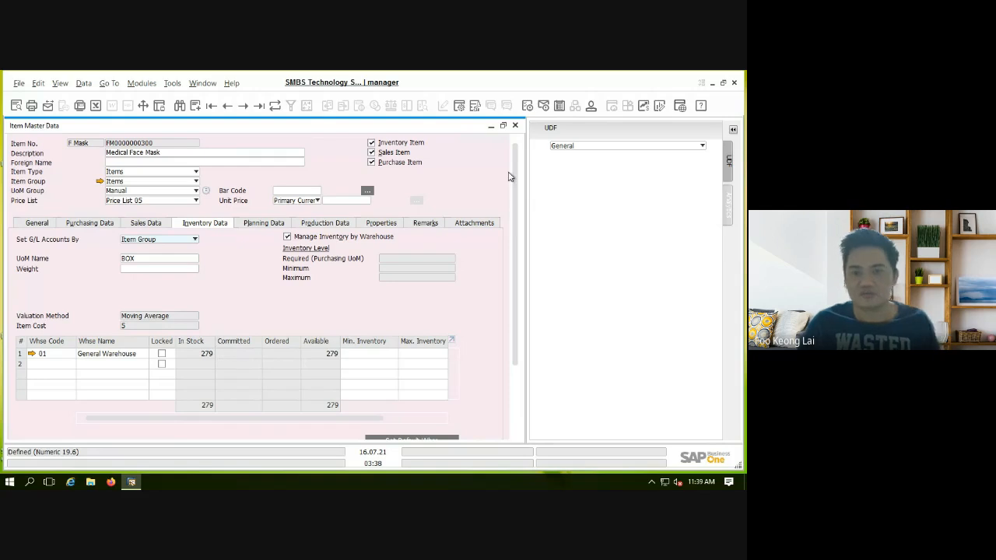
left_click(514, 126)
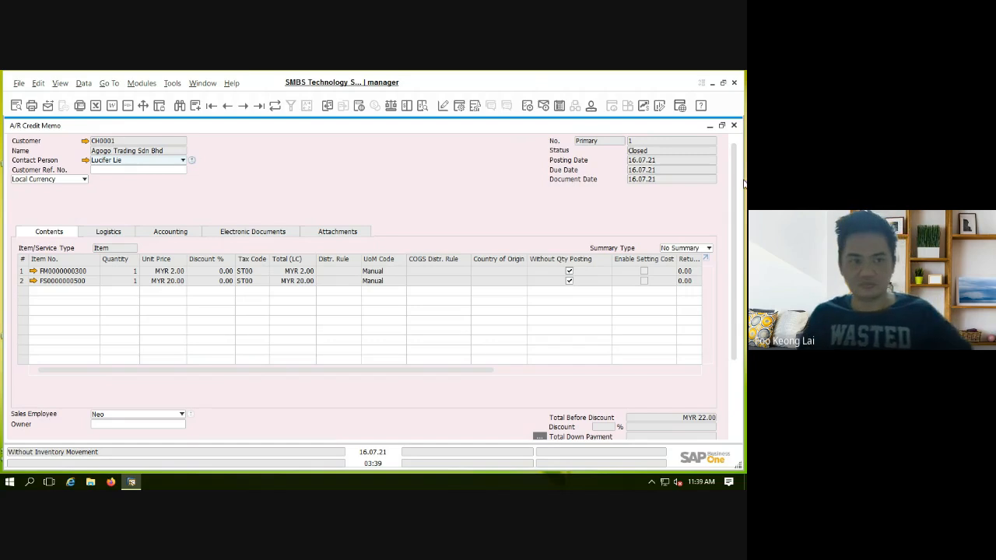
left_click(734, 127)
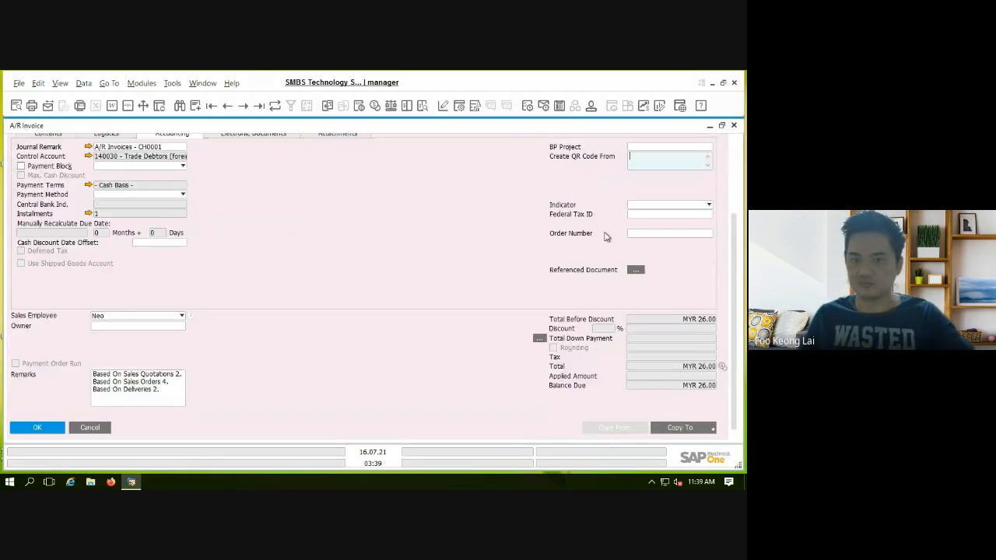
Examine the A/R invoice's relationship map from sales quotation through to the A/R credit memo, and close the map
right_click(412, 243)
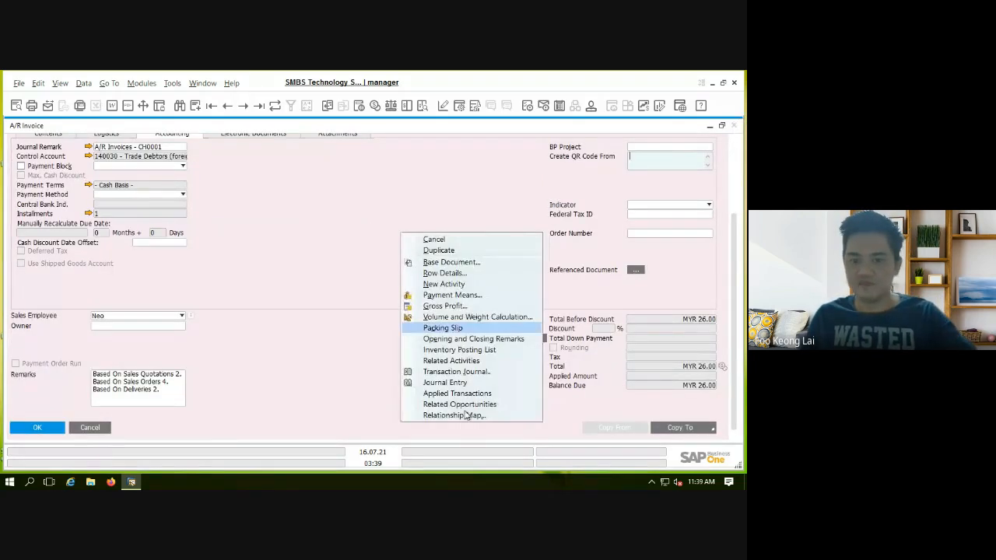
left_click(459, 416)
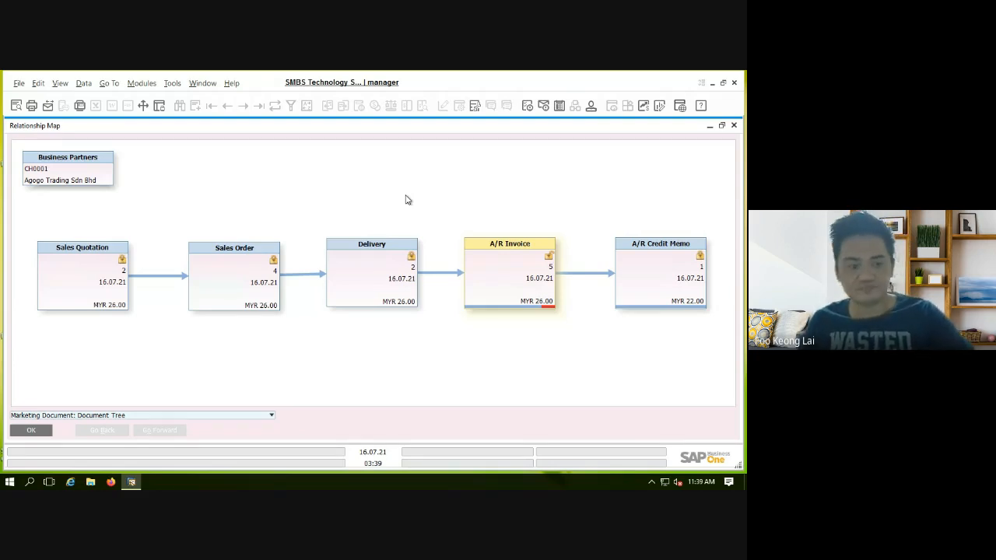
key("Escape")
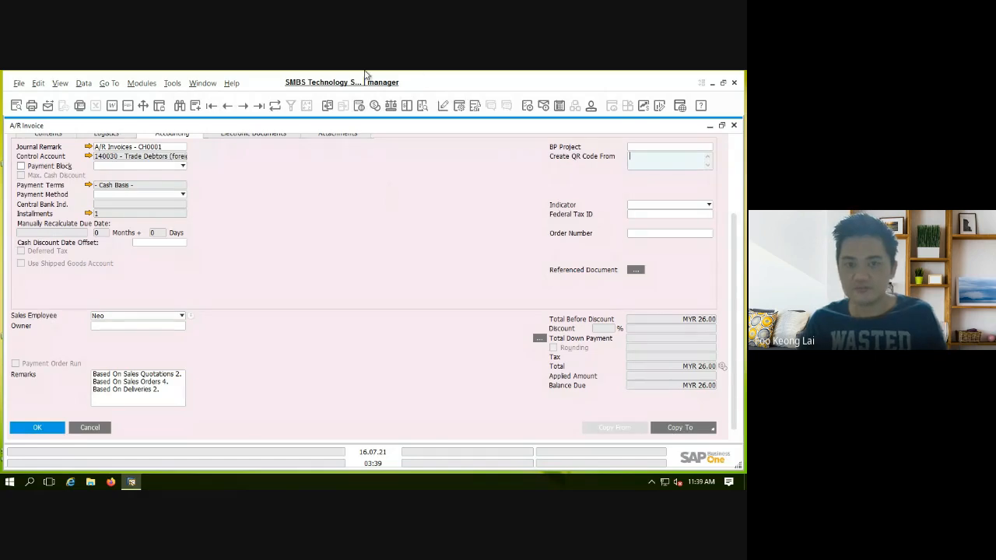
Leave the full-screen remote session, switch to the Google Meet call in Chrome, and request to stop the meeting recording
double_click(366, 74)
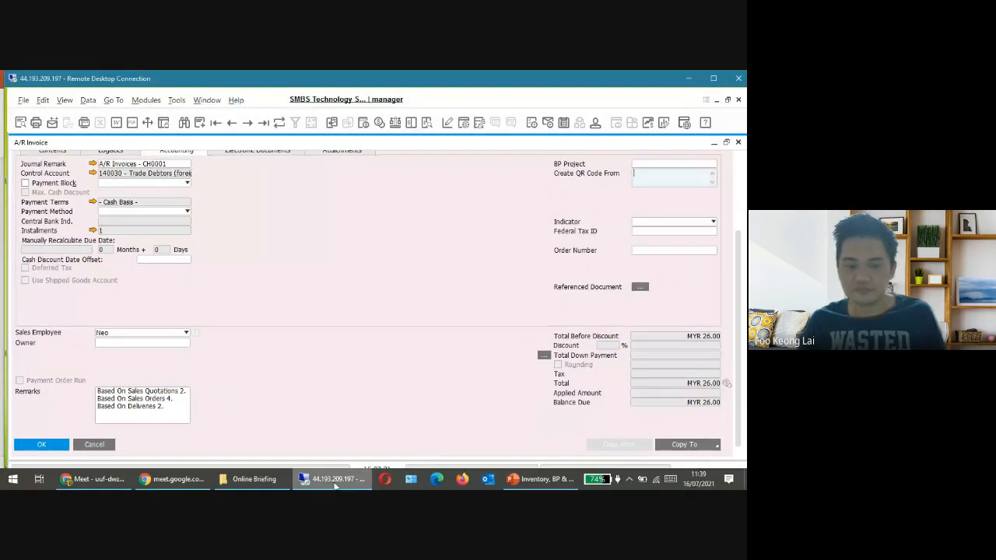
left_click(97, 479)
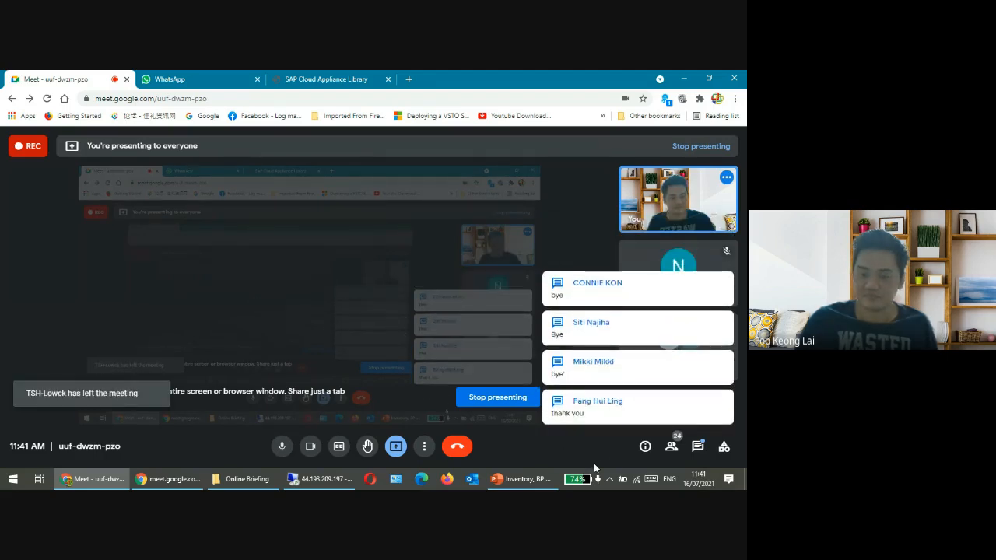
left_click(424, 445)
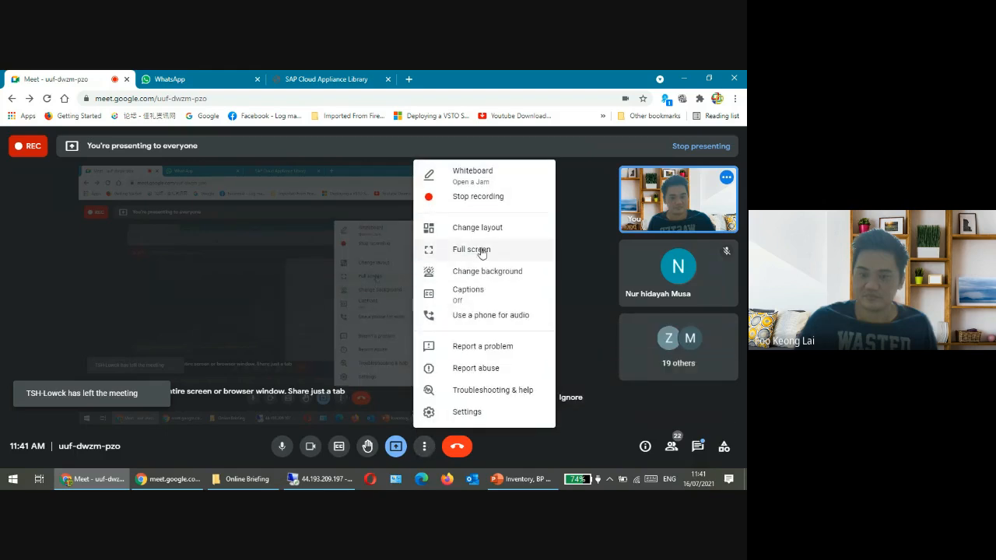
left_click(465, 198)
left_click(646, 380)
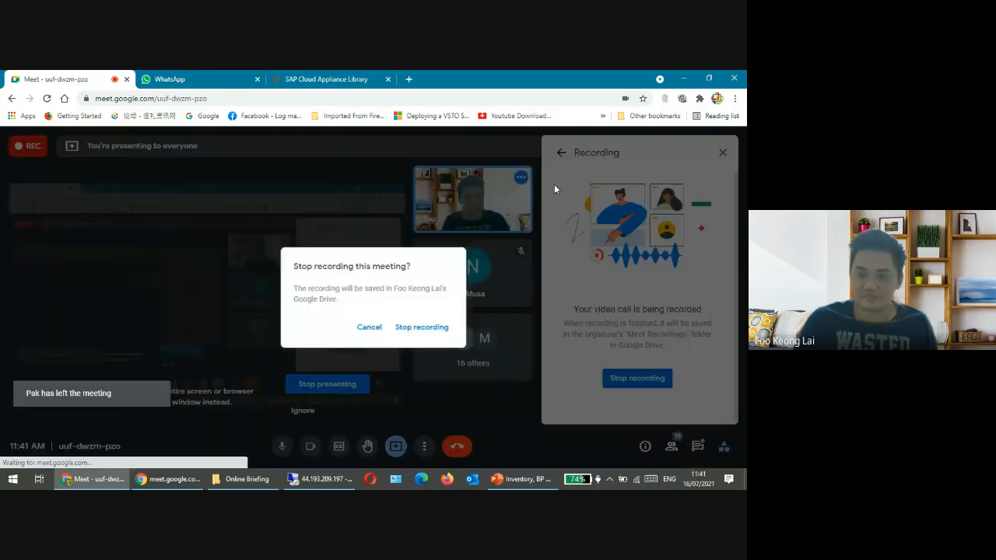